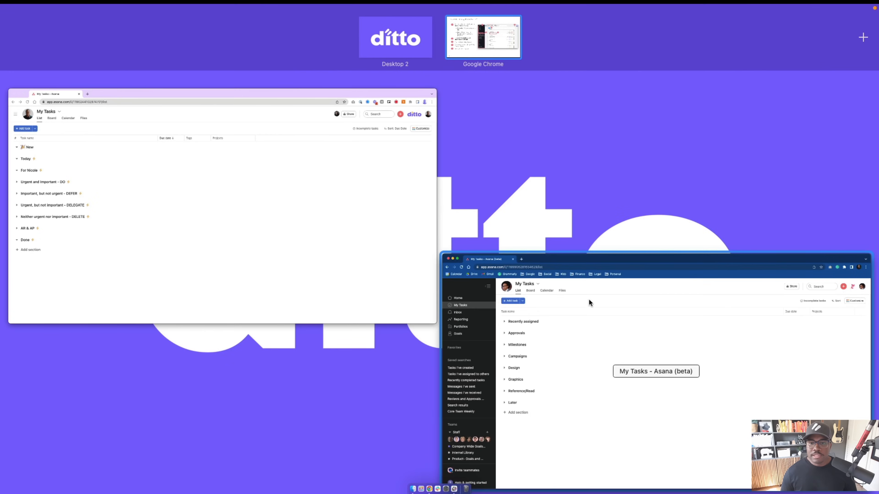
# Open Home in the Asana (beta) window and set the activity summary's period to My month.
pyautogui.click(589, 299)
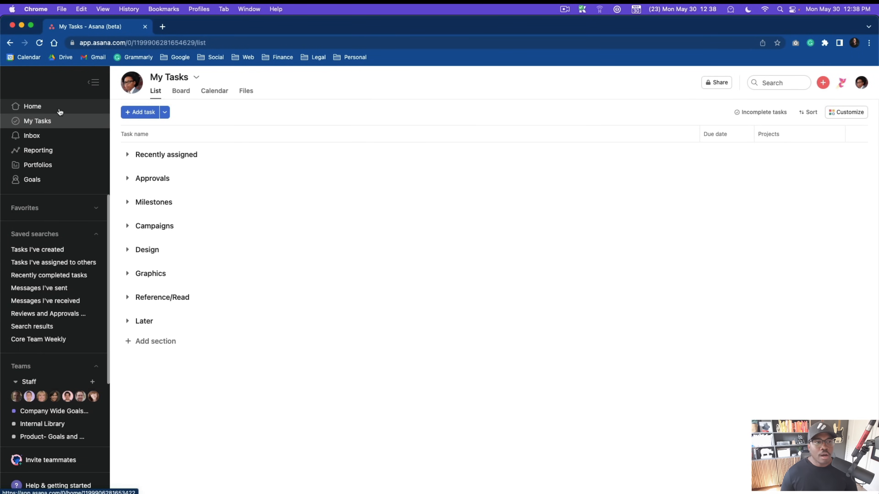
pyautogui.click(42, 110)
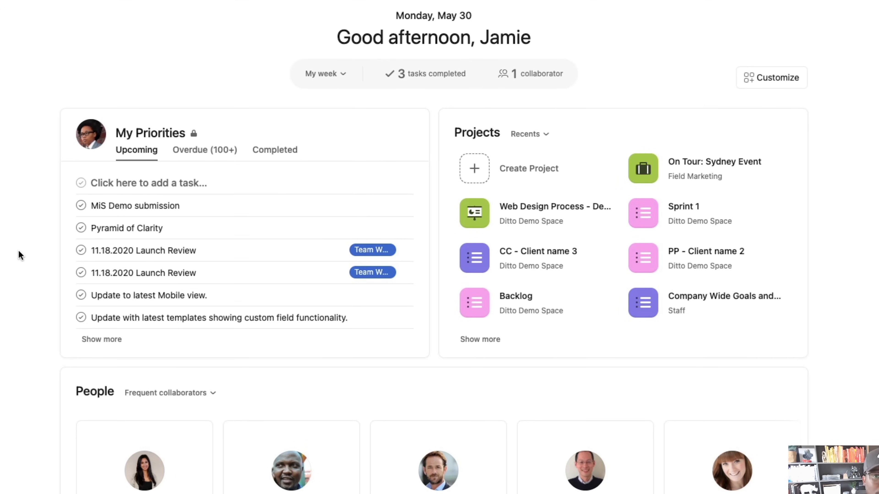
pyautogui.click(340, 77)
pyautogui.click(355, 118)
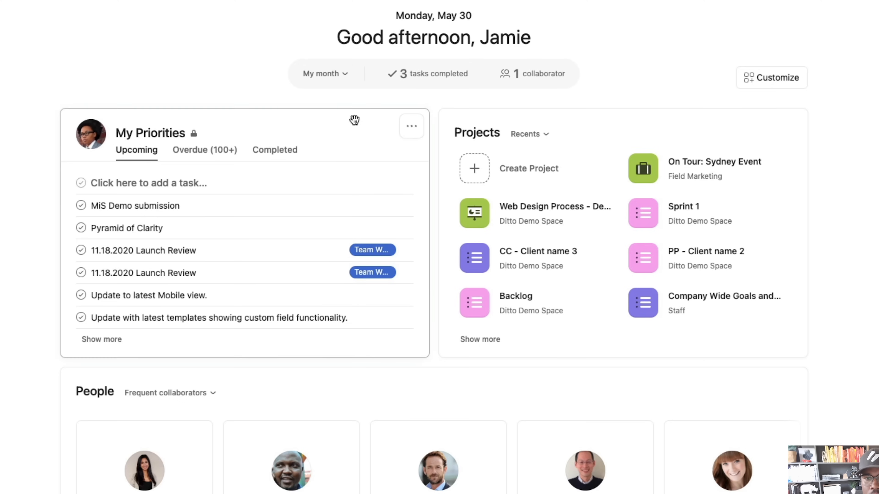
pyautogui.moveTo(407, 75)
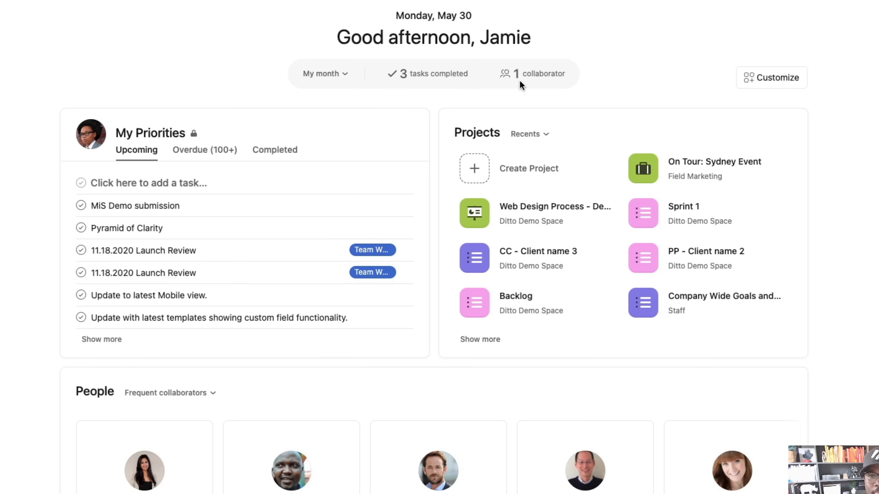
pyautogui.moveTo(529, 78)
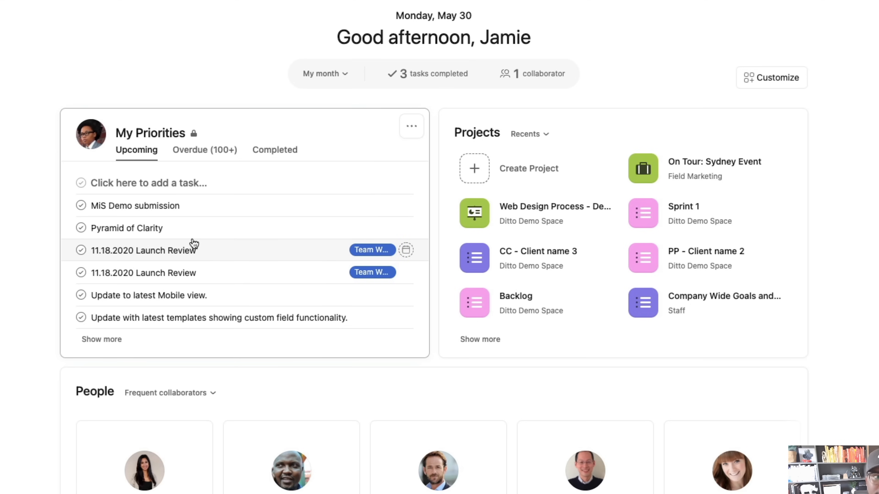
pyautogui.scroll(-2, 186, 232)
pyautogui.scroll(2, 185, 232)
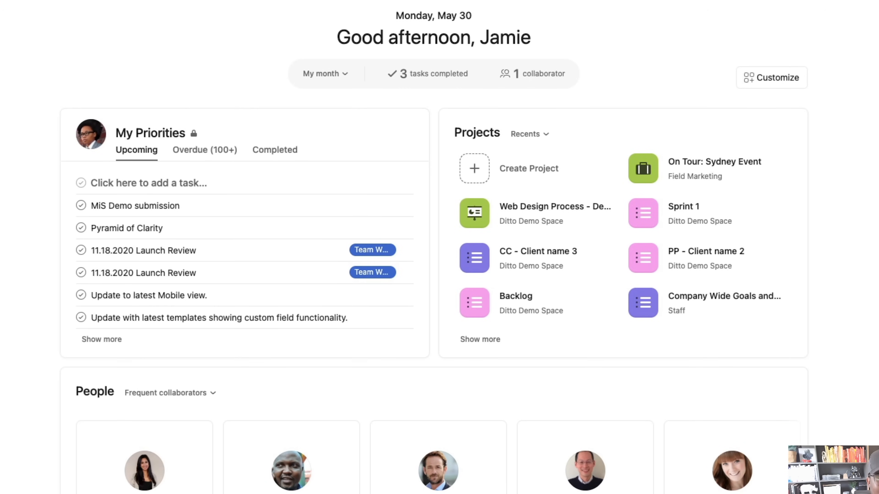
# Open My Tasks and expand the Approvals and Milestones sections to show their tasks.
pyautogui.click(38, 121)
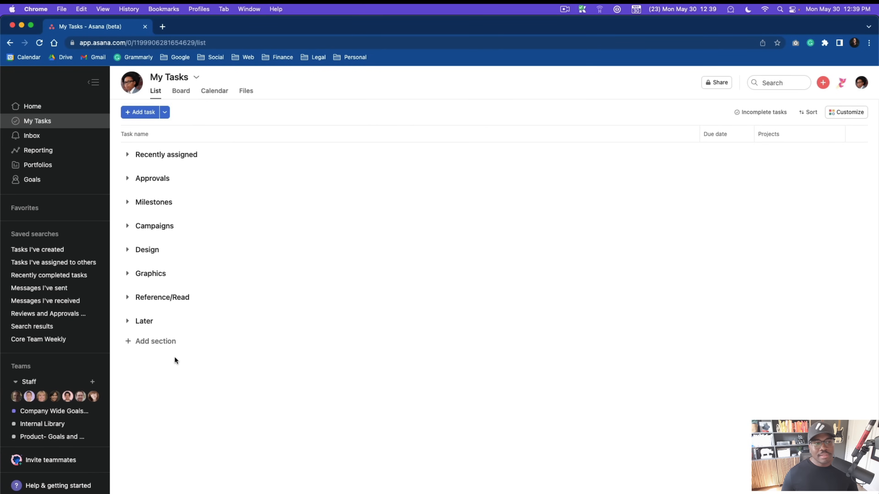
pyautogui.click(128, 179)
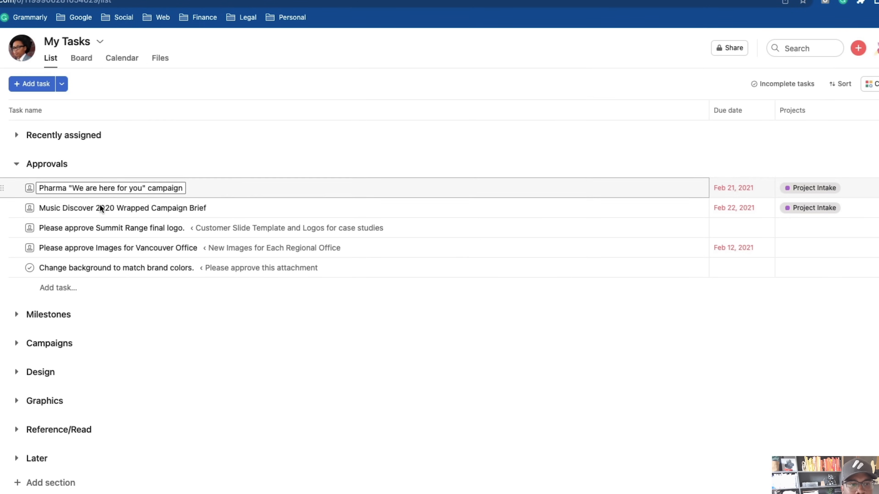
pyautogui.click(17, 316)
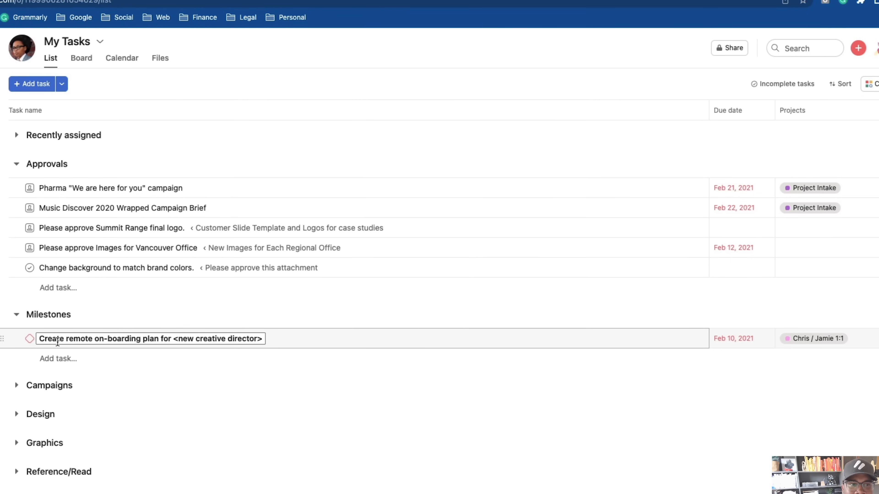
# Open the Inbox and examine the earlier task notifications and the details of the Nov 12 goal-update task.
pyautogui.click(64, 137)
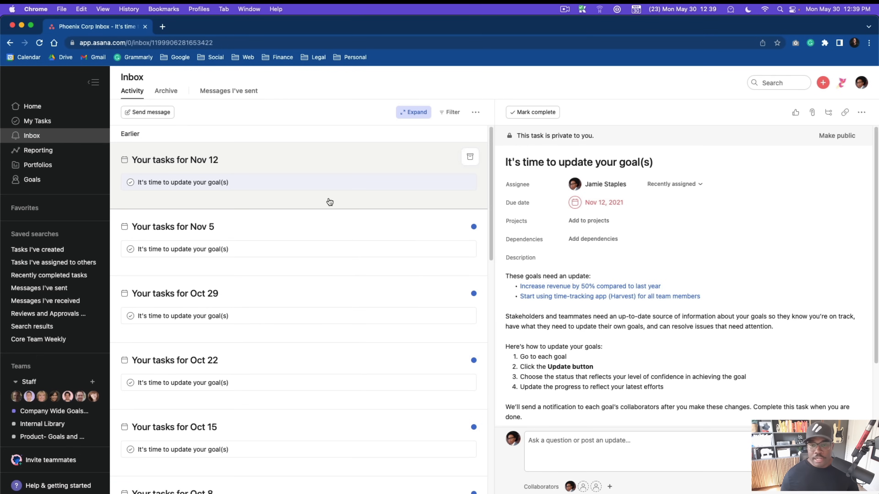
pyautogui.scroll(-15, 329, 202)
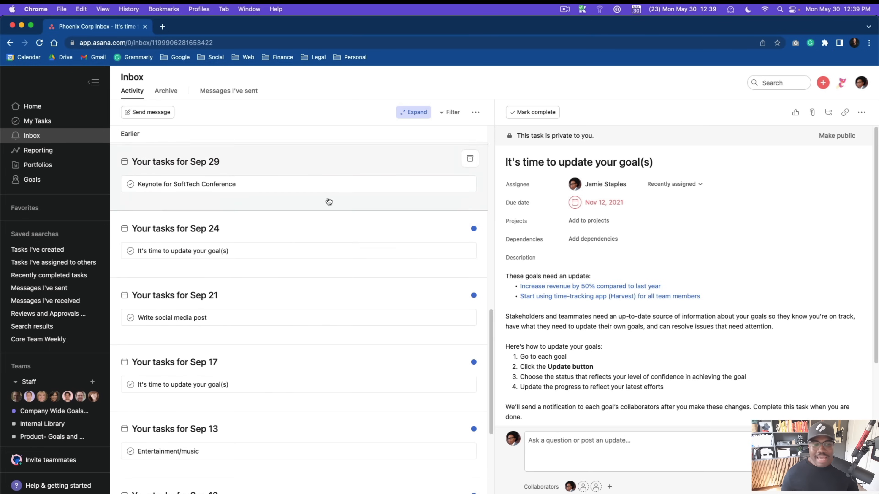
pyautogui.scroll(-20, 329, 201)
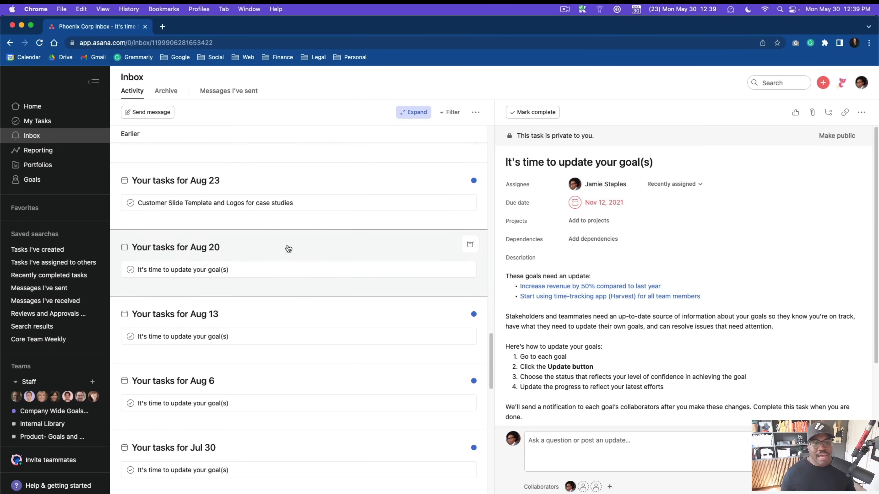
pyautogui.scroll(-5, 289, 248)
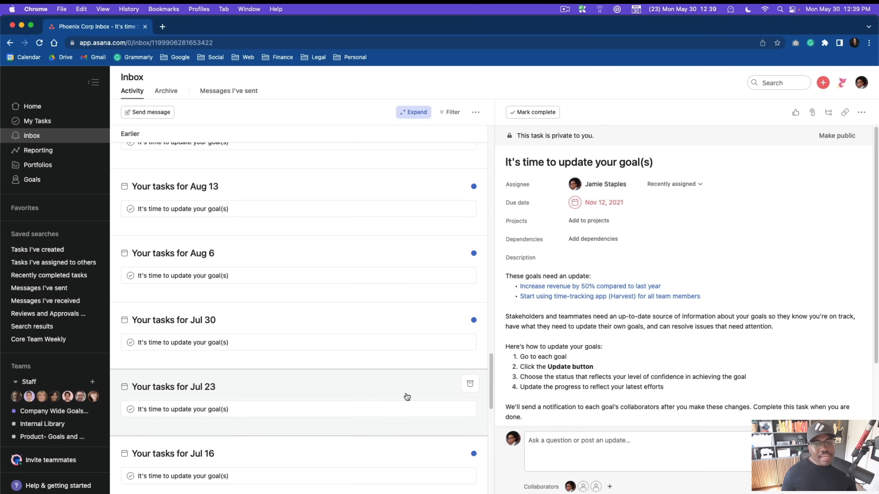
pyautogui.scroll(-3, 560, 466)
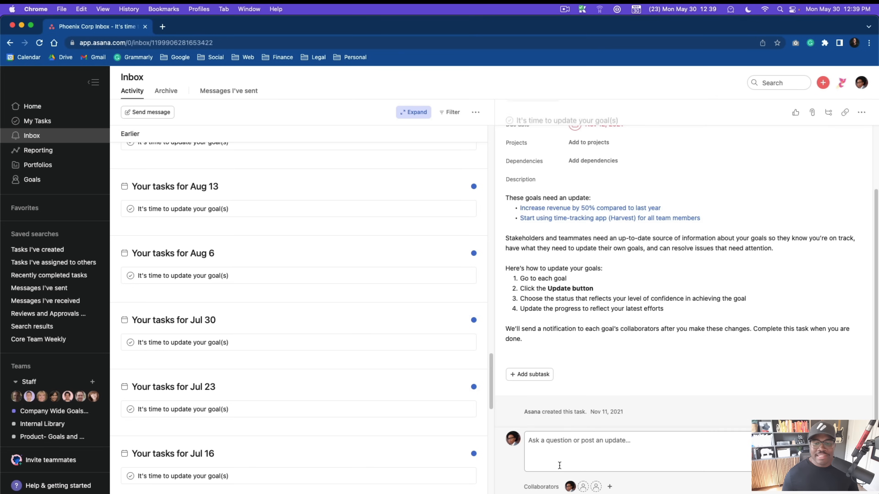
pyautogui.click(567, 437)
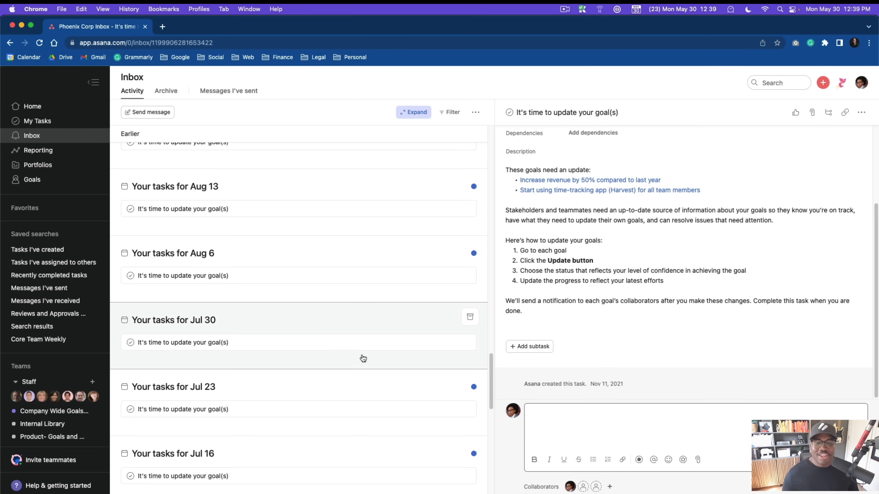
pyautogui.scroll(10, 360, 356)
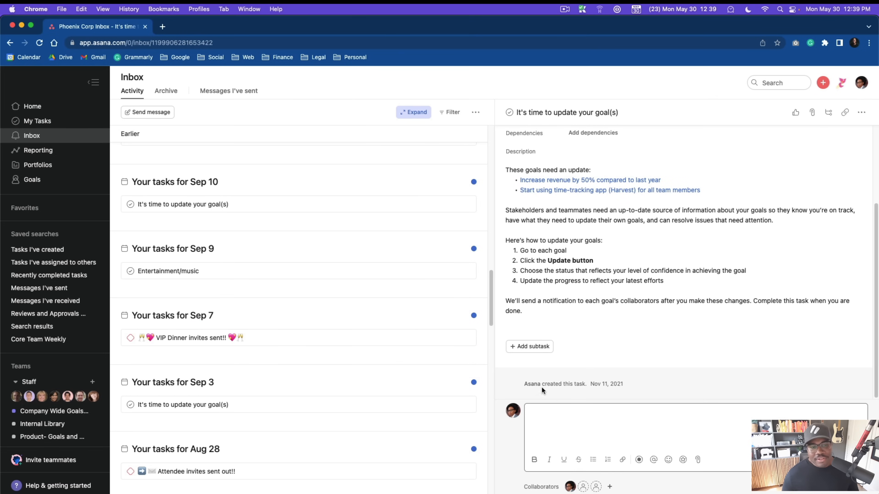
pyautogui.scroll(12, 365, 330)
pyautogui.scroll(10, 347, 305)
pyautogui.scroll(-8, 232, 291)
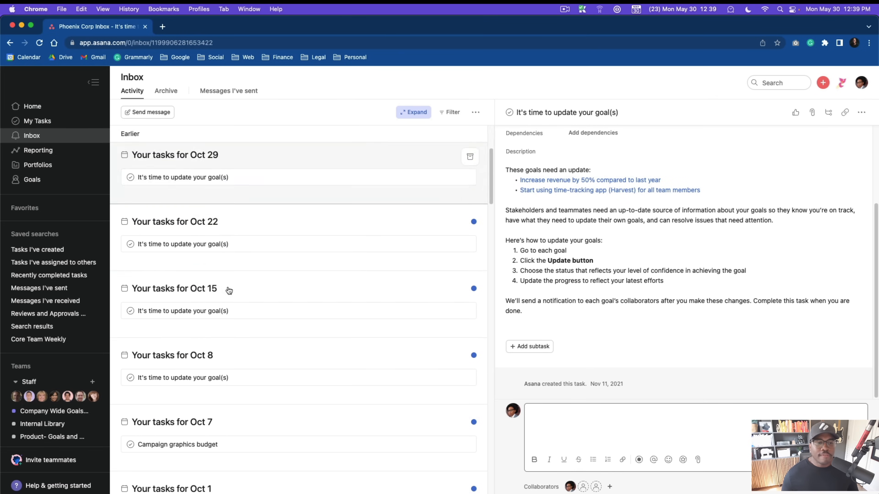
pyautogui.scroll(8, 237, 303)
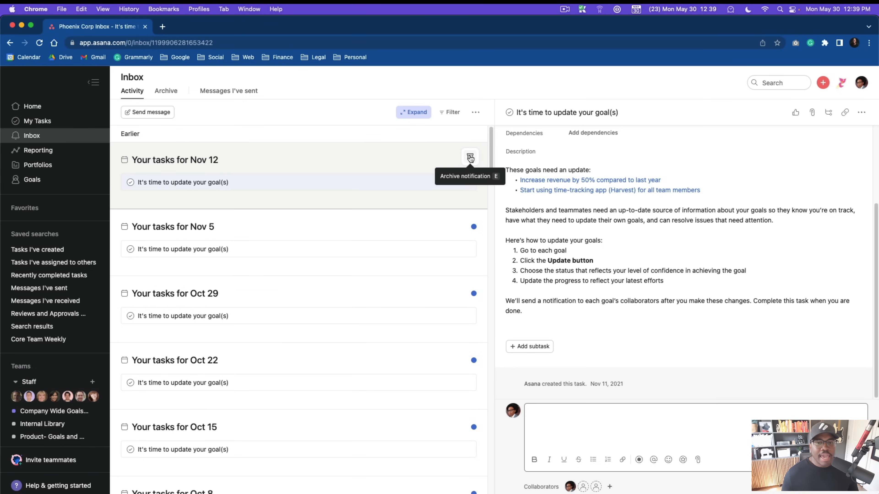
# Archive the inbox notifications one by one, from the Nov 12 entry through the Sep 7 entry.
pyautogui.click(470, 158)
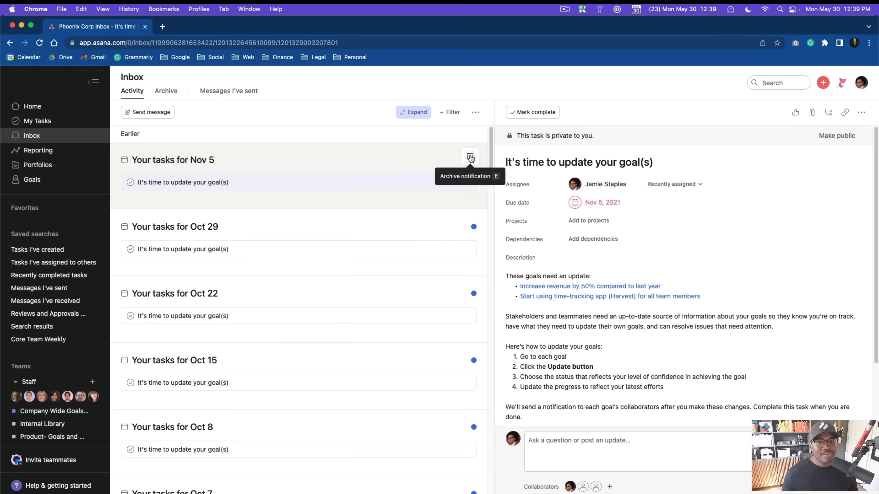
pyautogui.click(470, 158)
pyautogui.click(470, 158)
pyautogui.click(470, 158)
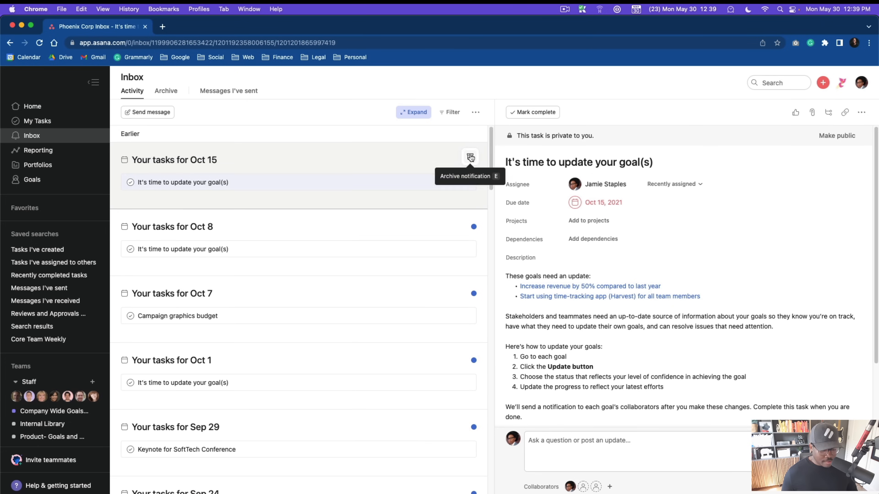
pyautogui.click(470, 158)
pyautogui.click(470, 157)
pyautogui.click(470, 158)
pyautogui.click(471, 158)
pyautogui.click(471, 158)
pyautogui.click(471, 159)
pyautogui.click(471, 158)
pyautogui.click(471, 158)
pyautogui.click(471, 158)
pyautogui.click(471, 158)
pyautogui.click(471, 158)
pyautogui.click(471, 158)
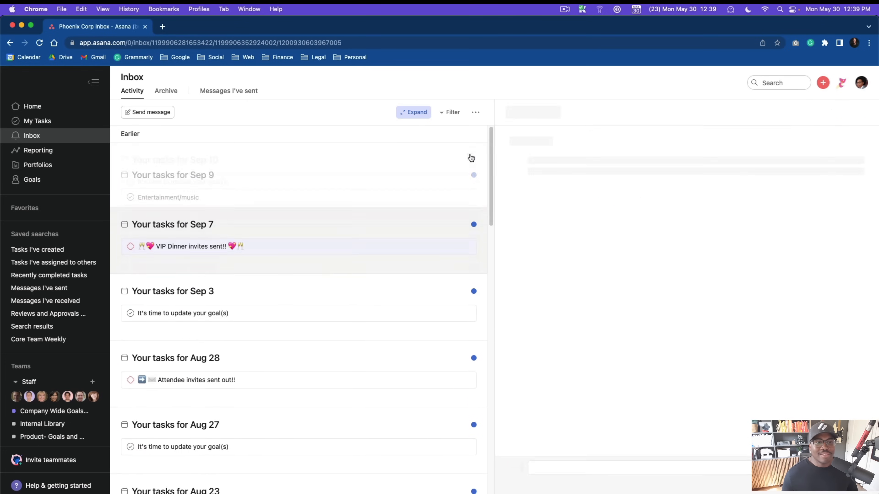
pyautogui.click(471, 158)
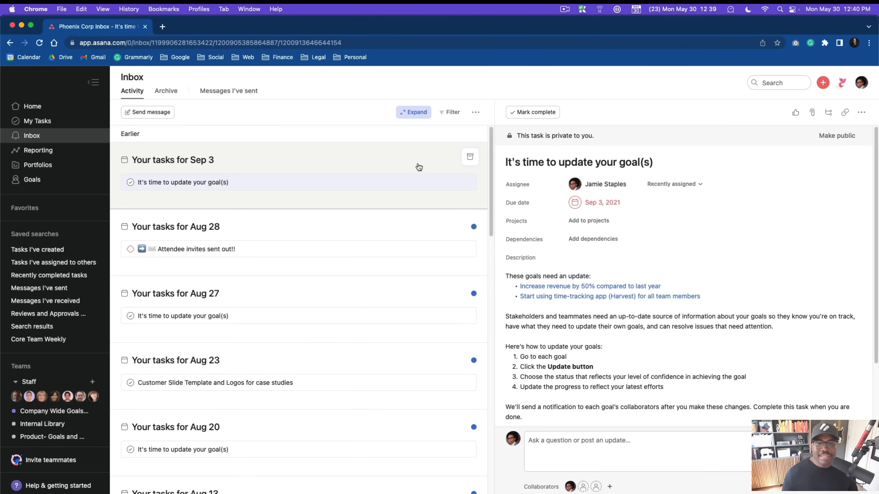
# Check the Inbox's additional actions without applying any, and review the details of the Sep 3 task.
pyautogui.click(476, 112)
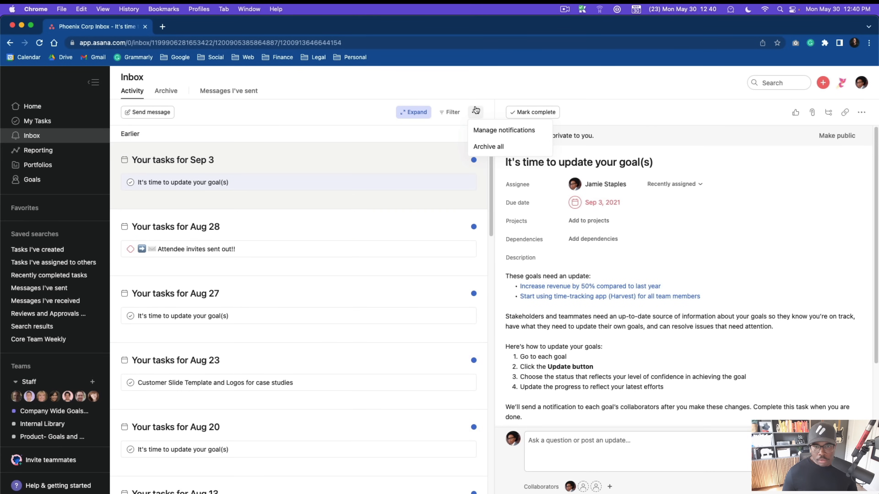
pyautogui.click(392, 193)
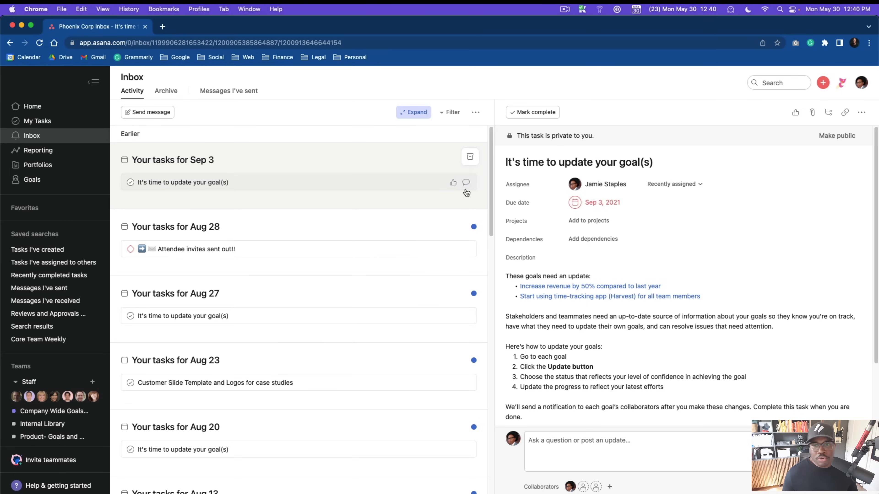
pyautogui.scroll(-3, 665, 367)
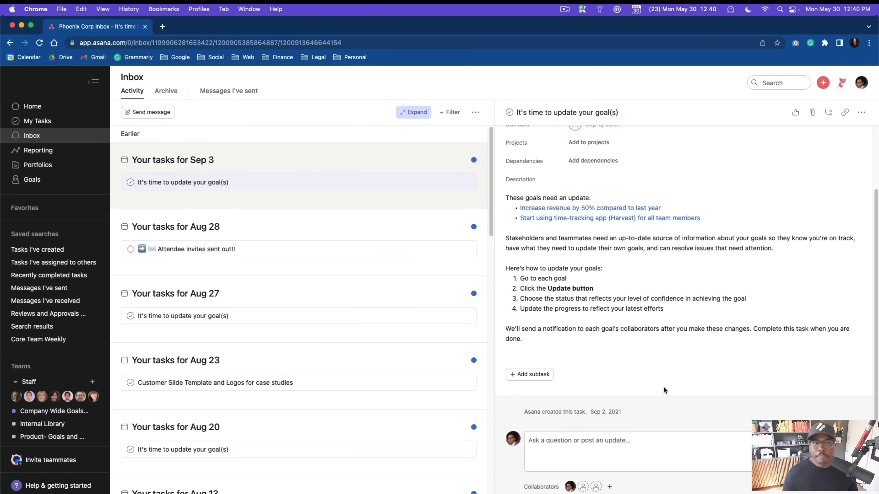
# Open Reporting to view the recent dashboards and look through the projects listed under Teams.
pyautogui.click(58, 151)
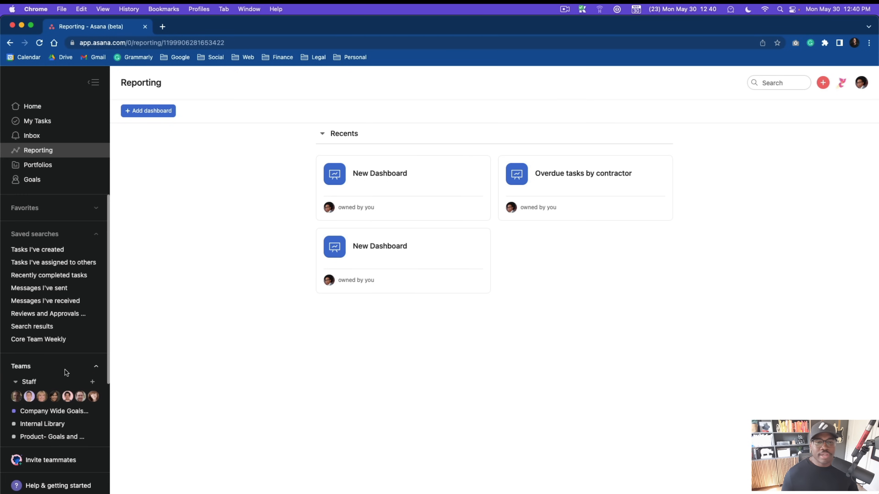
pyautogui.scroll(-5, 65, 387)
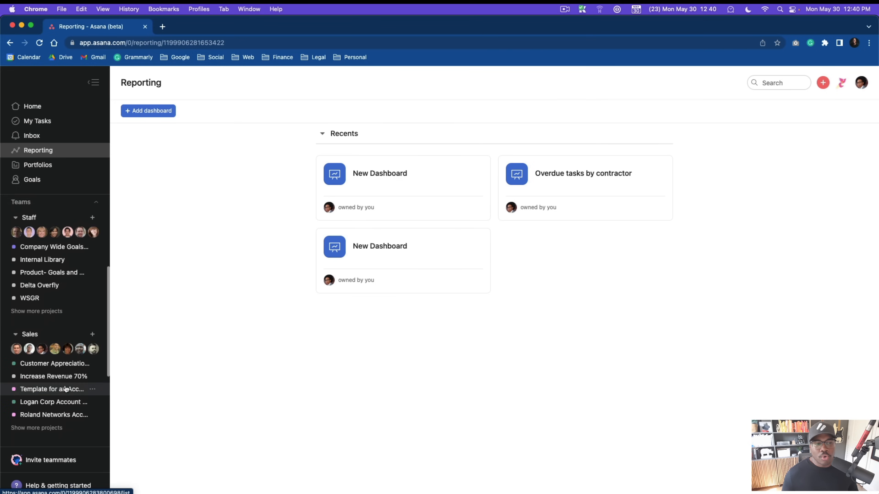
pyautogui.scroll(5, 24, 449)
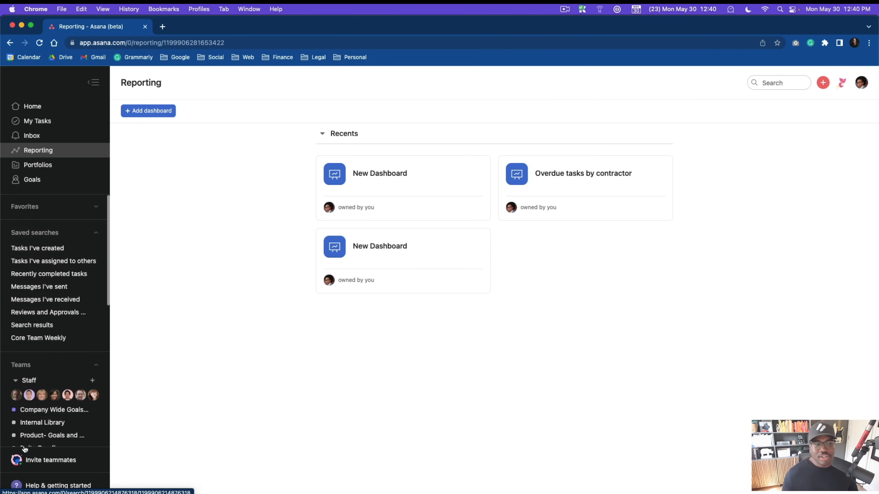
# Open the Global Marketing Roadmap portfolio and review its regional, functional and strategic work along with the available views.
pyautogui.click(43, 169)
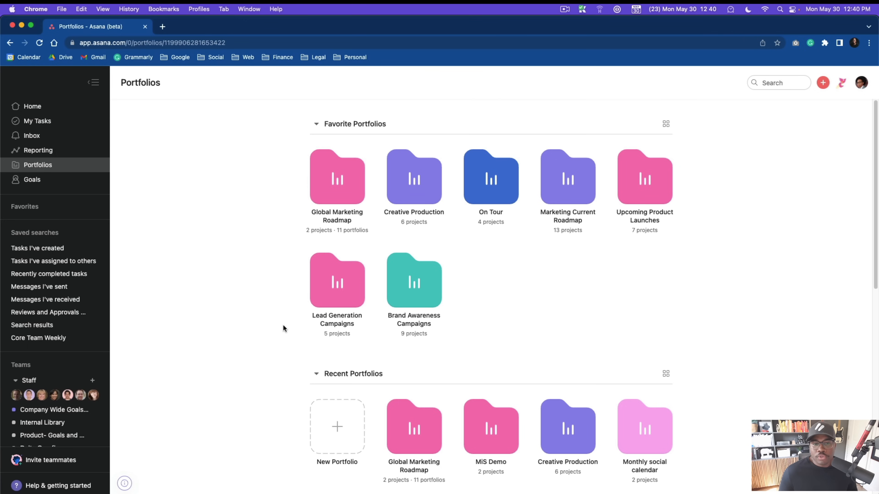
pyautogui.click(339, 178)
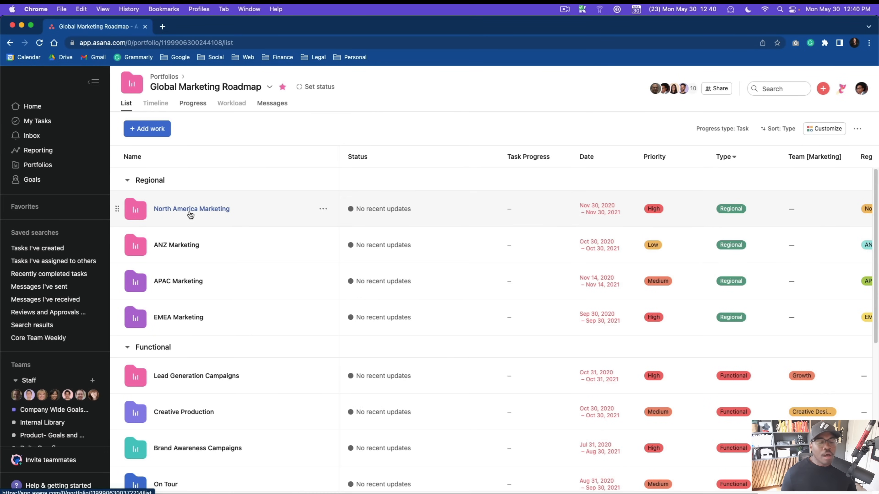
pyautogui.scroll(-8, 193, 235)
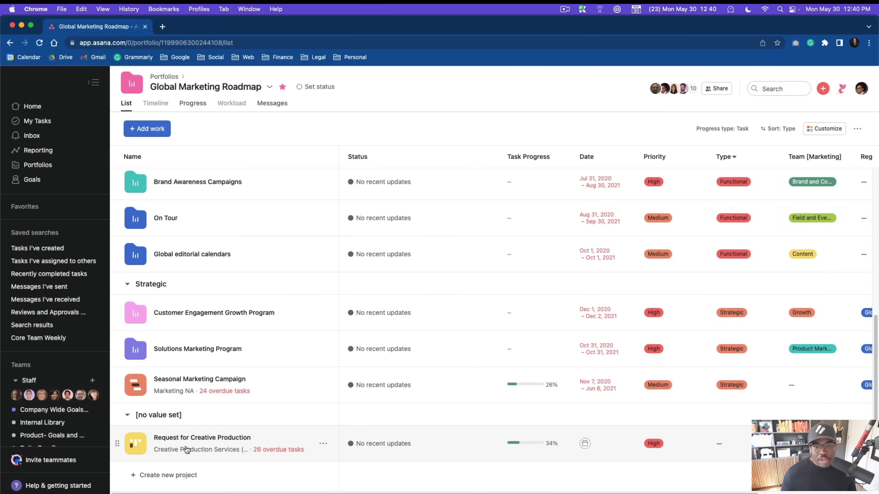
pyautogui.scroll(8, 187, 446)
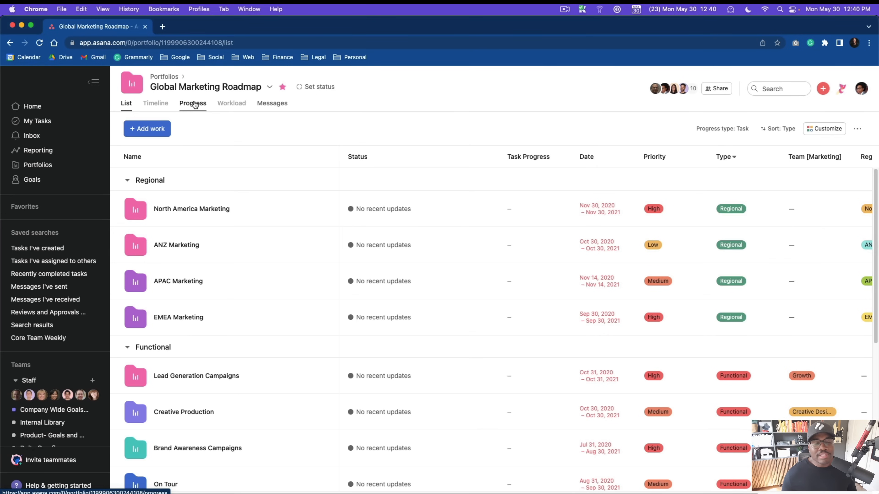
pyautogui.moveTo(235, 105)
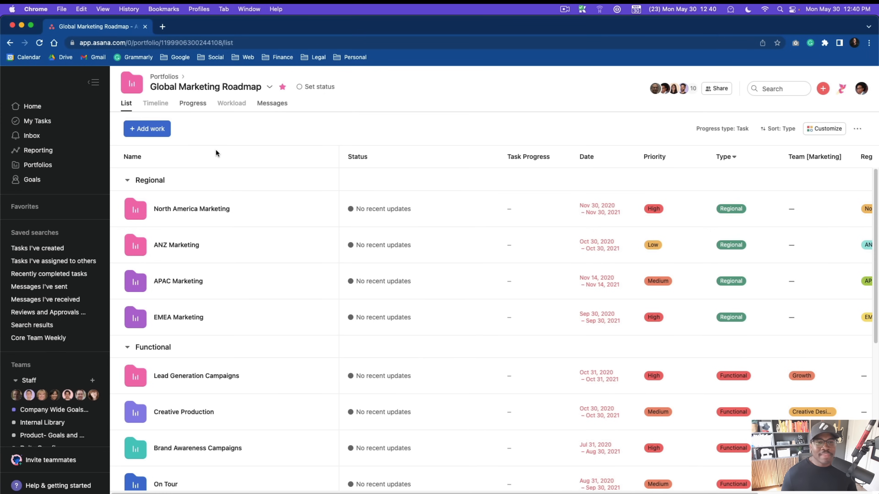
# Open the company goals, expand the sub-goals of Goal 1, and open Sub goal 1 to review its details.
pyautogui.click(40, 181)
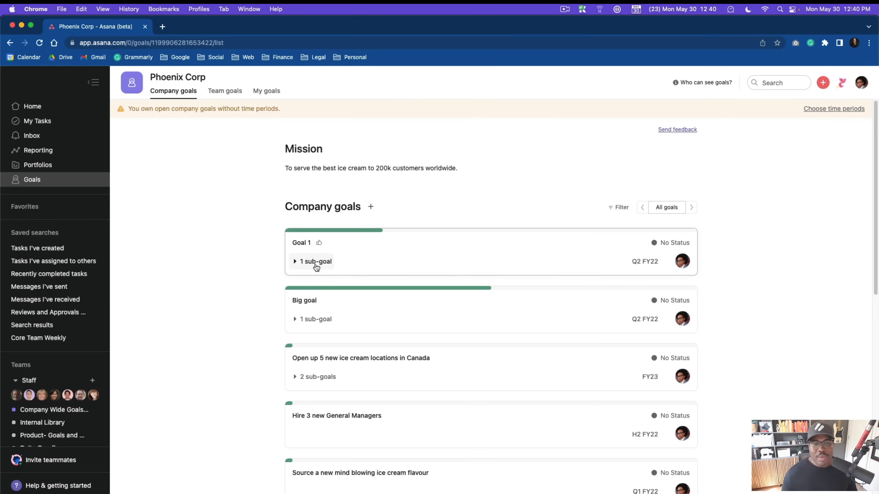
pyautogui.scroll(-1, 305, 264)
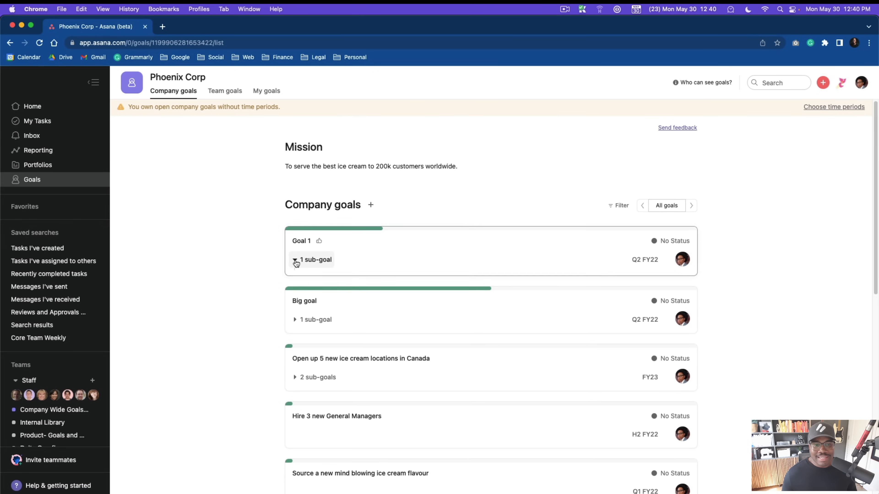
pyautogui.click(295, 260)
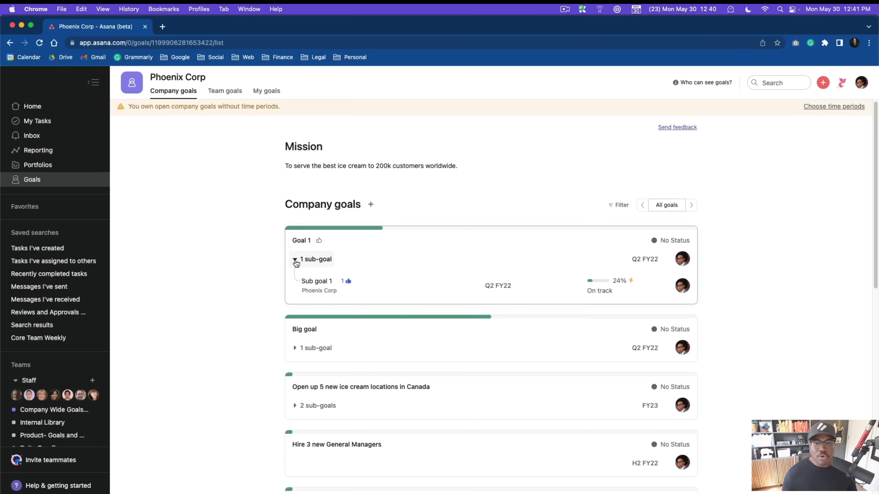
pyautogui.scroll(-3, 294, 263)
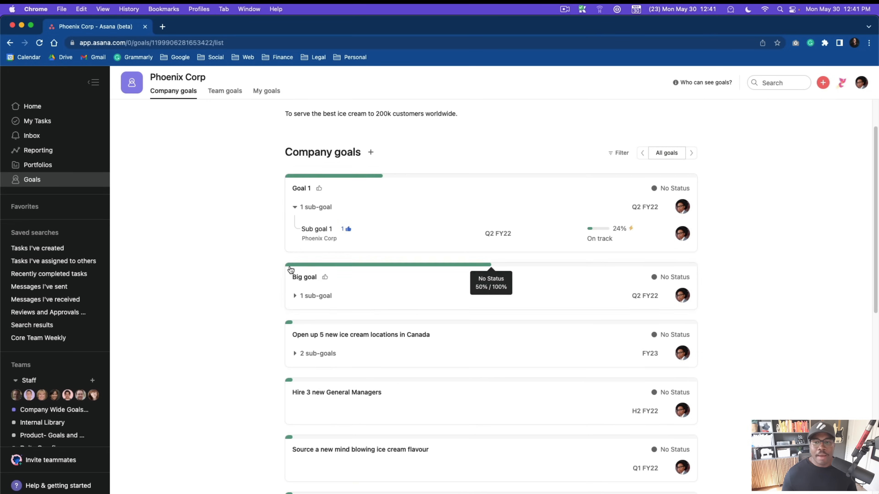
pyautogui.click(361, 241)
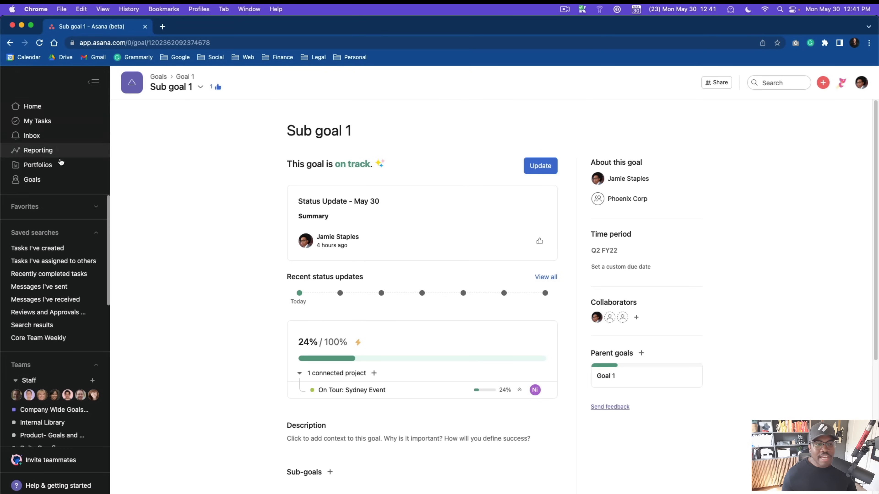
# Collapse the navigation sidebar and expand it again, two times in a row.
pyautogui.click(97, 87)
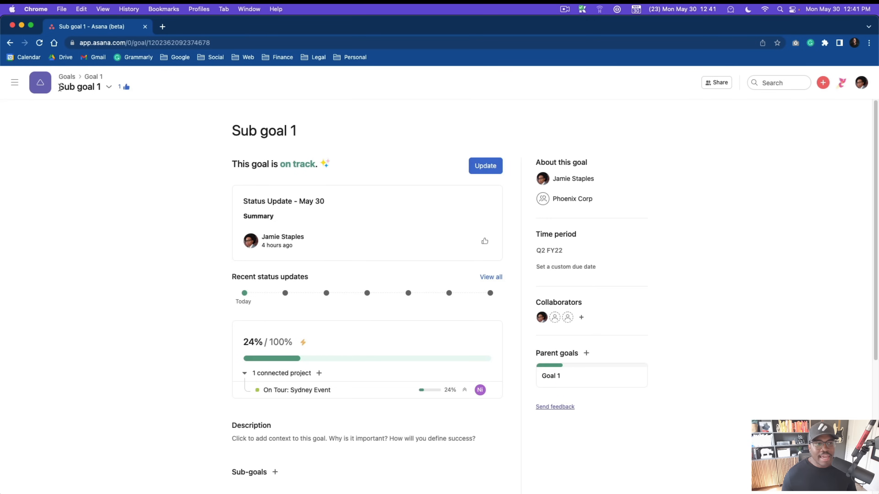
pyautogui.click(18, 85)
pyautogui.click(91, 86)
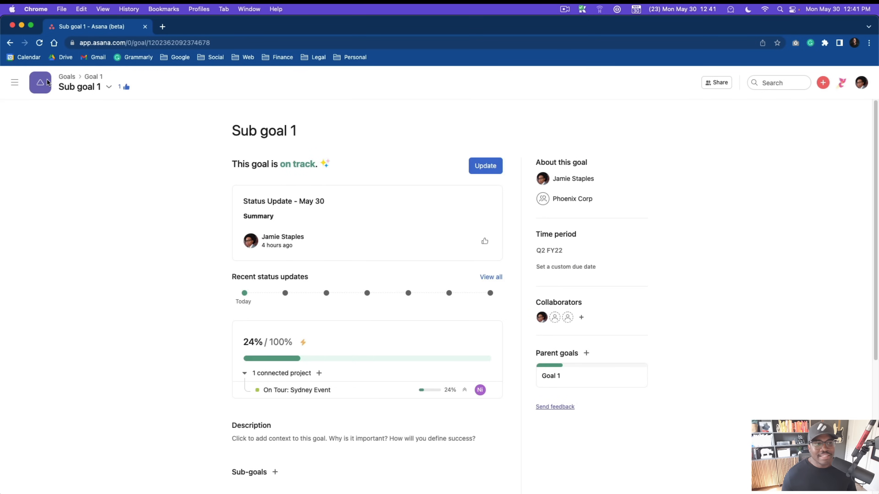
pyautogui.click(13, 86)
# Collapse the Staff, Sales and Product Engineering teams in the Teams list.
pyautogui.scroll(-3, 37, 308)
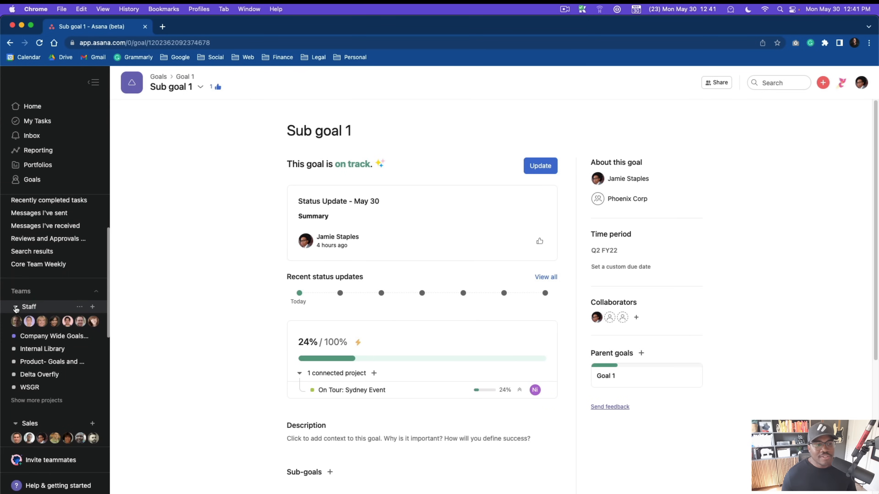
pyautogui.click(15, 308)
pyautogui.click(16, 319)
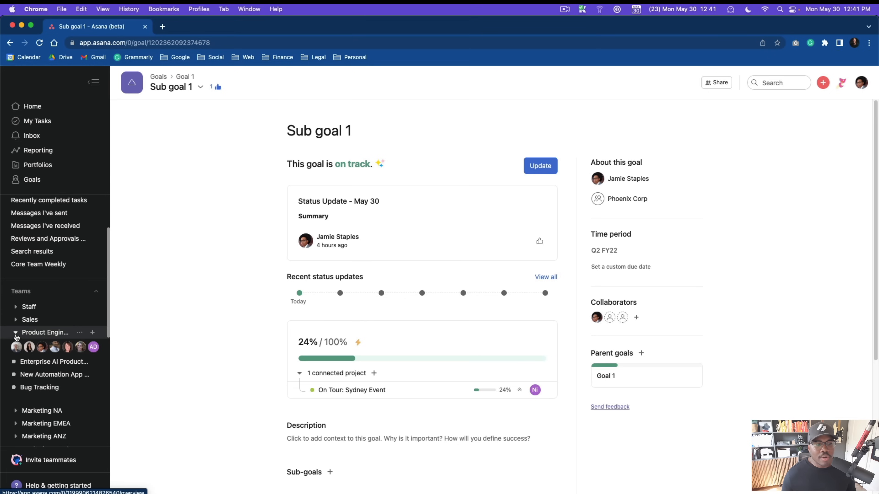
pyautogui.click(15, 333)
pyautogui.scroll(4, 41, 312)
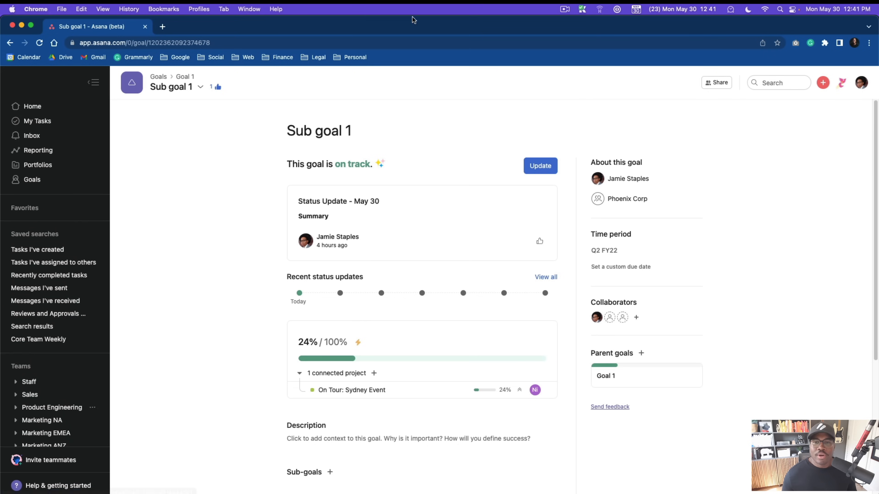
# Return to Home, expand Staff in the Teams list, and open the Staff team's overview.
pyautogui.click(28, 107)
pyautogui.scroll(-3, 40, 233)
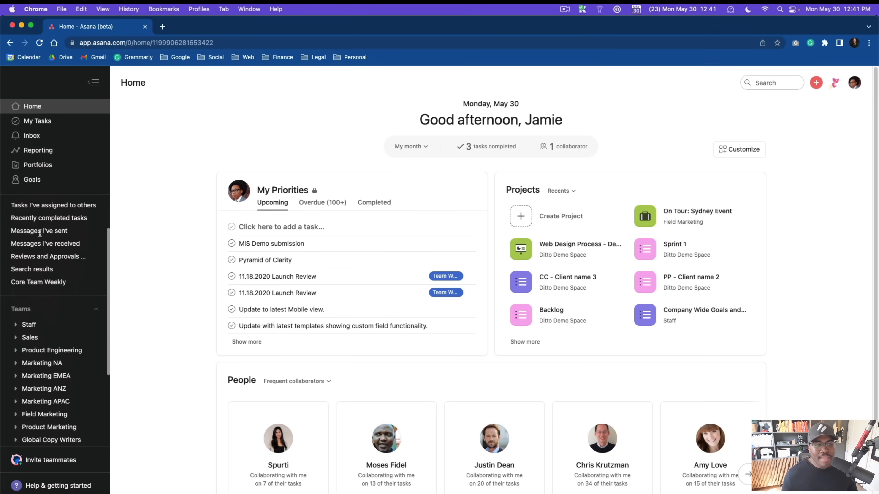
pyautogui.scroll(-3, 40, 233)
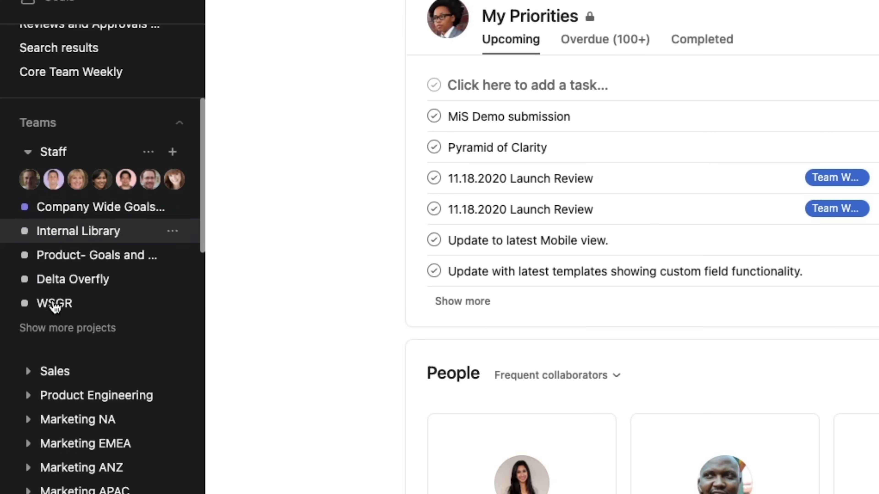
pyautogui.click(59, 159)
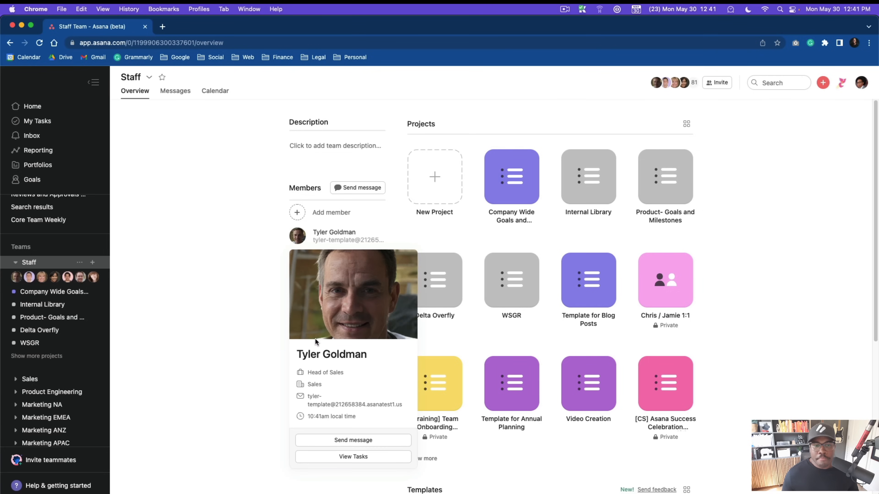
# Invite a suggested teammate to the Staff team by e-mail, adding them to the first recommended private 1:1 project, and send the invitation.
pyautogui.click(328, 212)
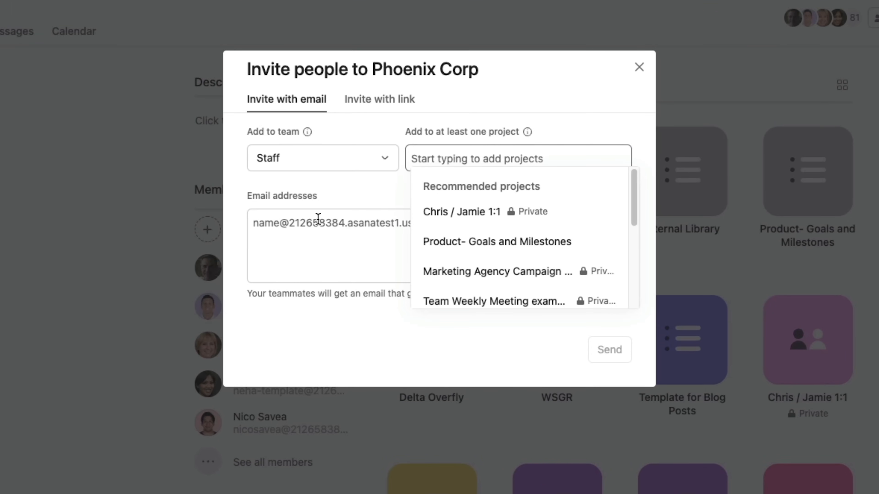
pyautogui.click(323, 227)
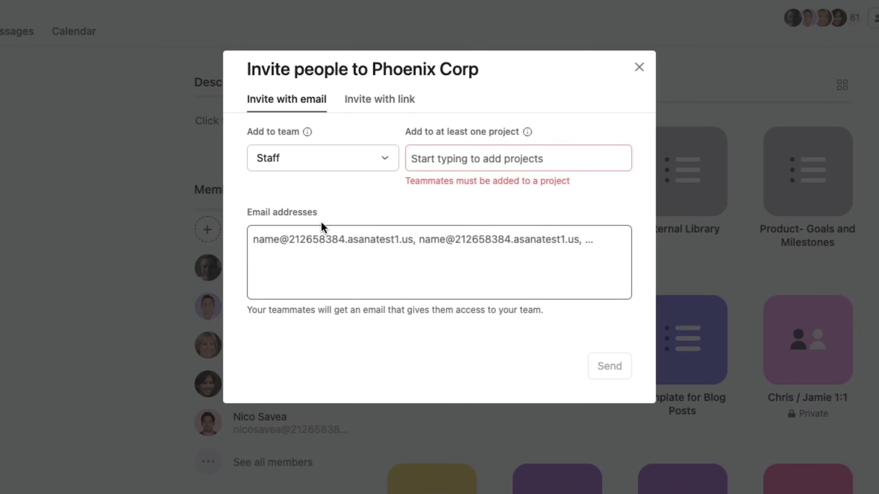
pyautogui.write('d')
pyautogui.click(300, 258)
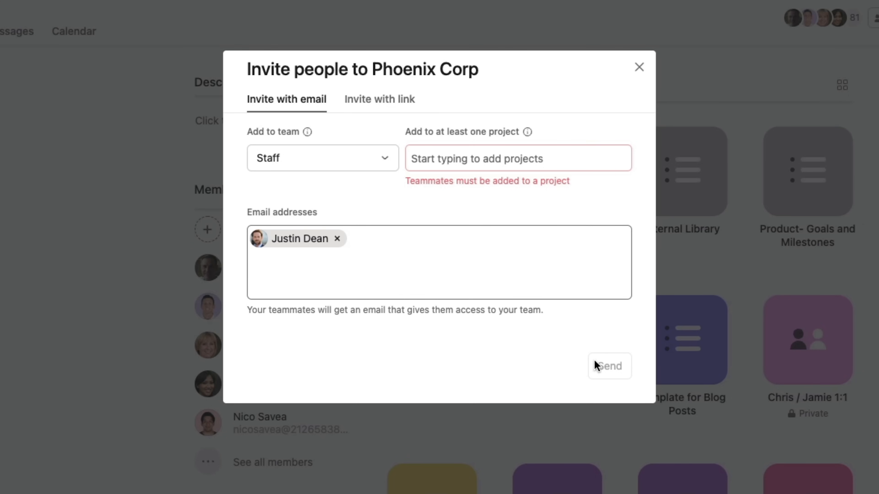
pyautogui.click(515, 166)
pyautogui.click(471, 217)
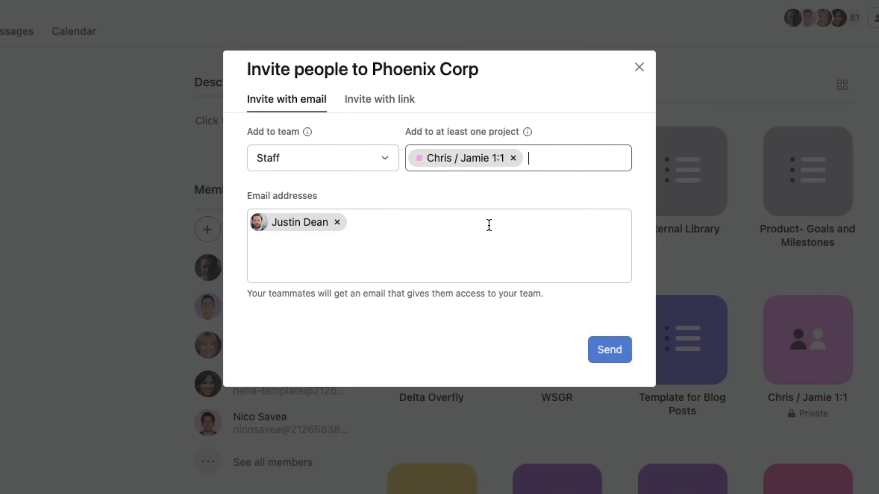
pyautogui.click(595, 341)
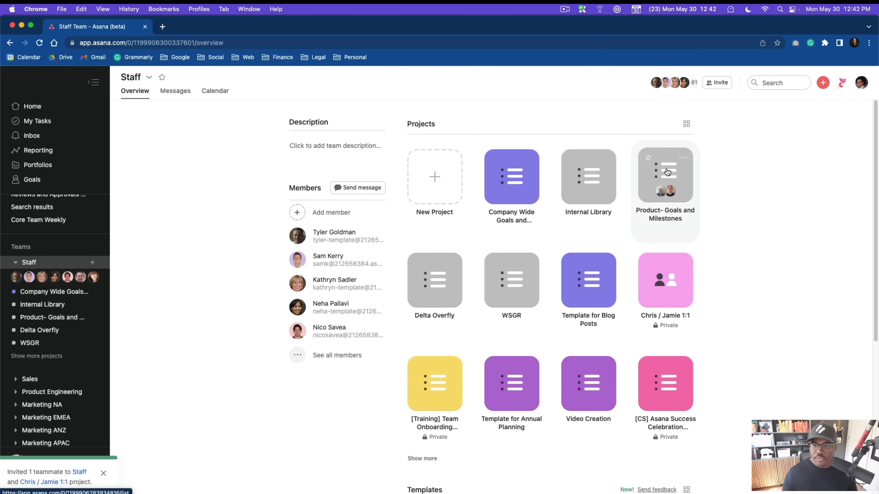
# Open the Staff team's Internal Library project and select the tasks from Mission Statement through Company Objectives.
pyautogui.click(583, 175)
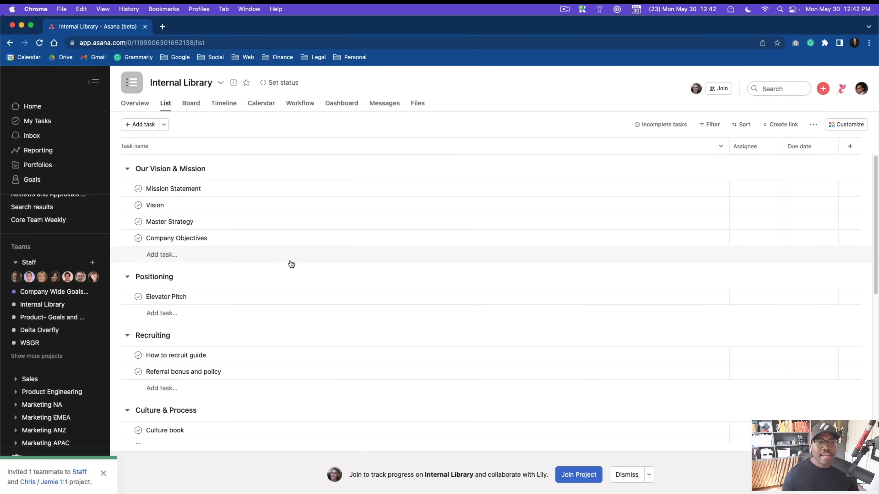
pyautogui.moveTo(149, 189); pyautogui.dragTo(159, 237)
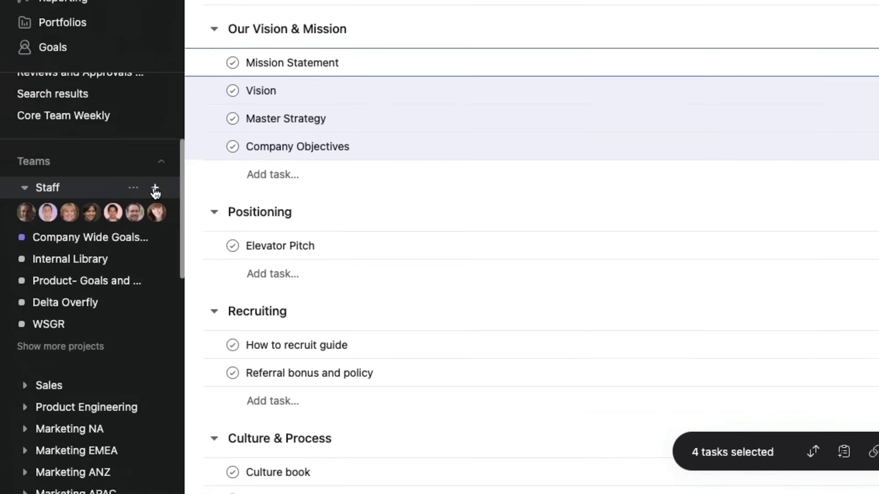
# Open the template gallery for a new Staff project and set its filter to All use cases.
pyautogui.click(93, 263)
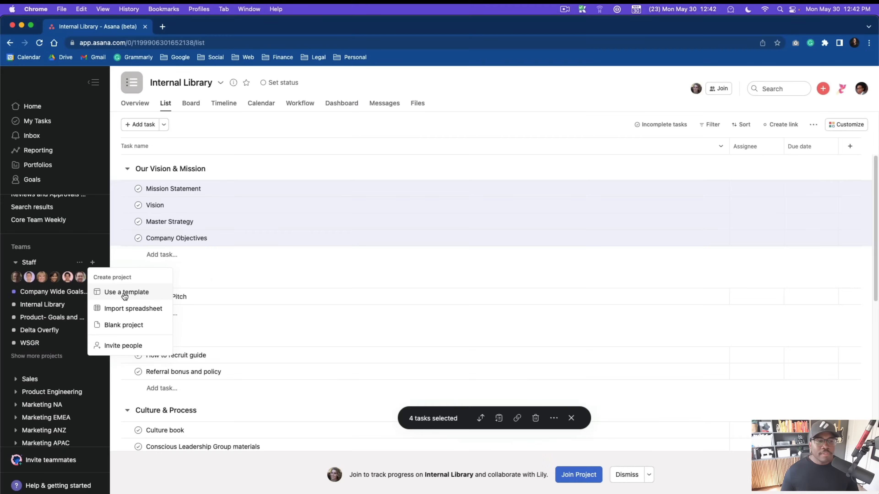
pyautogui.click(250, 216)
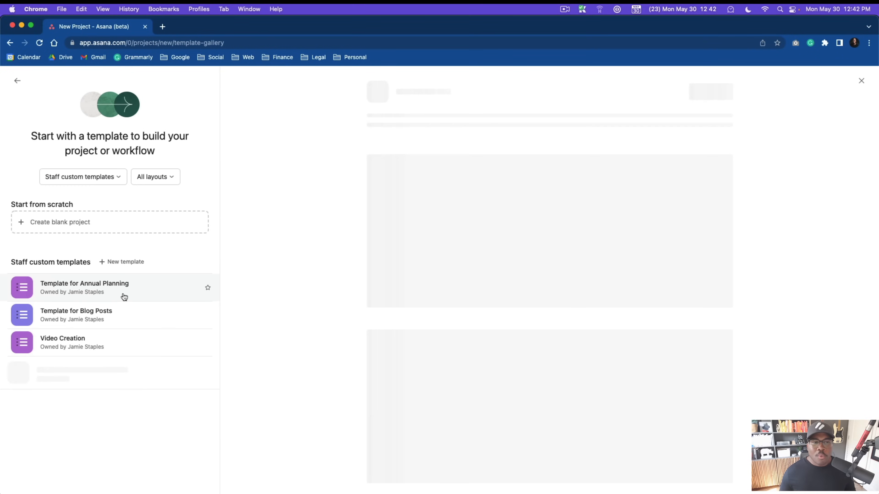
pyautogui.click(112, 180)
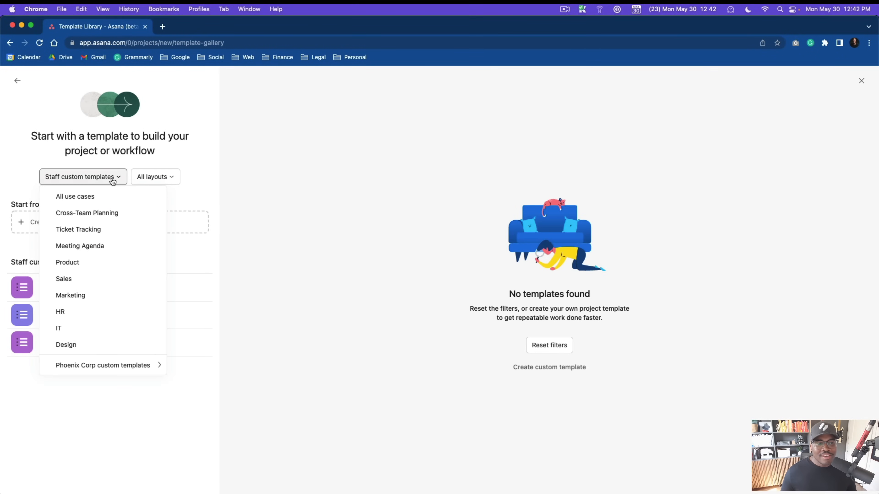
pyautogui.click(88, 197)
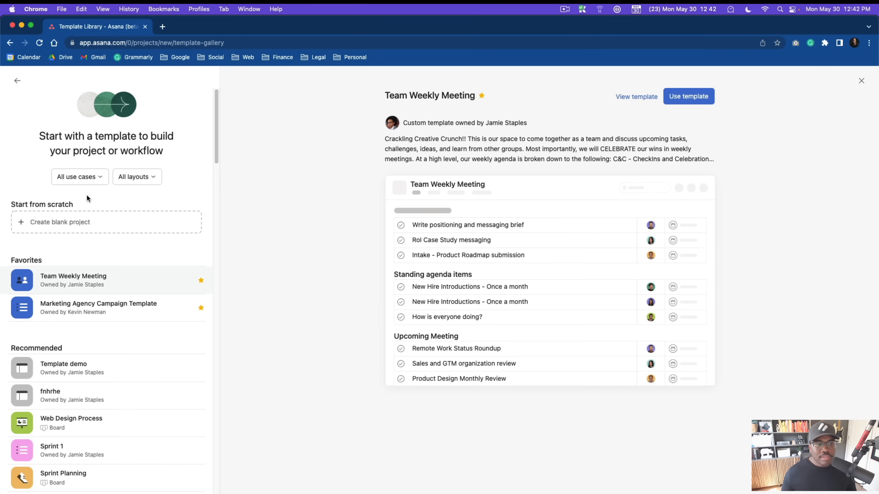
# Browse the gallery and preview the Work Requests, Meeting Agenda and Standup Meeting templates under Cross-Team Planning.
pyautogui.scroll(-2, 104, 350)
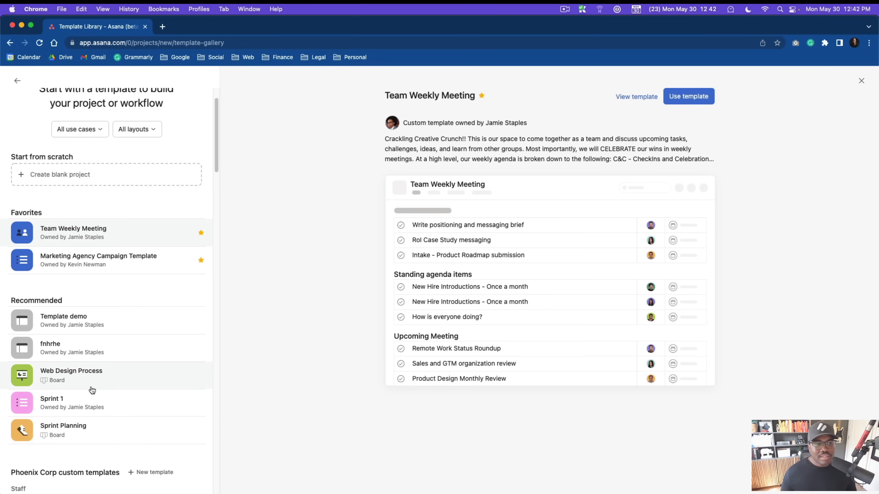
pyautogui.scroll(-8, 91, 393)
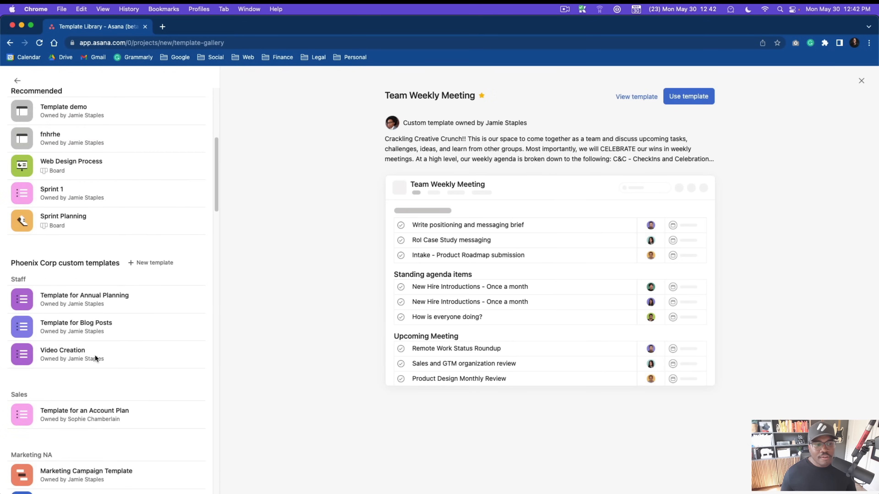
pyautogui.scroll(-5, 80, 392)
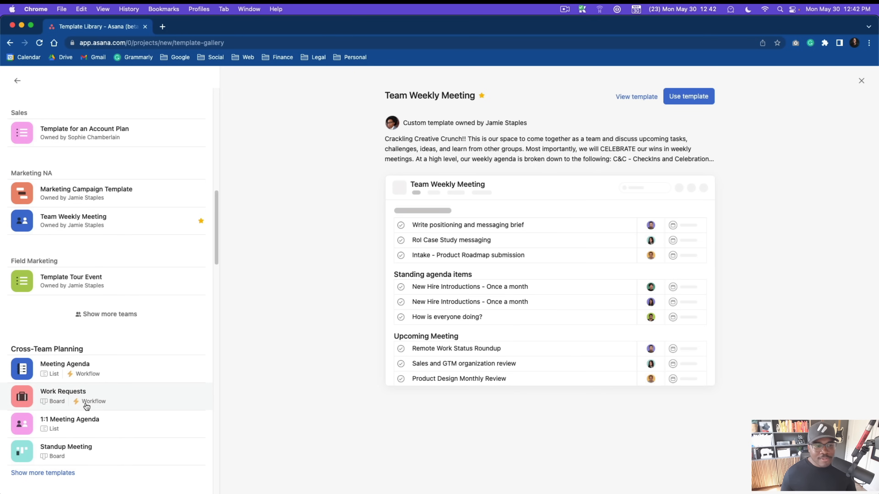
pyautogui.click(128, 406)
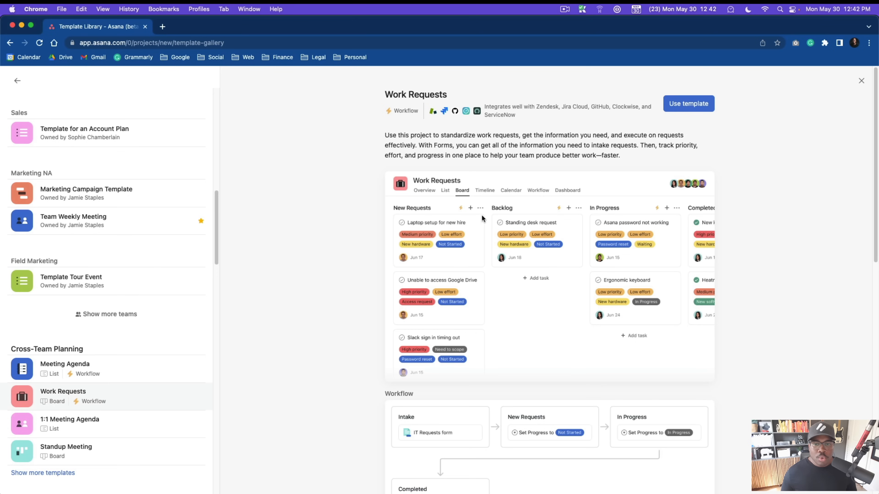
pyautogui.click(128, 375)
pyautogui.scroll(-2, 152, 425)
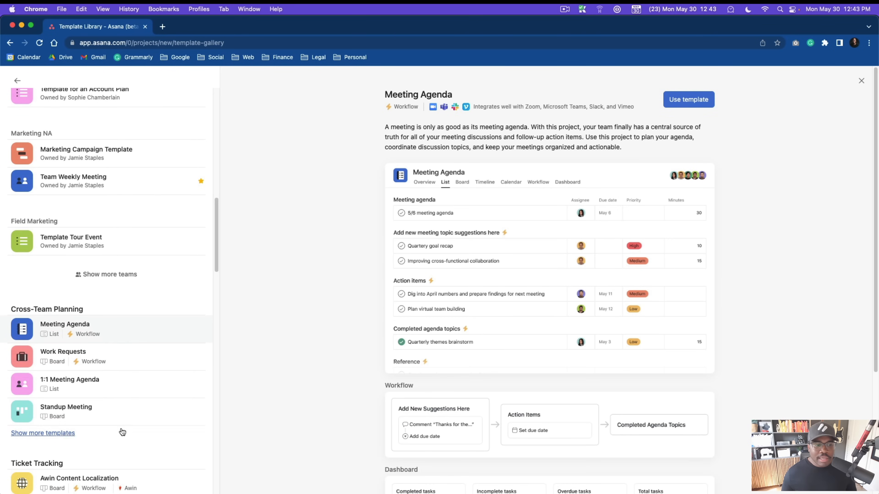
pyautogui.click(124, 412)
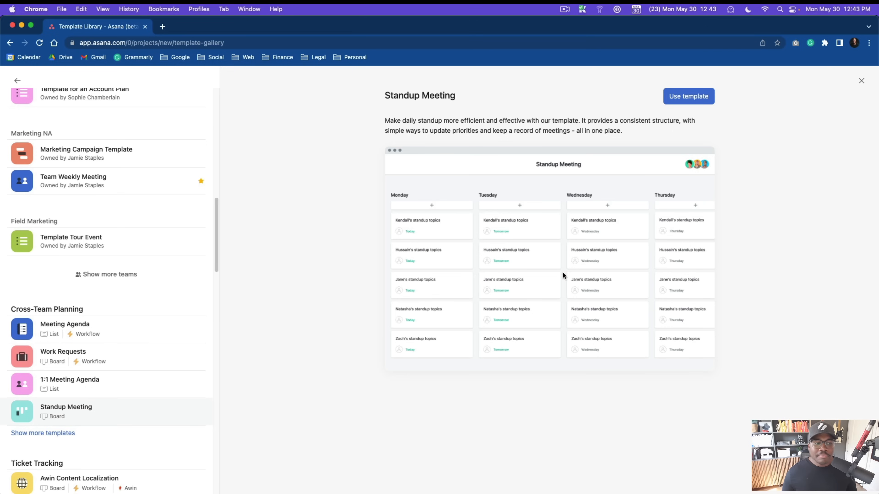
# Preview the Awin Content Localization and Creative Requests templates under Ticket Tracking, and leave the gallery without creating a project.
pyautogui.scroll(-5, 112, 423)
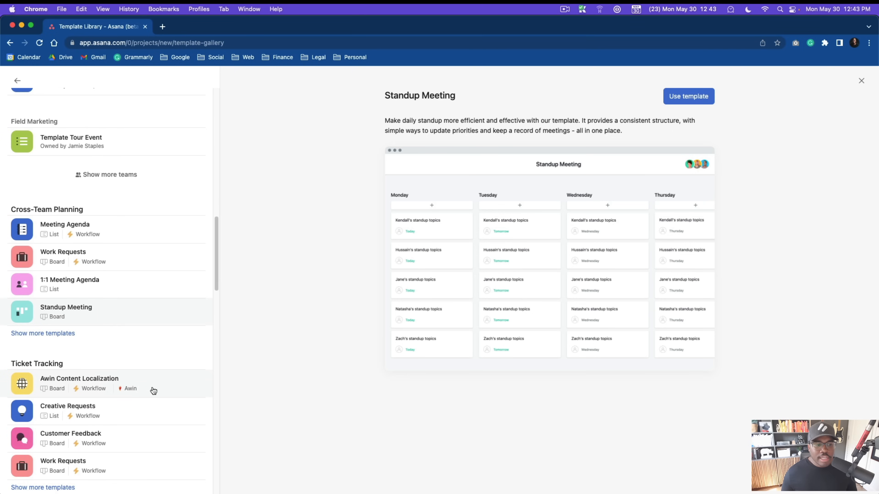
pyautogui.click(154, 391)
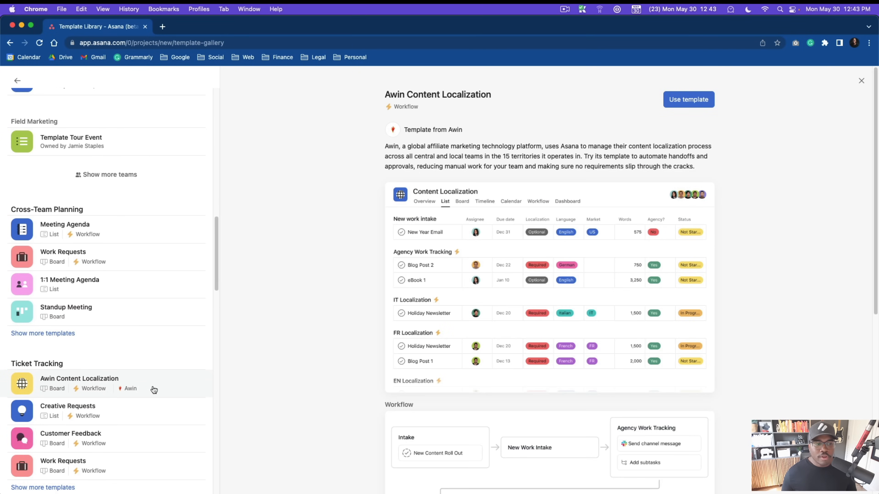
pyautogui.click(158, 415)
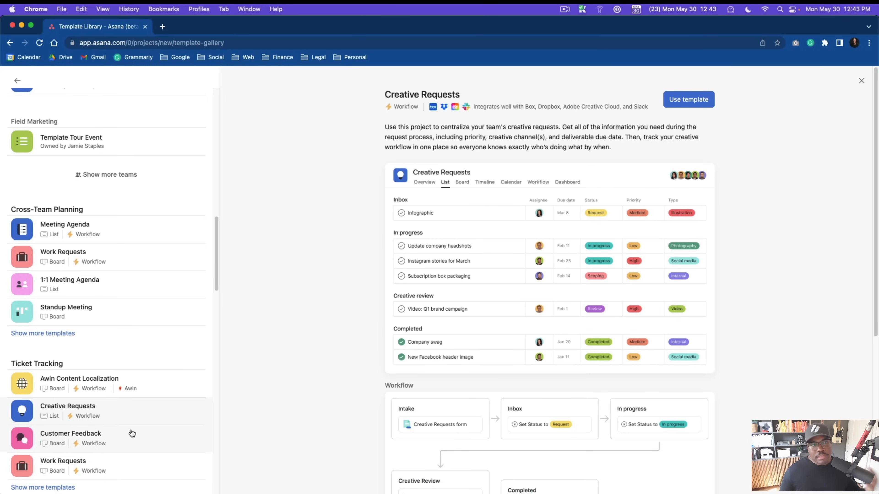
pyautogui.scroll(15, 122, 401)
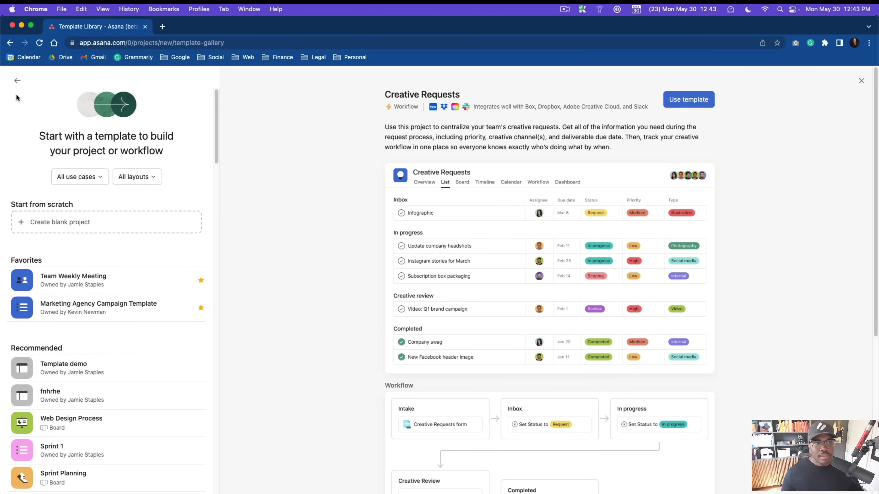
pyautogui.click(17, 82)
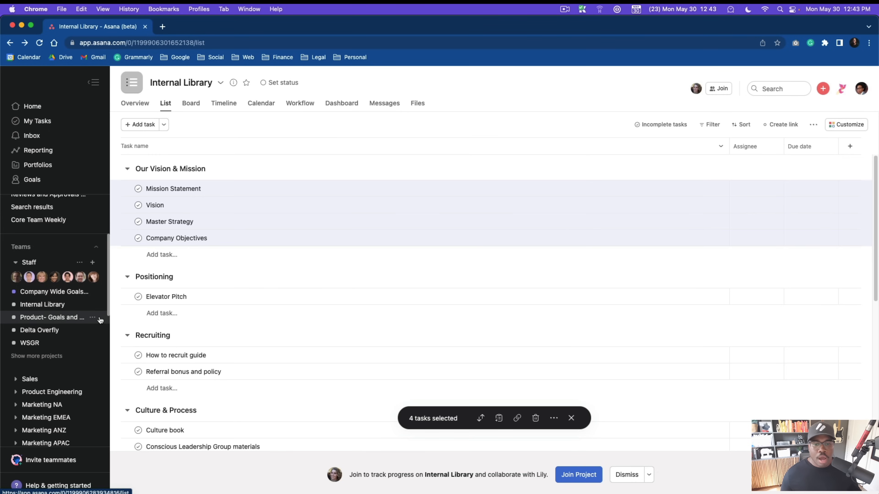
# Start a new blank project and name it Asana demo.
pyautogui.click(92, 262)
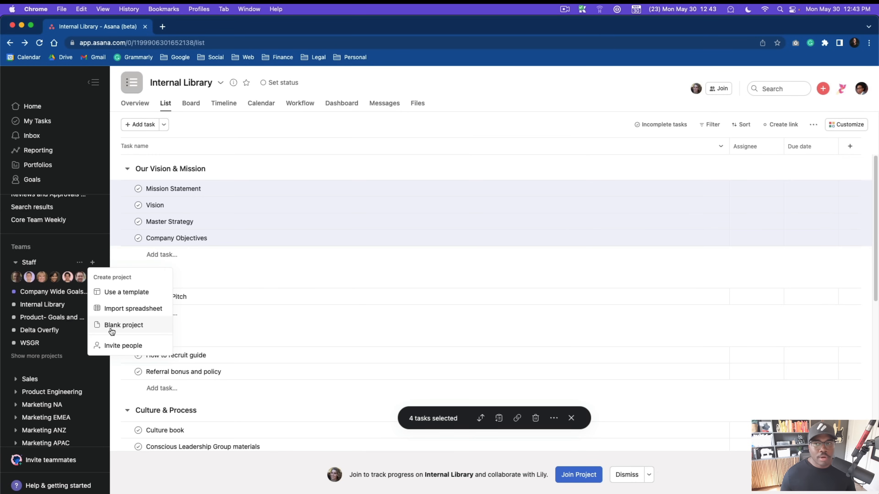
pyautogui.click(576, 88)
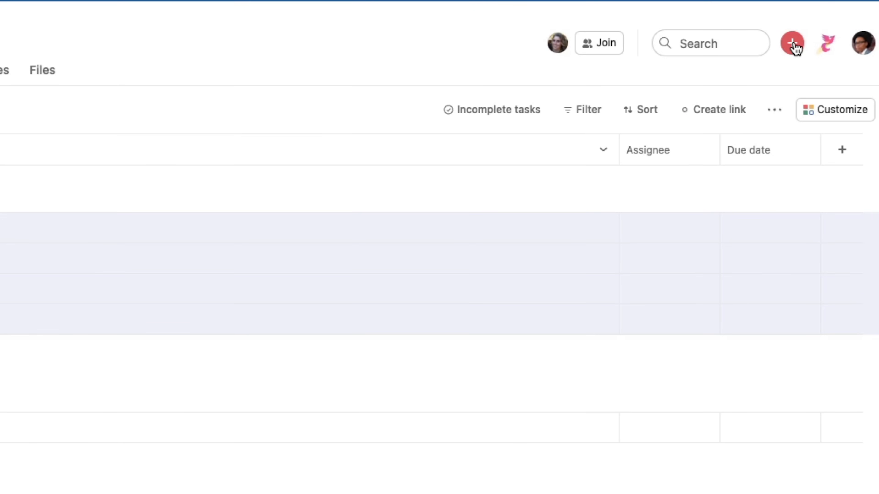
pyautogui.click(793, 44)
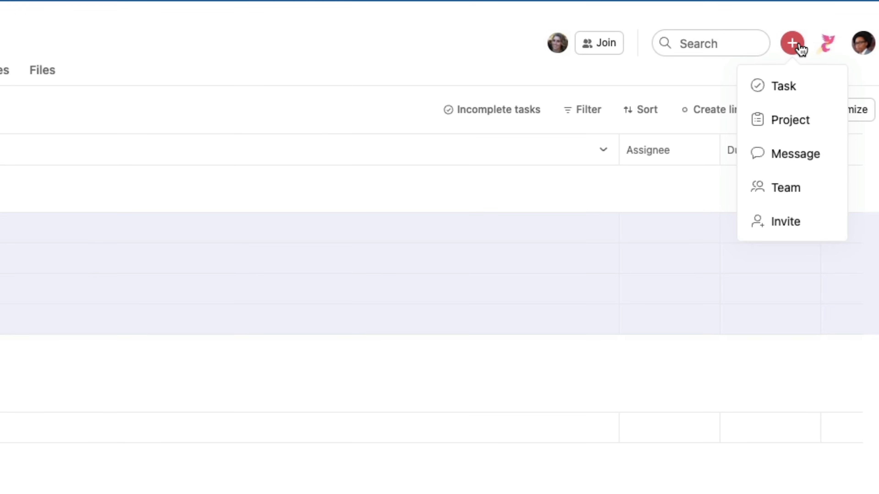
pyautogui.click(795, 120)
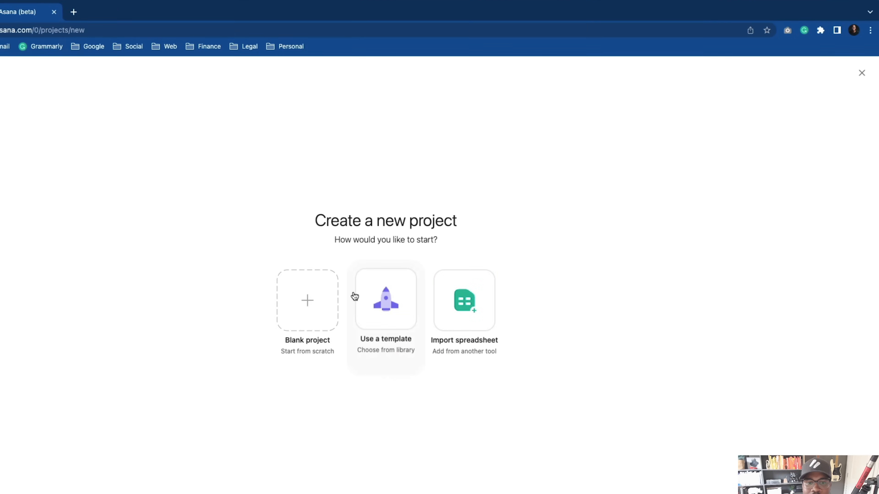
pyautogui.click(307, 300)
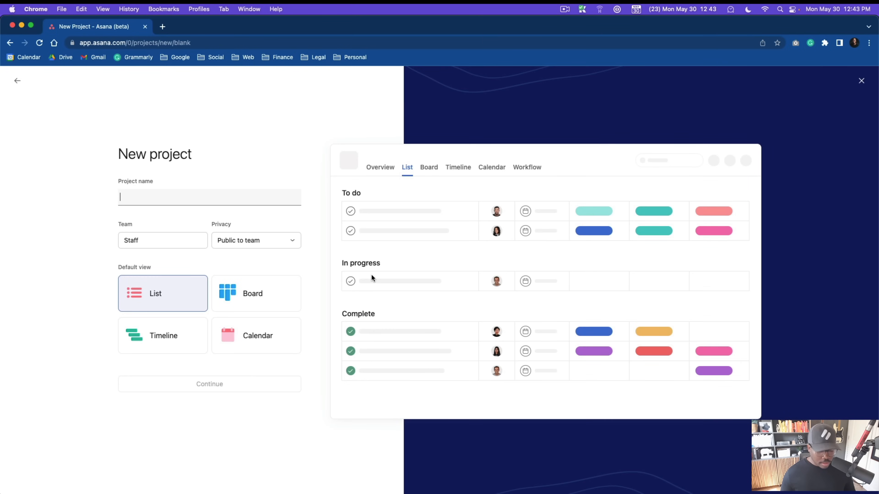
pyautogui.write('Asana demo')
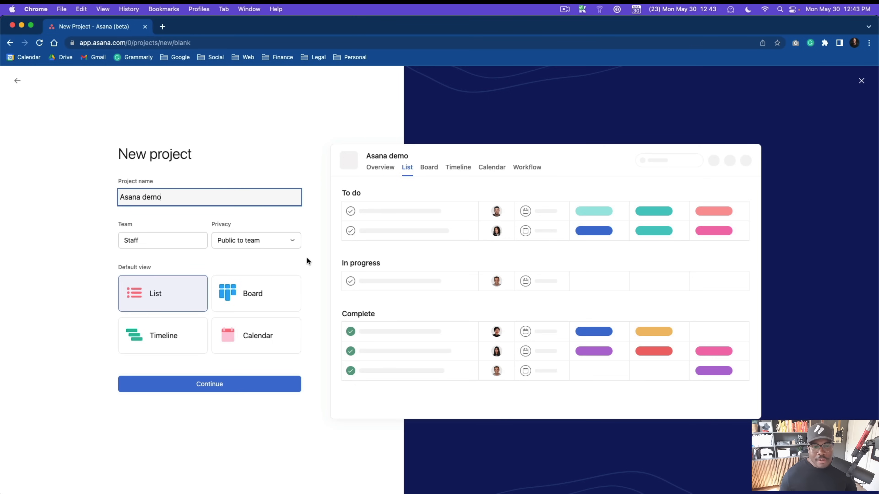
# Assign the new project to the Sales team and set its privacy to Private to project members.
pyautogui.click(162, 240)
pyautogui.scroll(-5, 180, 291)
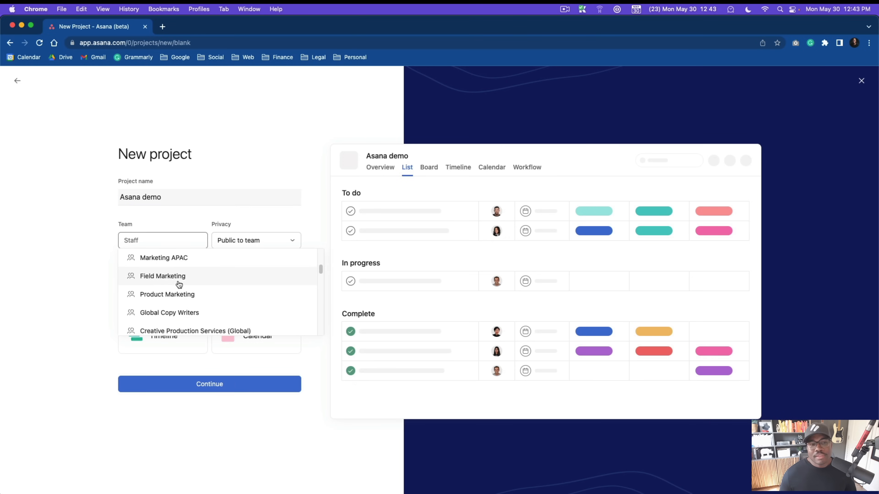
pyautogui.scroll(5, 184, 290)
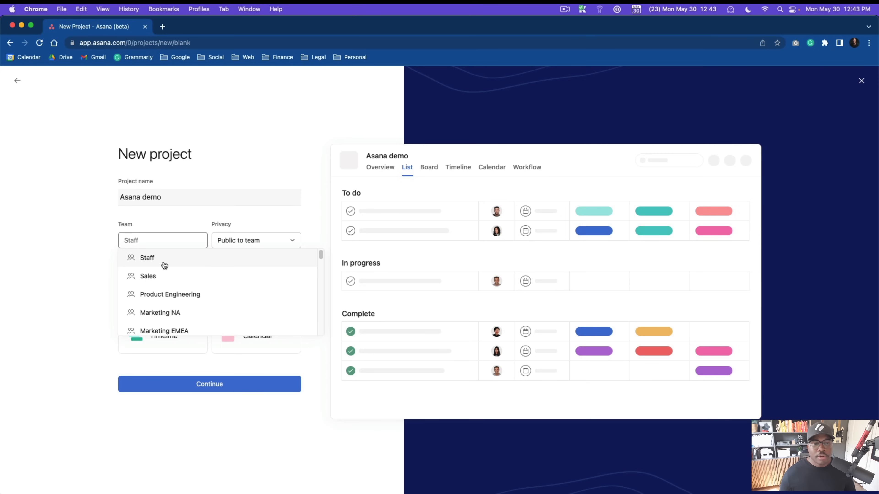
pyautogui.click(172, 279)
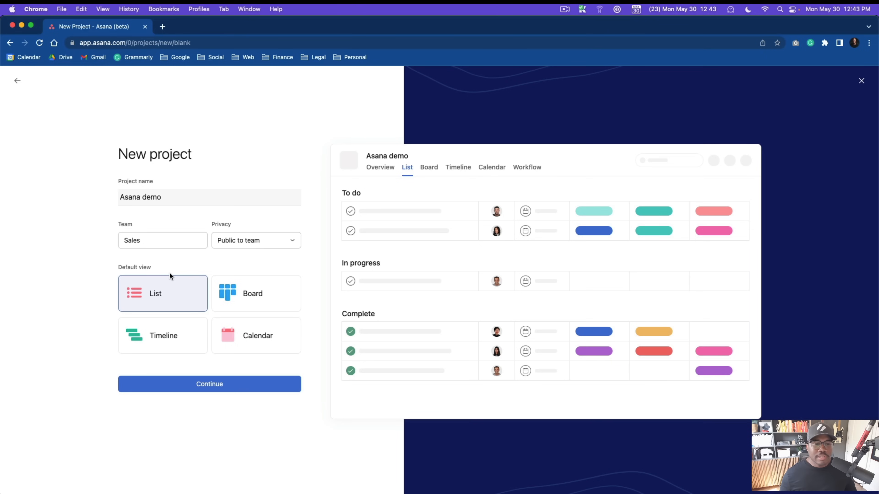
pyautogui.click(257, 240)
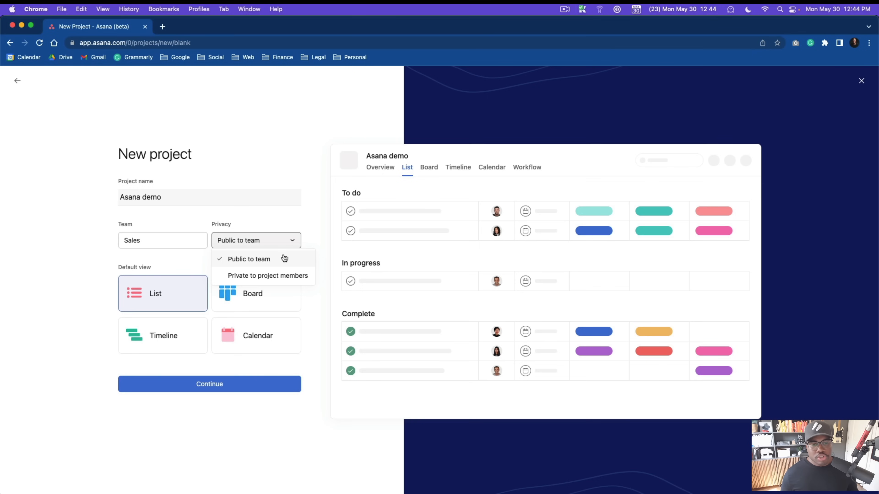
pyautogui.click(285, 280)
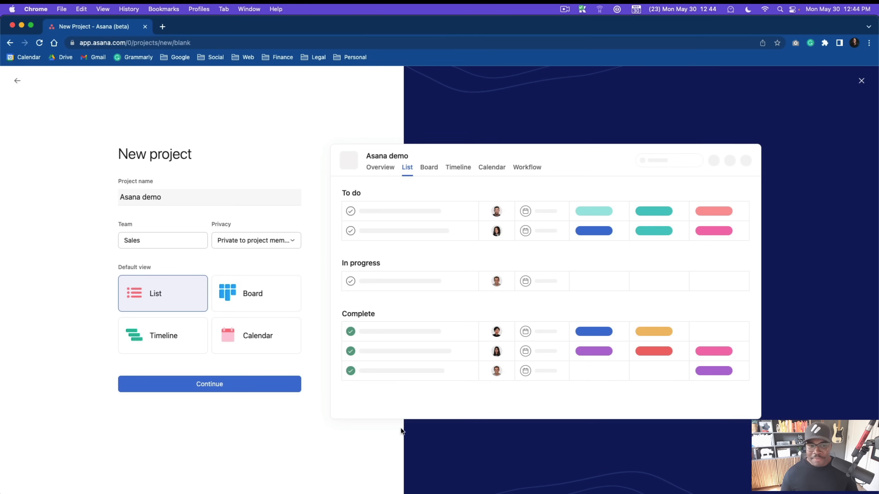
# Preview the Board, Timeline and Calendar layouts, and continue with List as the project's default view.
pyautogui.click(264, 304)
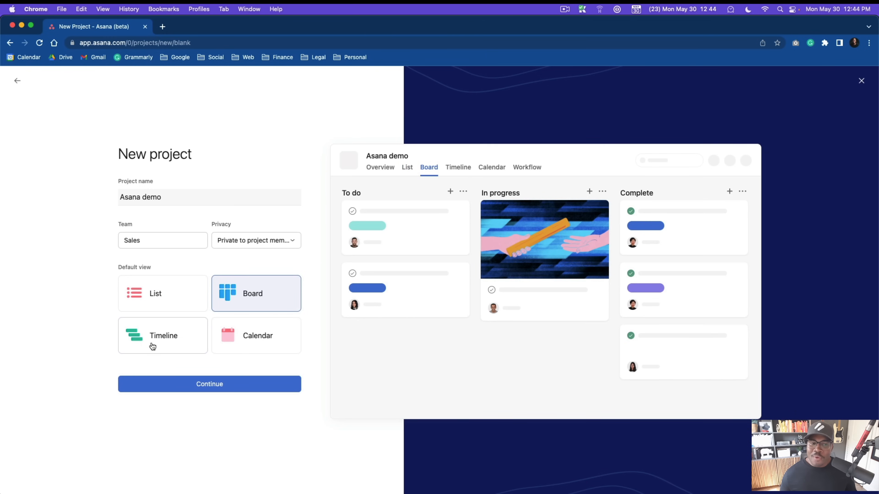
pyautogui.click(163, 338)
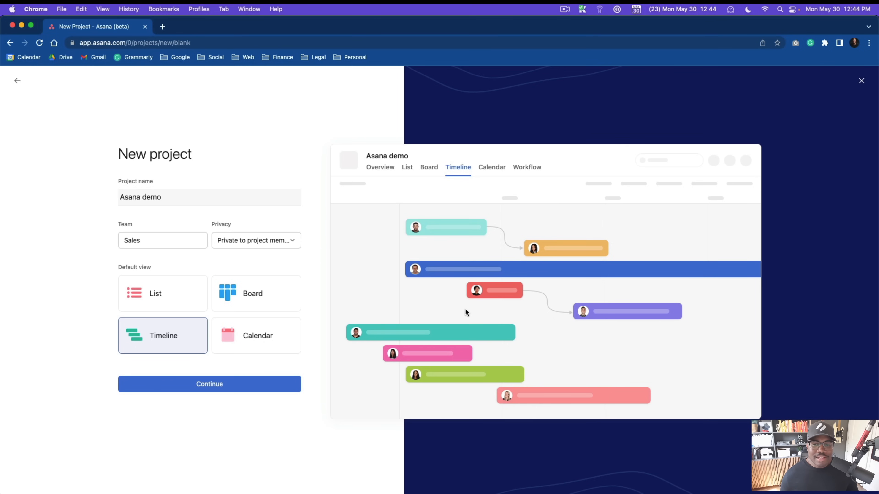
pyautogui.click(247, 348)
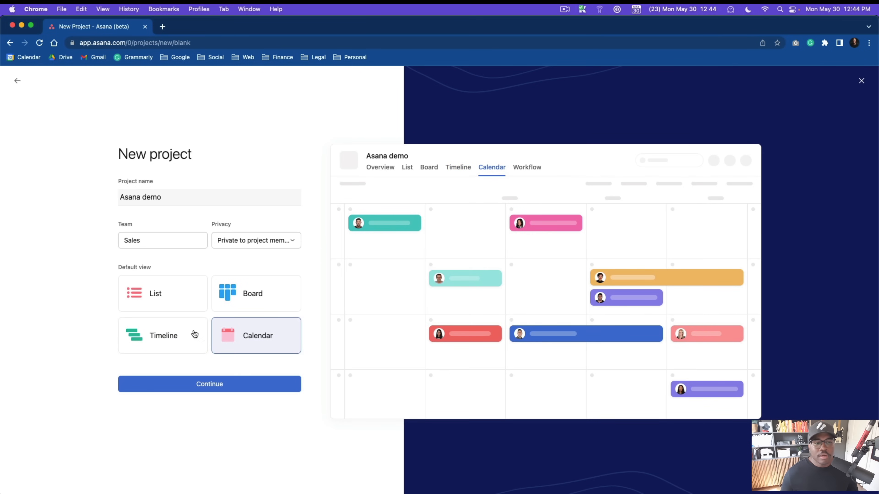
pyautogui.click(188, 296)
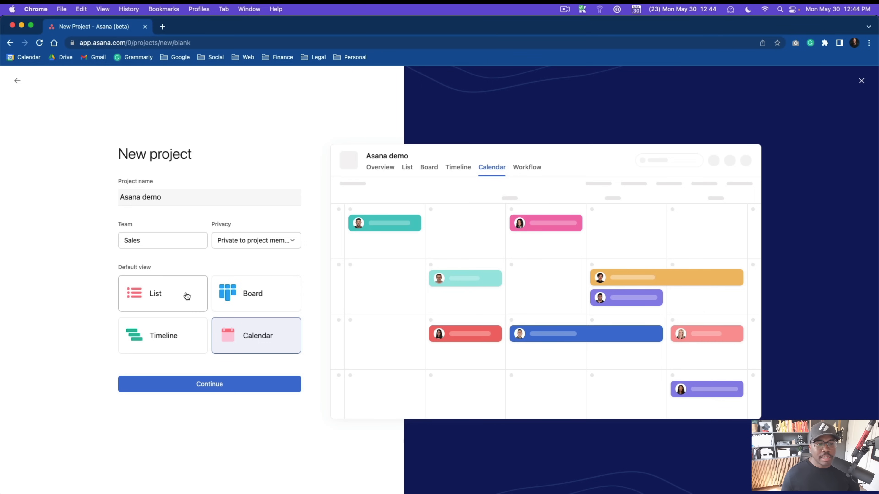
pyautogui.click(235, 385)
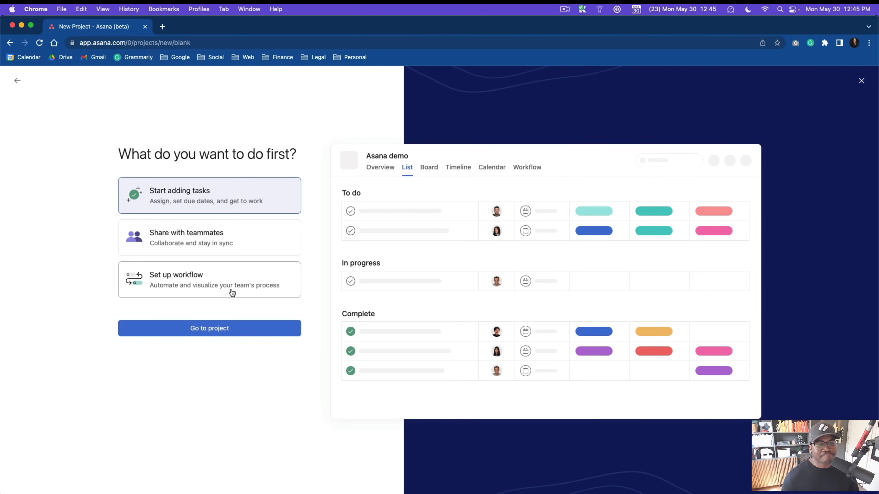
# Open the Asana demo project with Start adding tasks as the first action, and collapse the navigation sidebar.
pyautogui.click(239, 245)
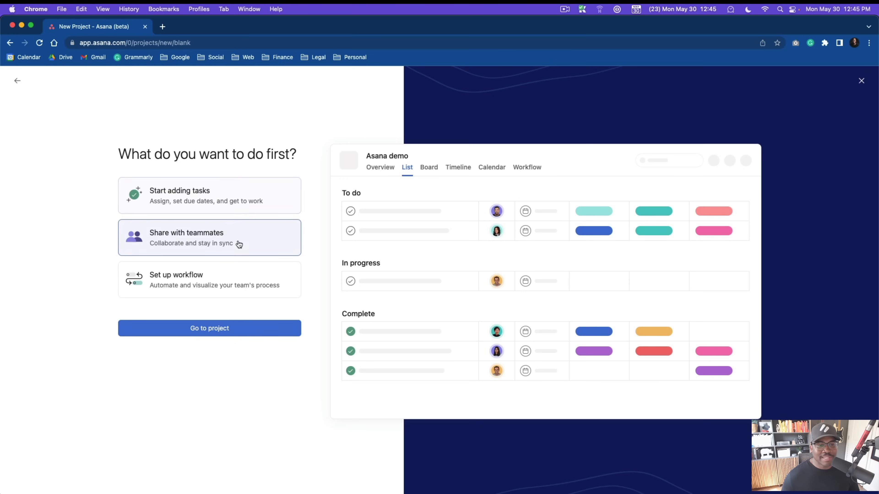
pyautogui.click(224, 200)
pyautogui.click(243, 329)
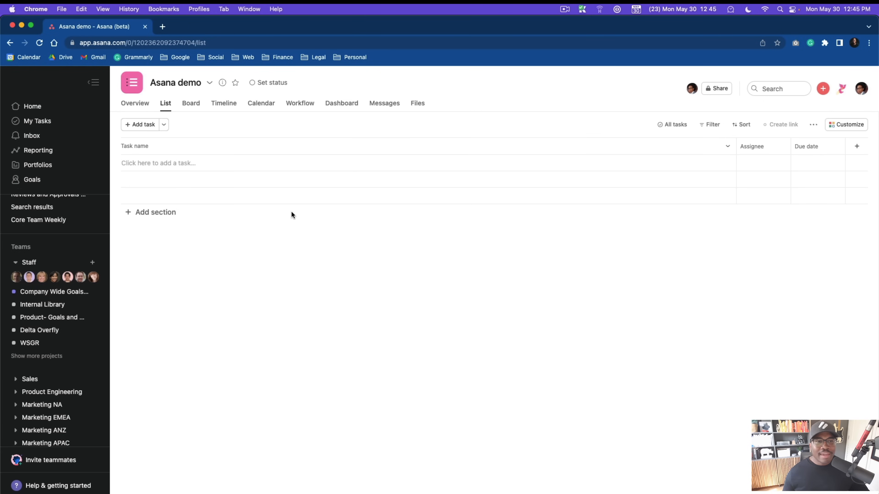
pyautogui.click(94, 83)
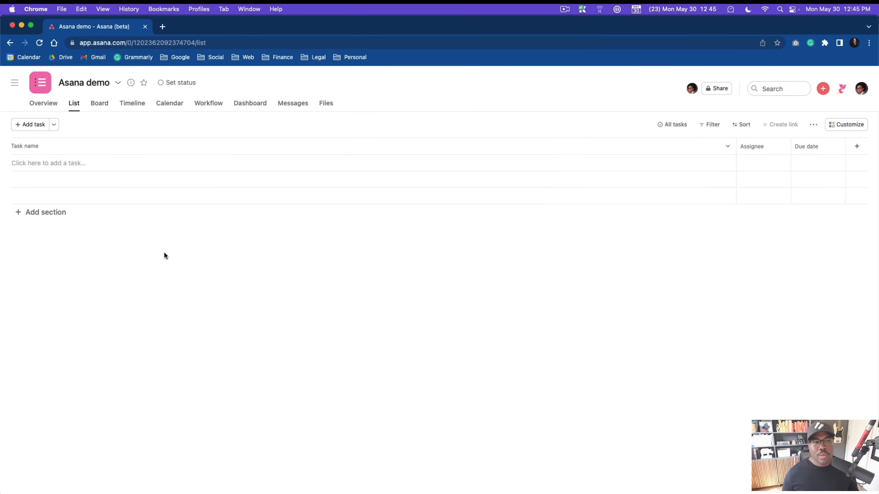
# Add a task named Pick up laundry to the Asana demo project's list.
pyautogui.click(31, 126)
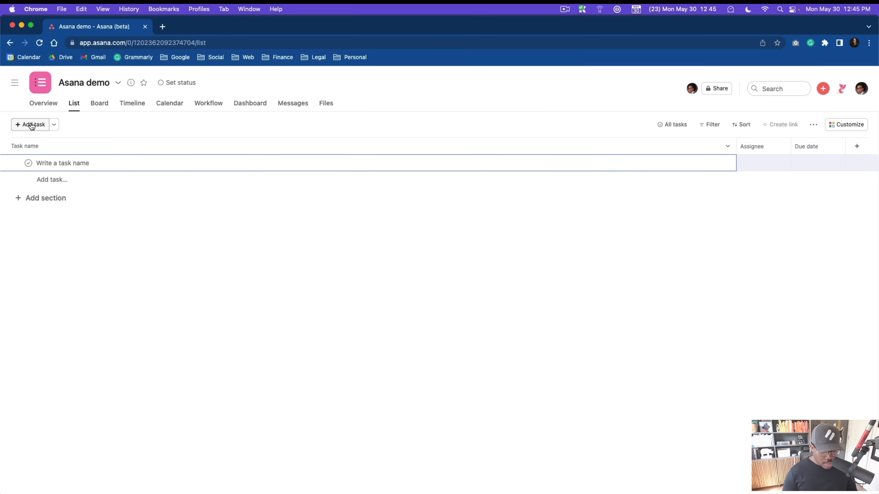
pyautogui.write('Pick up')
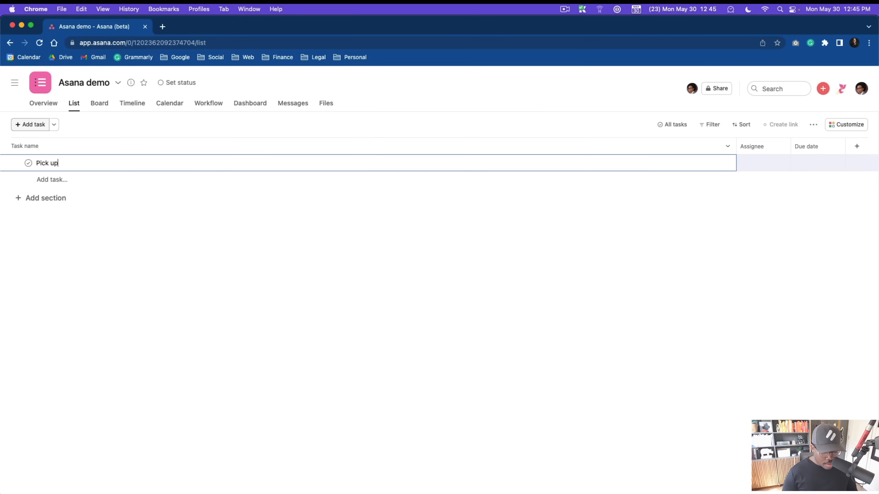
pyautogui.write(' launcdry')
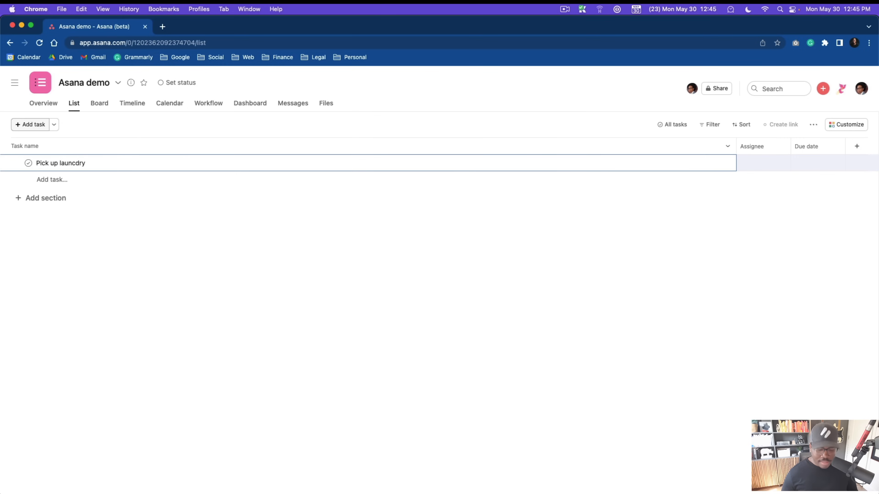
pyautogui.press('BackSpace')
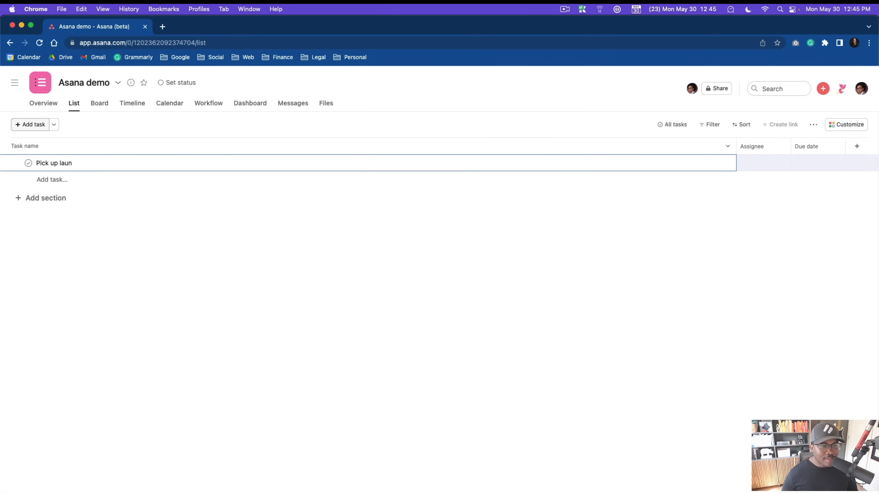
pyautogui.write('dry')
pyautogui.click(52, 241)
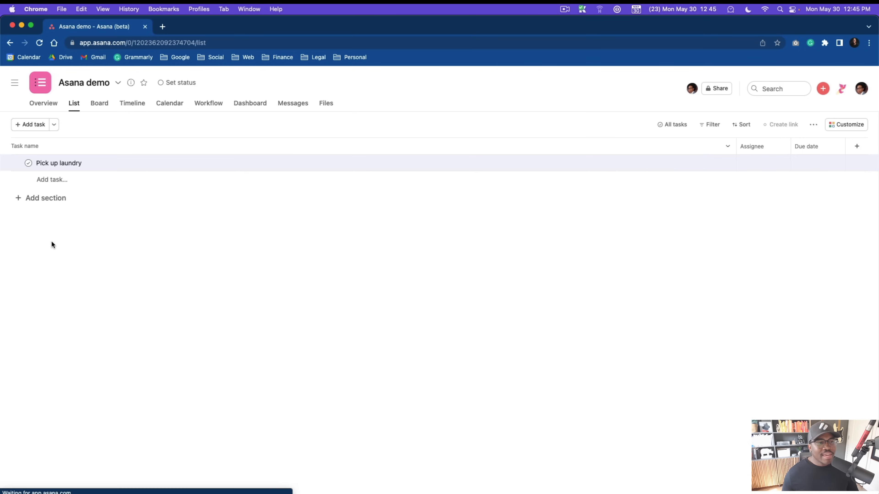
# Add the tasks Get milk and Finish reading chapter 7 below Pick up laundry.
pyautogui.click(104, 165)
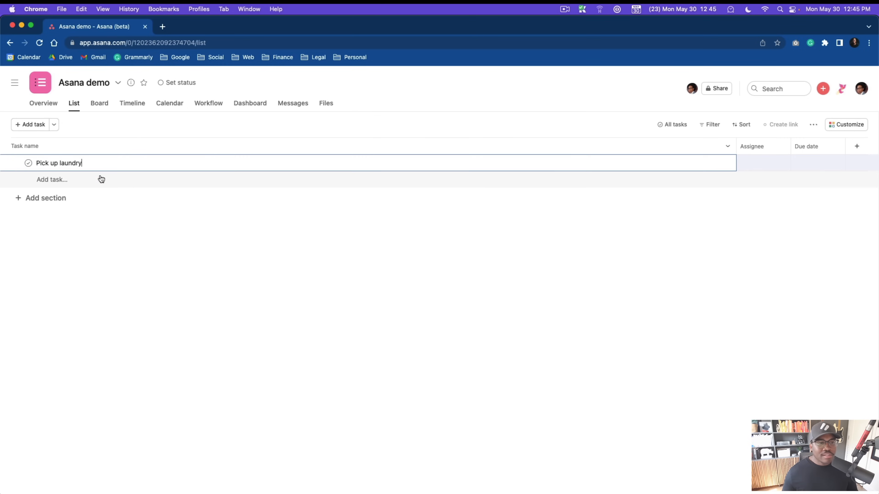
pyautogui.click(101, 179)
pyautogui.write('Get milk')
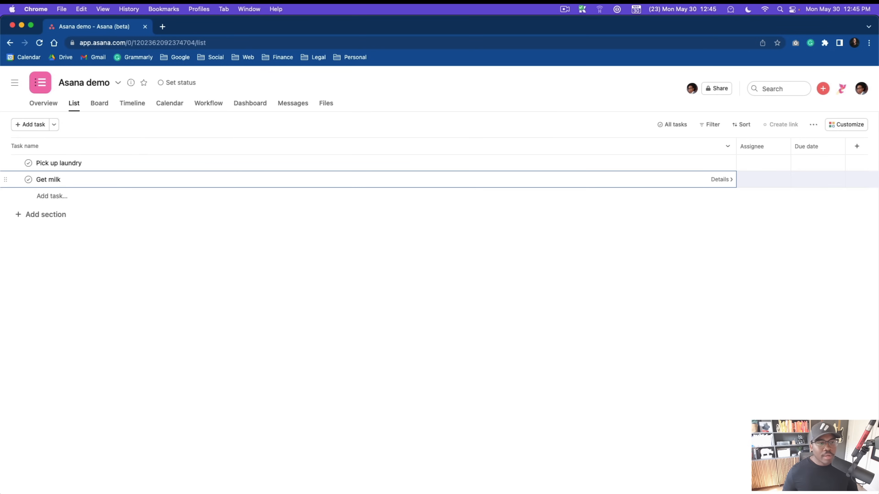
pyautogui.press('Return')
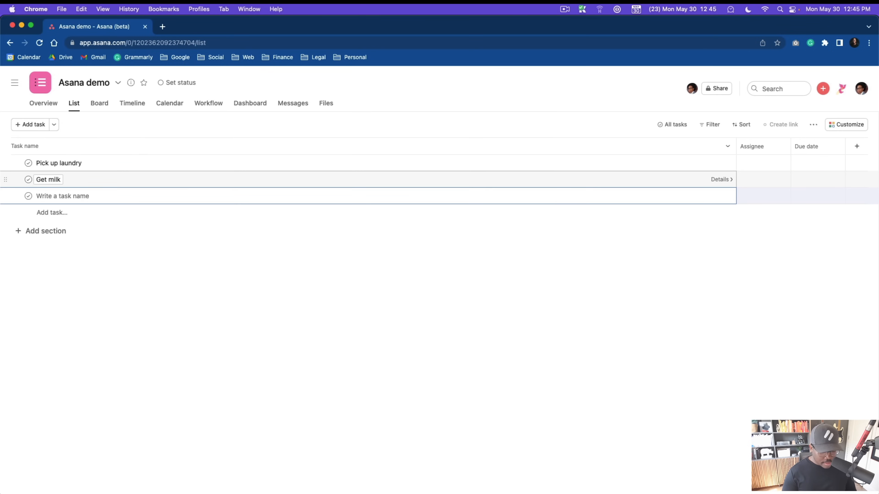
pyautogui.write('Finish read')
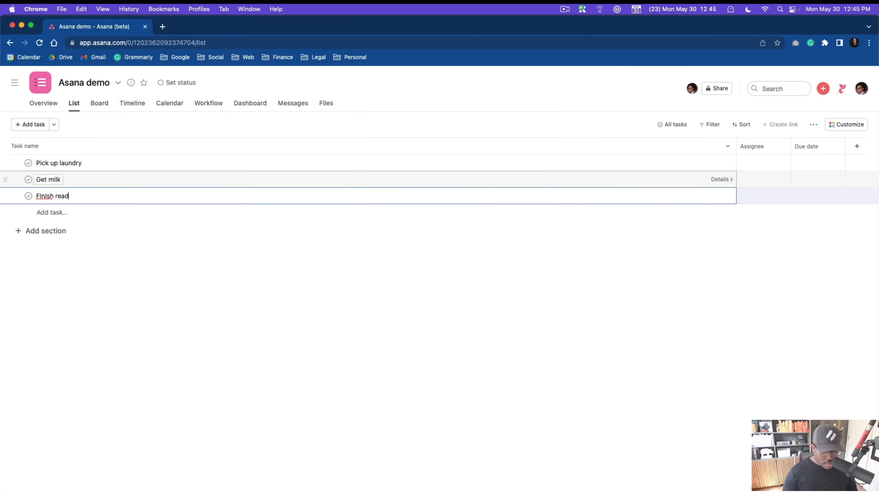
pyautogui.write('ing chapter 7')
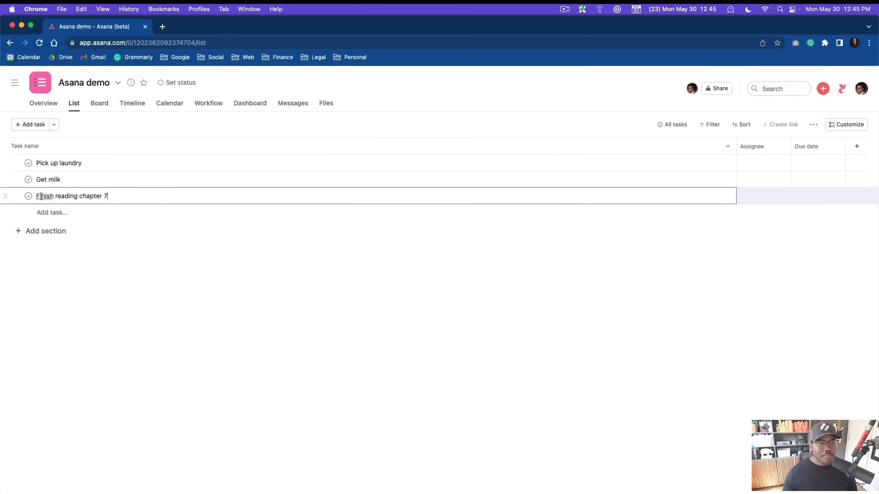
pyautogui.press('BackSpace')
pyautogui.write('i')
pyautogui.click(75, 325)
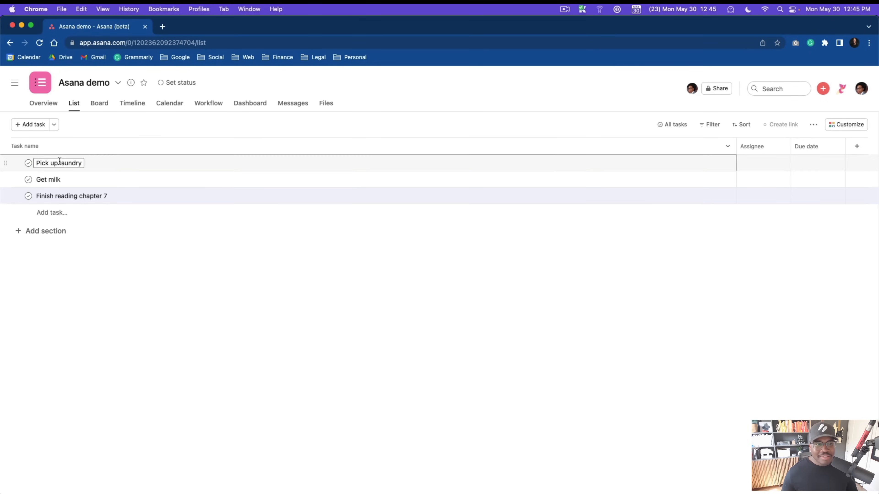
# Add a task for calling a person by first name and a Submit payroll task below Finish reading chapter 7.
pyautogui.click(68, 196)
pyautogui.press('Return')
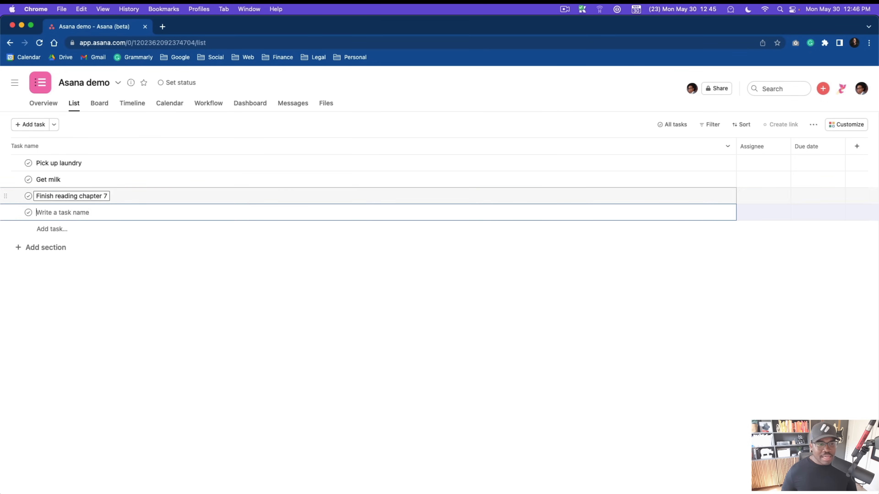
pyautogui.write('Ca')
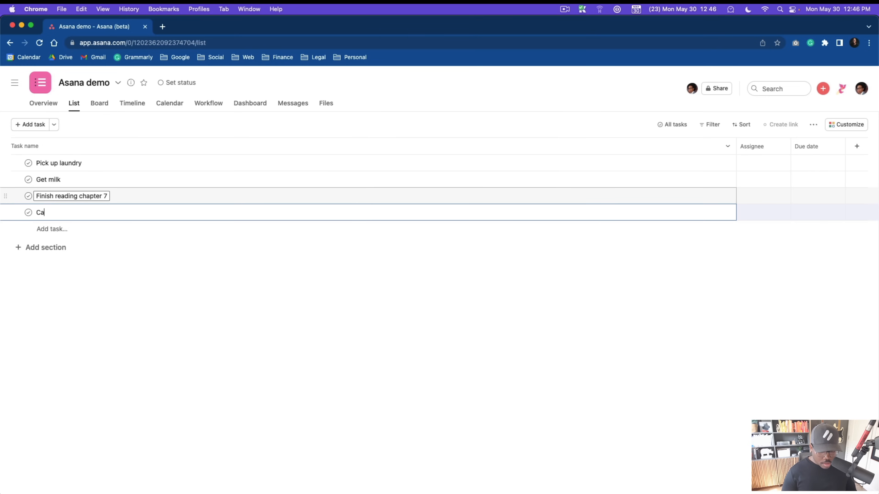
pyautogui.write('ll Ryan')
pyautogui.press('Return')
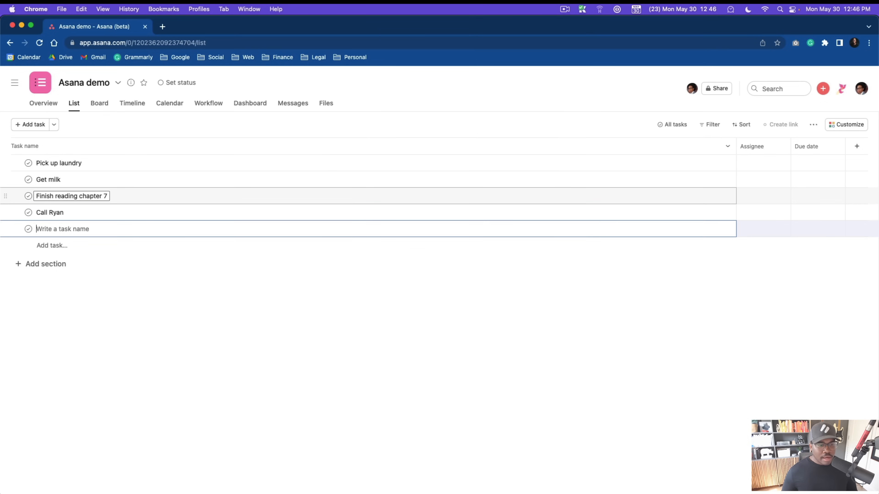
pyautogui.write('Submit pa')
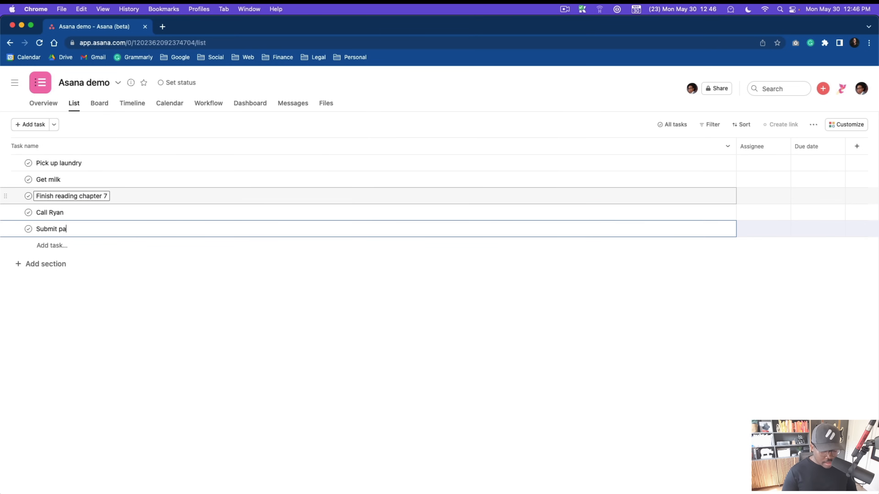
pyautogui.write('yroll')
pyautogui.press('Escape')
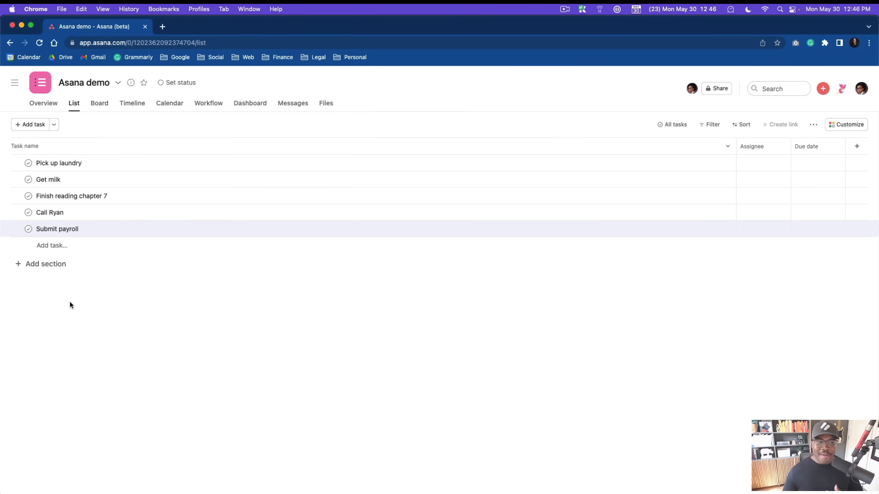
pyautogui.click(37, 163)
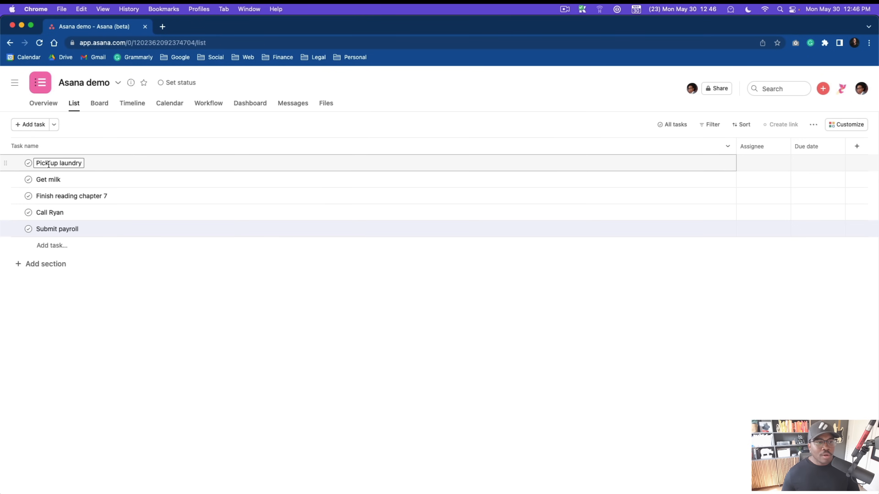
pyautogui.moveTo(37, 163); pyautogui.dragTo(92, 165)
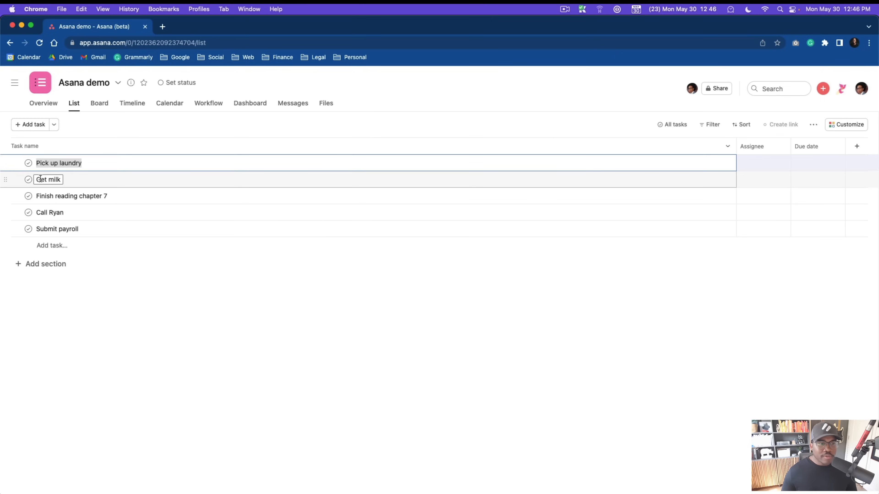
pyautogui.moveTo(41, 178); pyautogui.dragTo(103, 200)
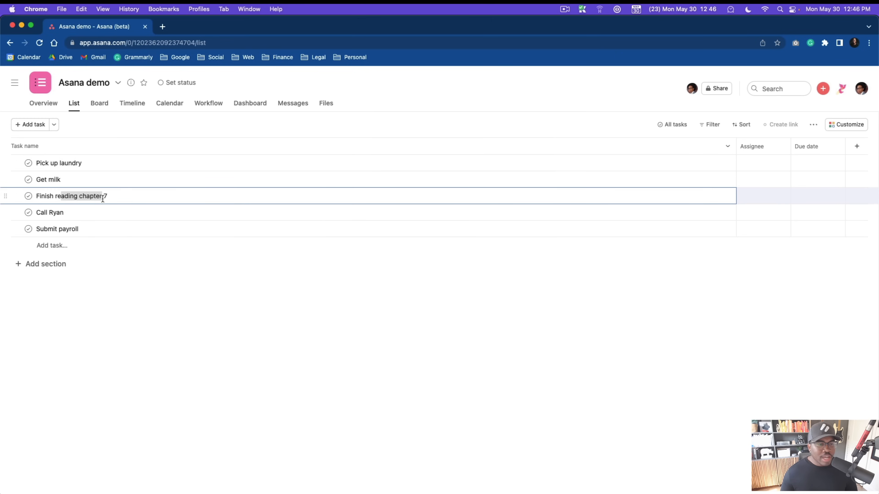
pyautogui.click(63, 213)
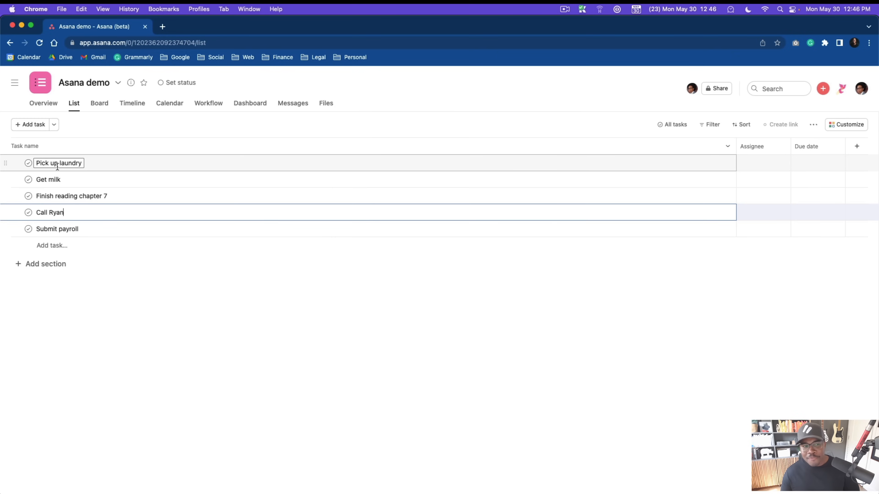
# Add three new unnamed sections below the tasks in the Asana demo list.
pyautogui.click(55, 264)
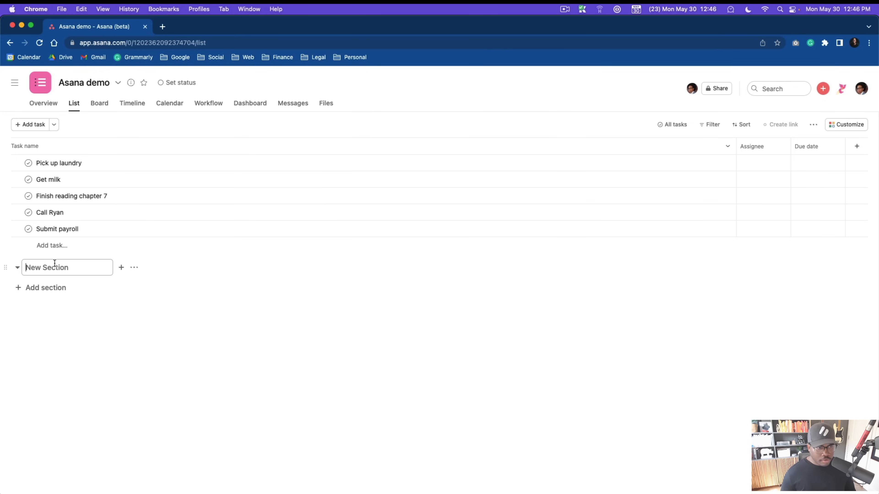
pyautogui.click(54, 125)
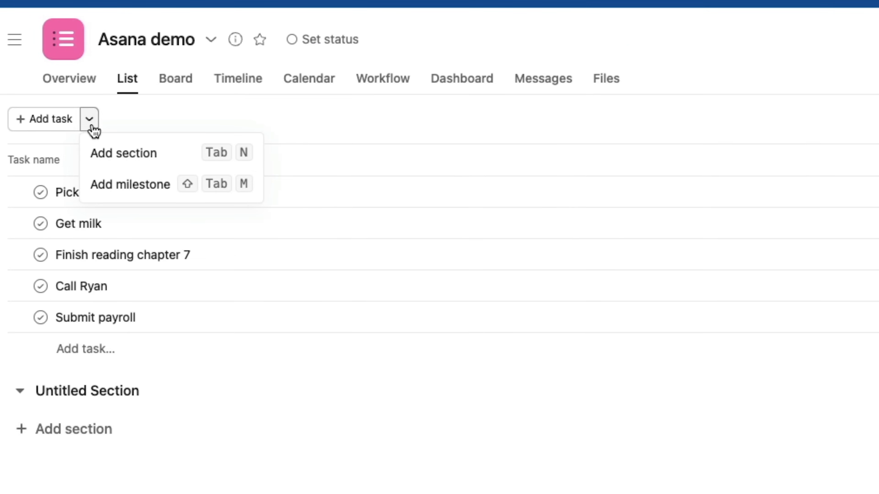
pyautogui.click(134, 154)
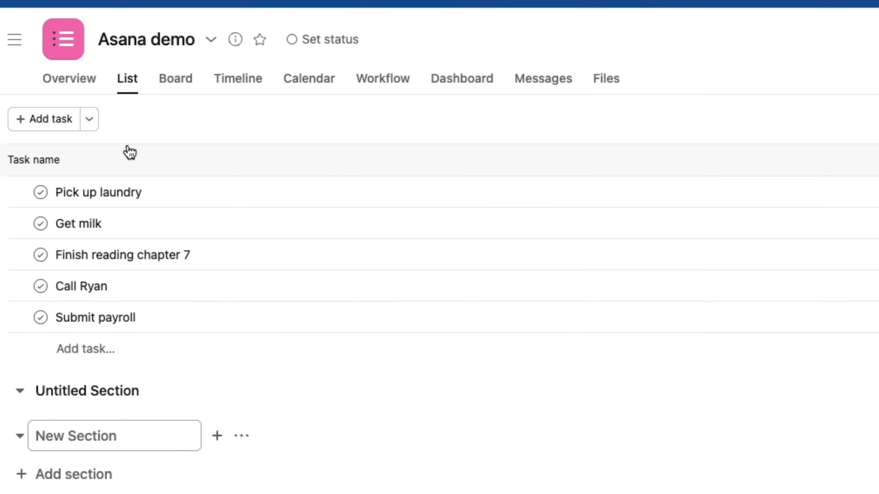
pyautogui.hotkey('Tab', 'n')
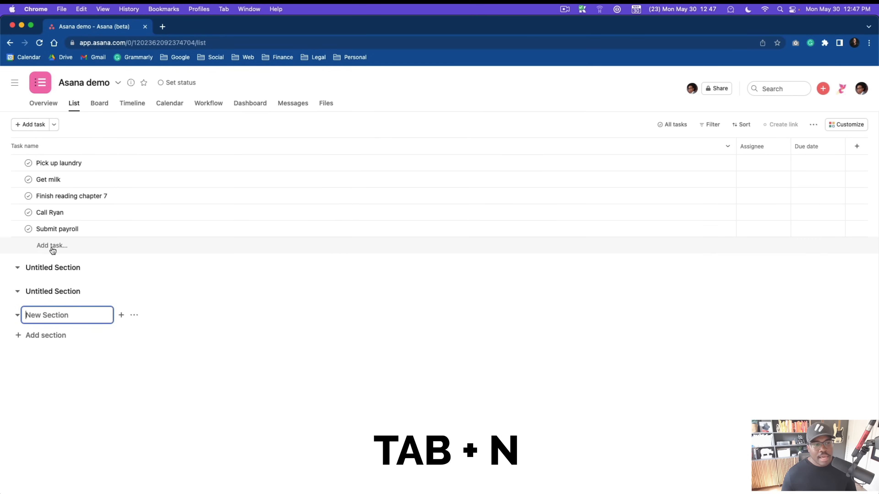
# Rename the first untitled section Home and the second one Work.
pyautogui.click(52, 272)
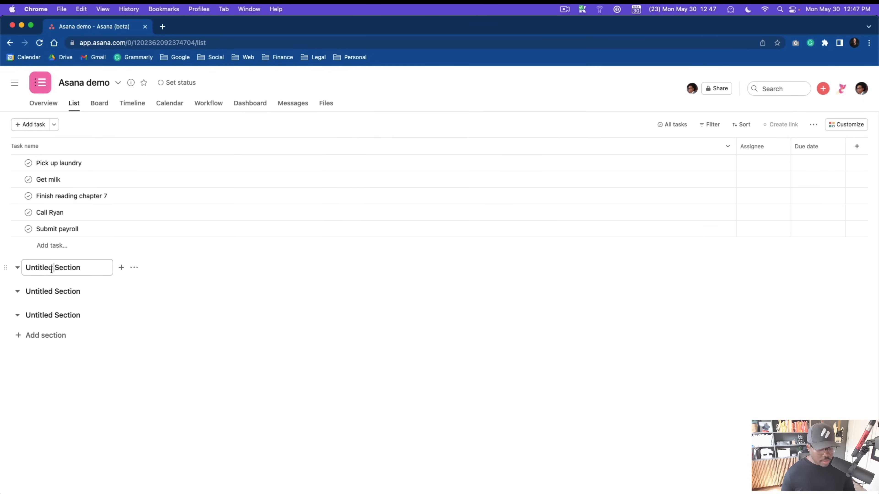
pyautogui.tripleClick(52, 269)
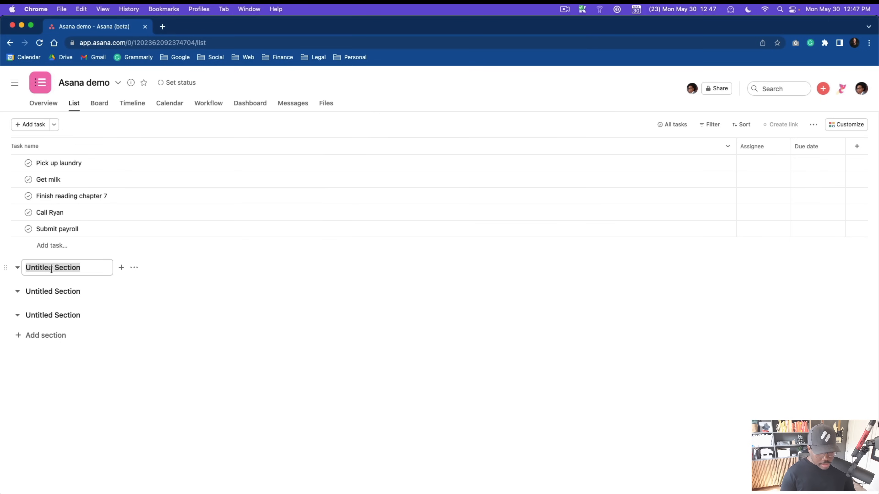
pyautogui.write('Home')
pyautogui.press('Return')
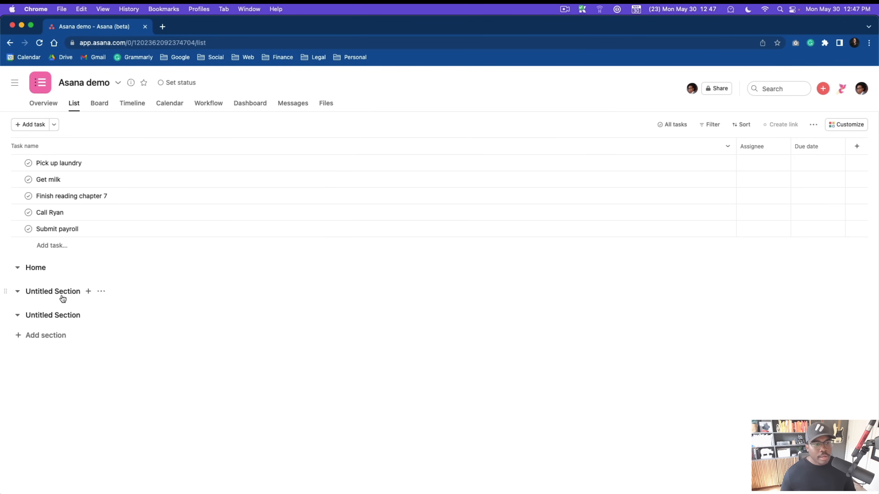
pyautogui.doubleClick(62, 294)
pyautogui.tripleClick(62, 295)
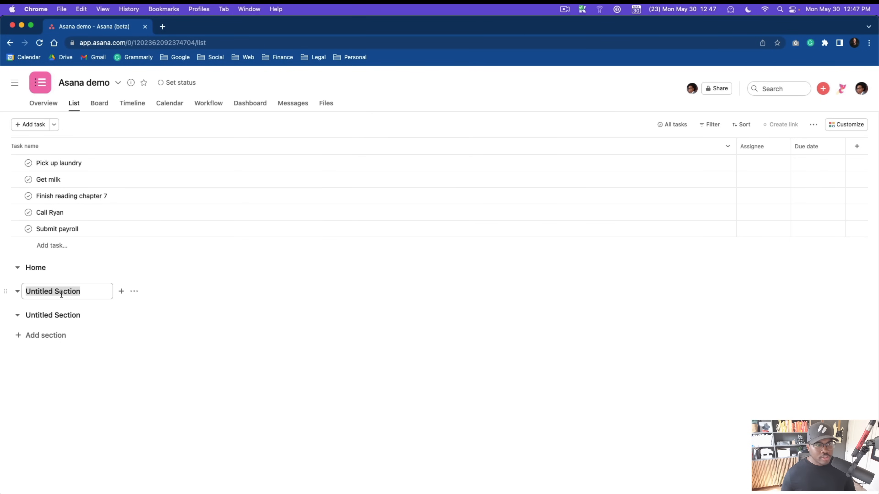
pyautogui.write('Work')
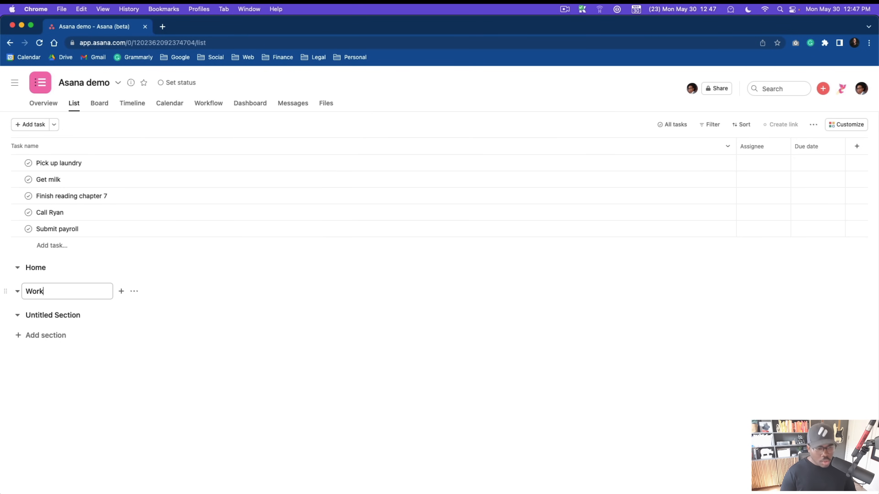
# Rename the remaining untitled section School.
pyautogui.click(53, 315)
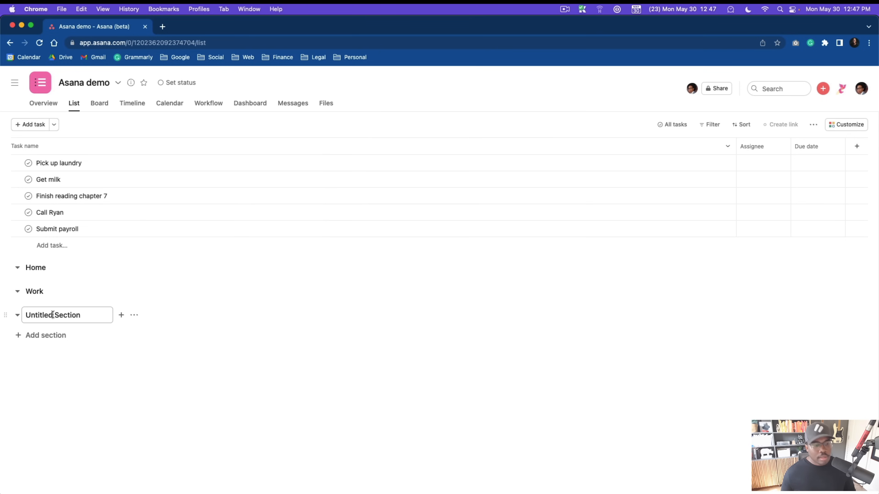
pyautogui.tripleClick(53, 315)
pyautogui.write('Schol')
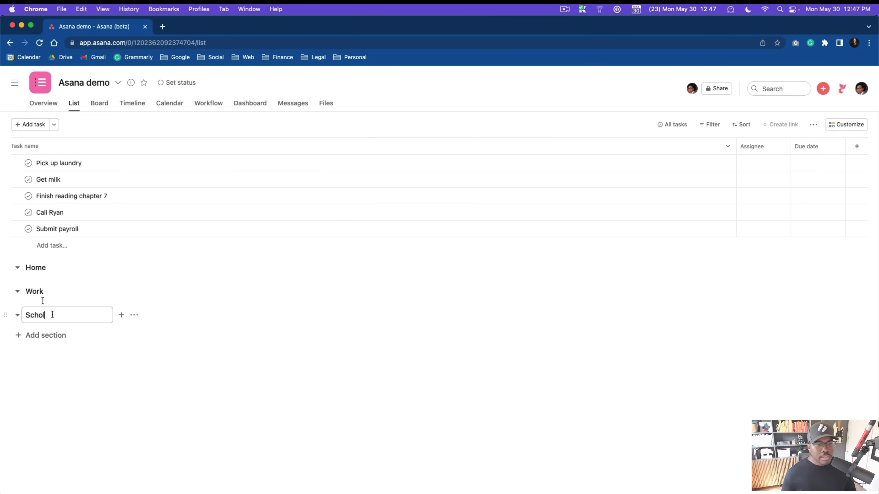
pyautogui.press('BackSpace')
pyautogui.write('ol')
pyautogui.click(71, 368)
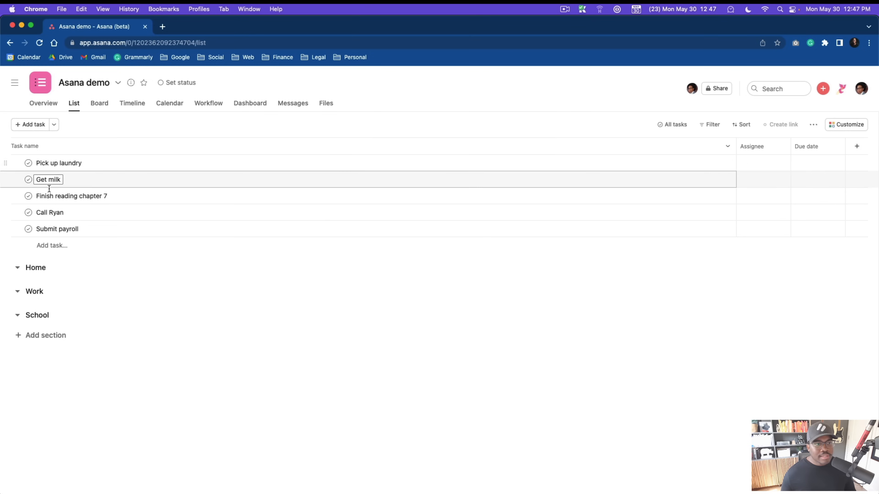
pyautogui.click(54, 229)
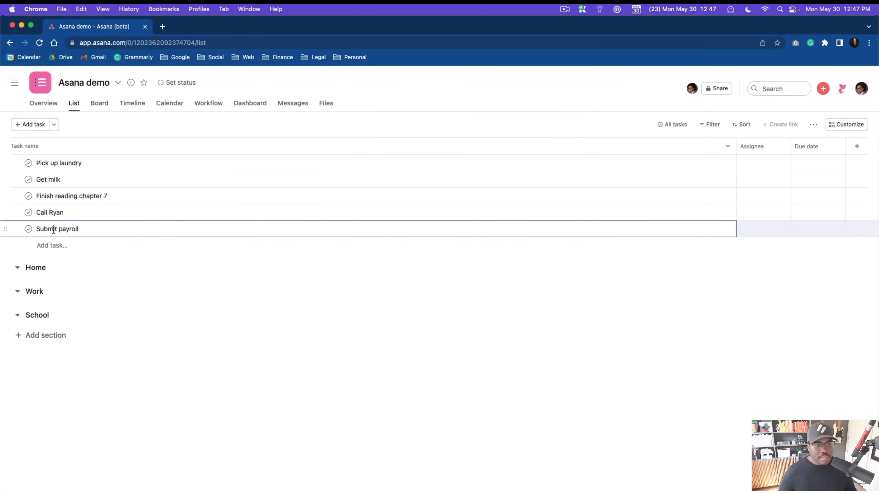
pyautogui.press('Return')
pyautogui.write('New task')
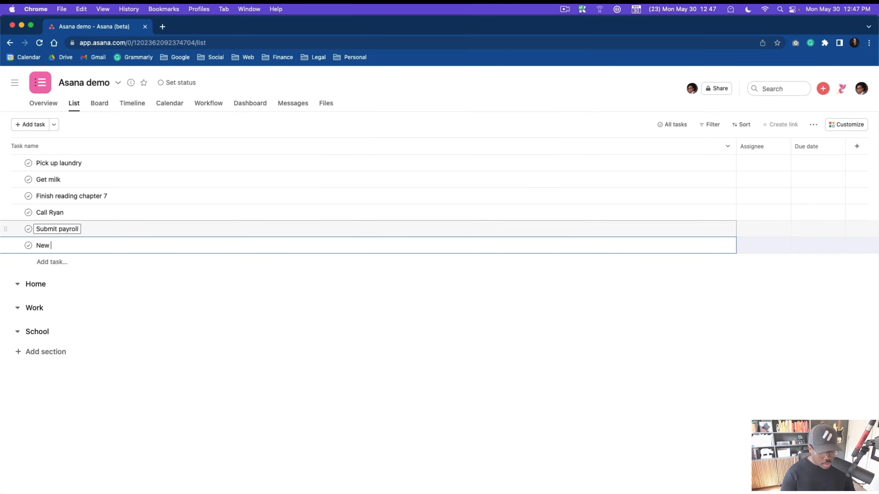
pyautogui.press('BackSpace')
pyautogui.press('BackSpace')
pyautogui.press('BackSpace')
pyautogui.press('BackSpace')
pyautogui.press('BackSpace')
pyautogui.press('BackSpace')
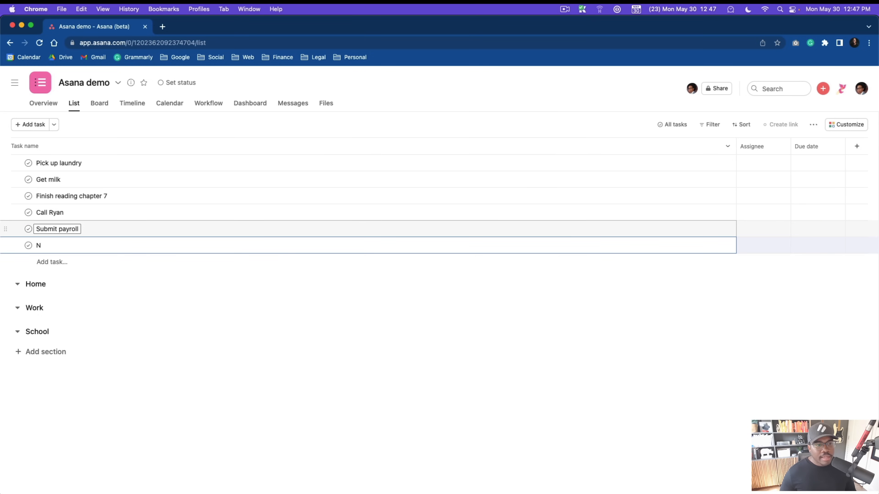
pyautogui.press('BackSpace')
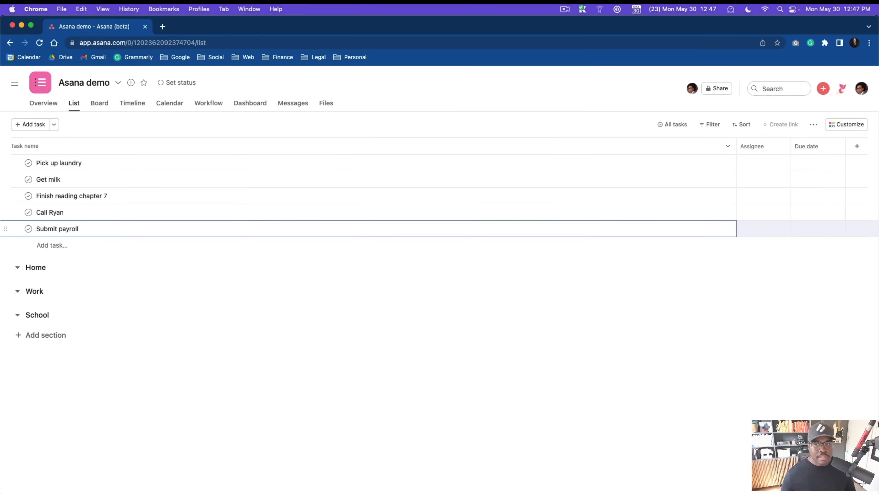
pyautogui.click(76, 246)
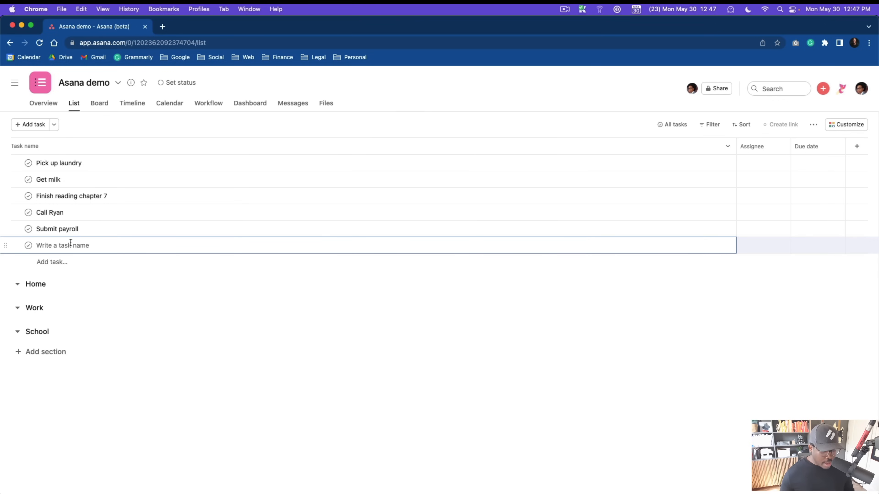
pyautogui.press('BackSpace')
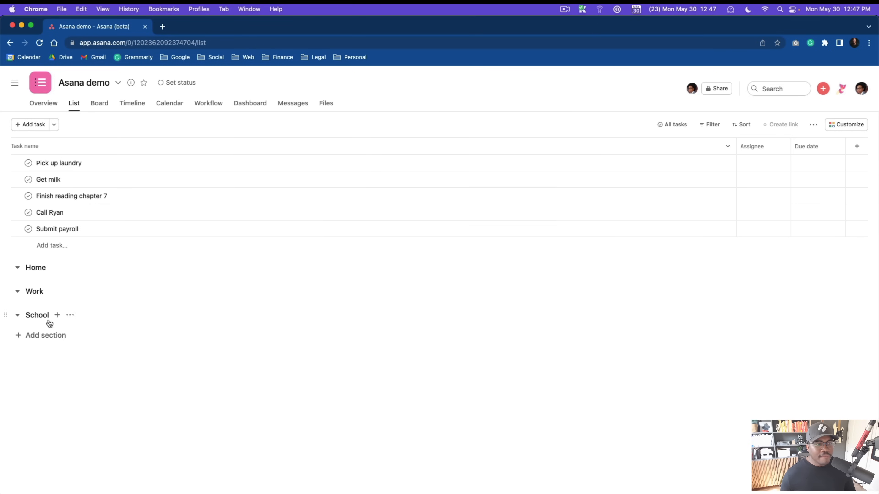
# Move the tasks Pick up laundry and Get milk together into the Home section.
pyautogui.click(56, 165)
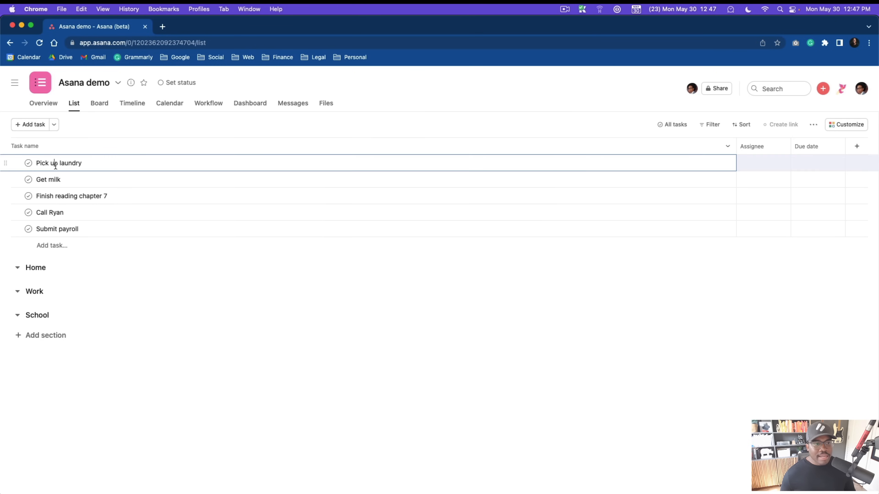
pyautogui.keyDown('shift'); pyautogui.click(48, 179); pyautogui.keyUp('shift')
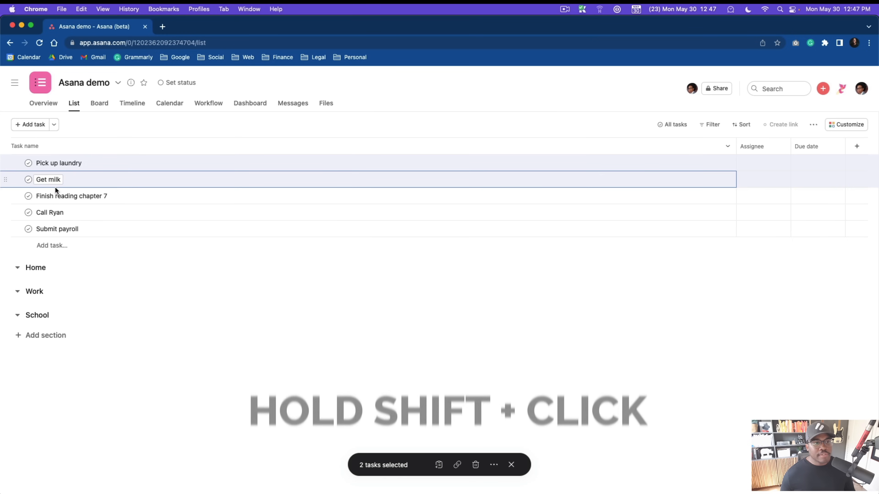
pyautogui.keyDown('shift'); pyautogui.click(49, 185); pyautogui.keyUp('shift')
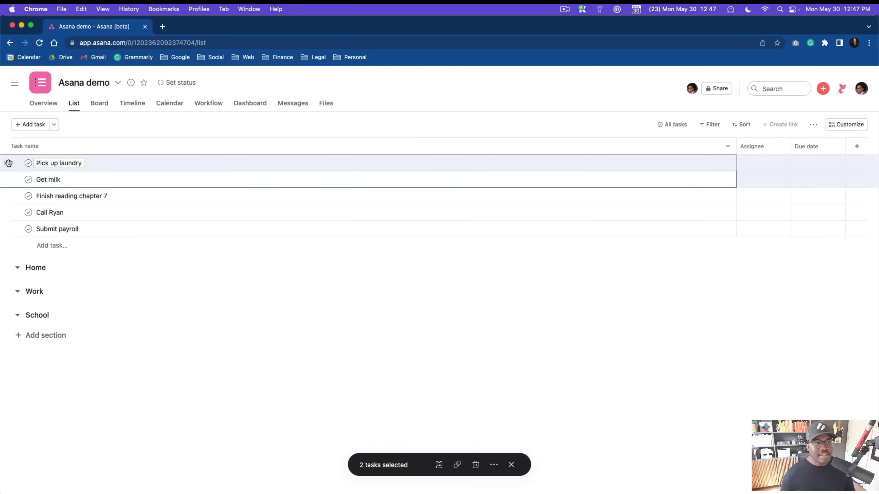
pyautogui.moveTo(8, 163); pyautogui.dragTo(46, 268)
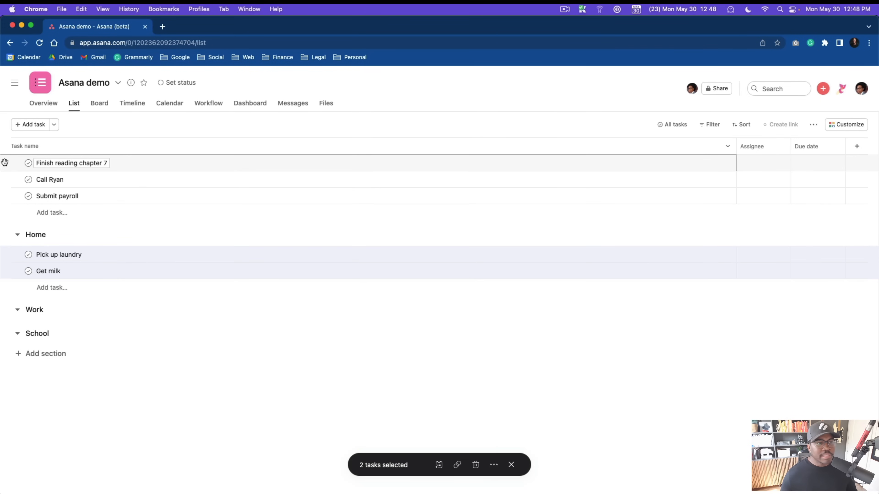
# Move Finish reading chapter 7 into the School section, and the call task and Submit payroll into the Work section.
pyautogui.moveTo(6, 163); pyautogui.dragTo(42, 332)
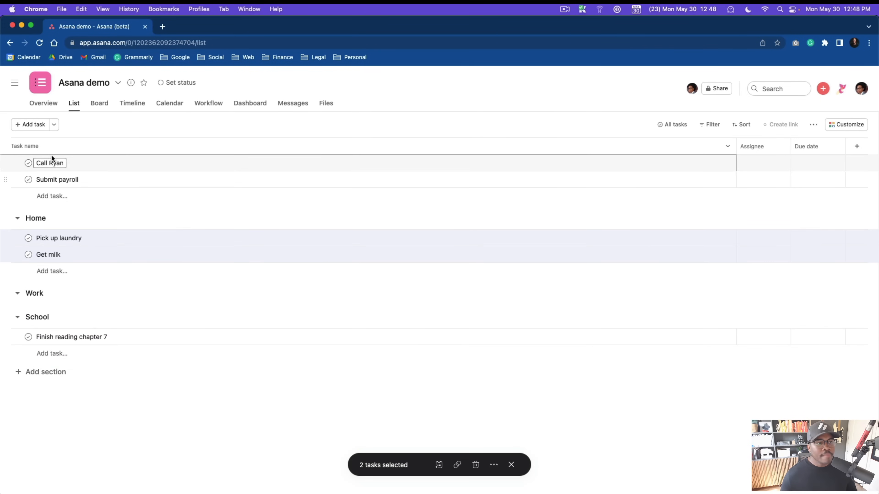
pyautogui.click(52, 163)
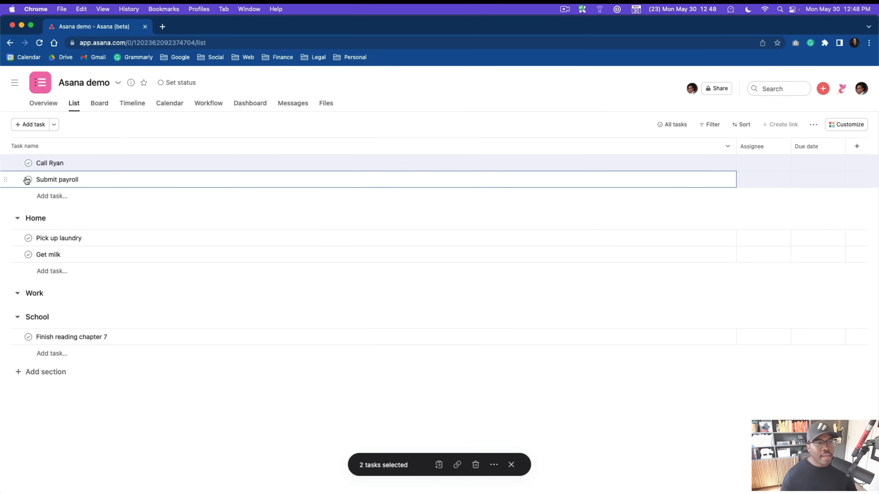
pyautogui.moveTo(6, 163); pyautogui.dragTo(40, 297)
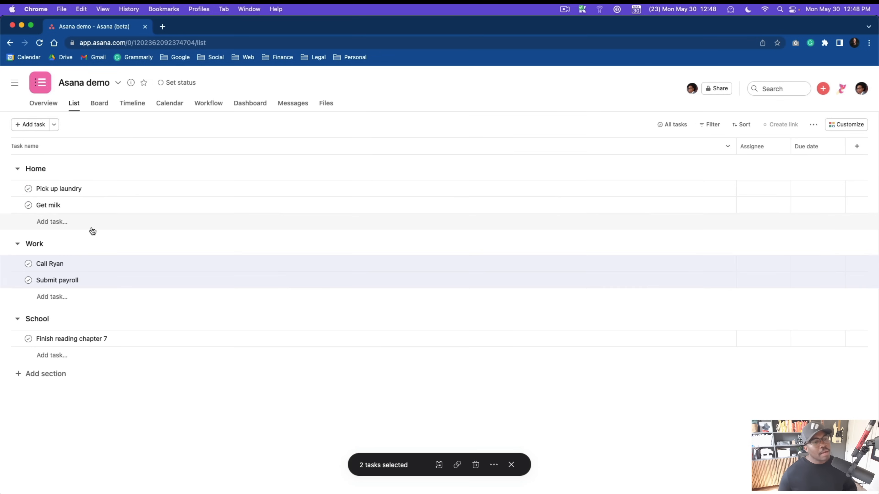
# Show the project as a board and delete the empty Untitled section column.
pyautogui.click(99, 106)
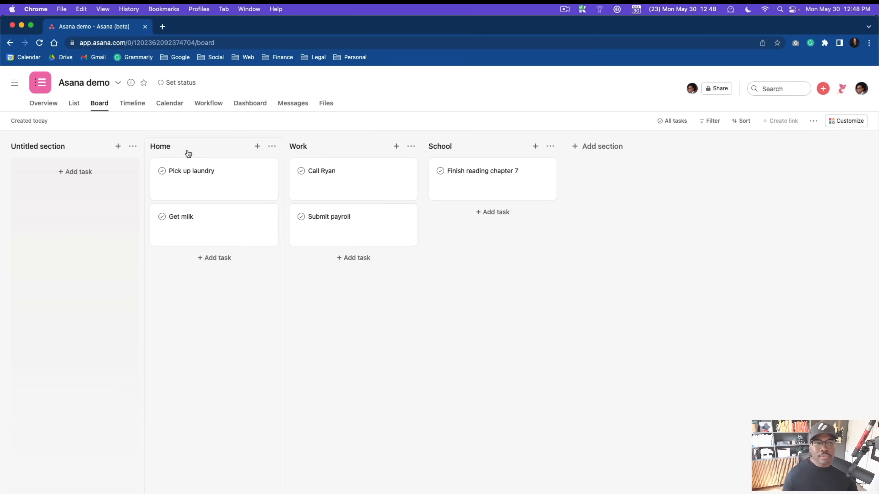
pyautogui.click(133, 149)
pyautogui.click(150, 211)
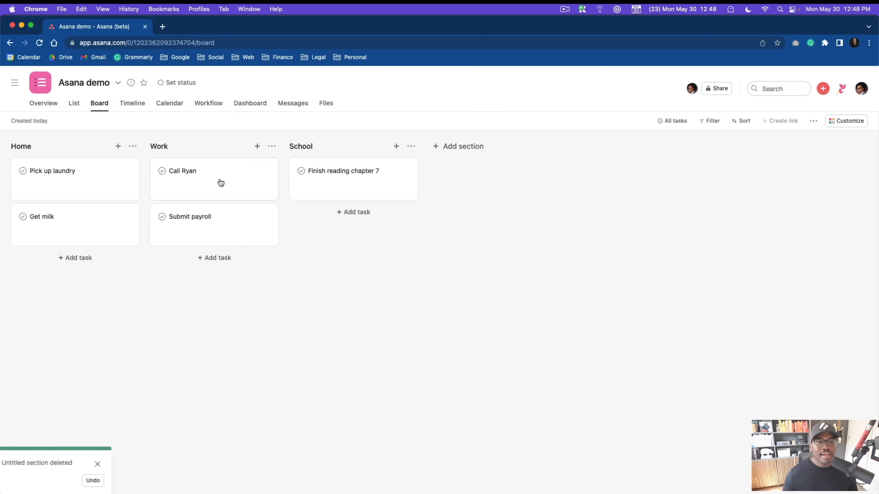
# View the project's tasks on the timeline and then in the calendar.
pyautogui.click(138, 108)
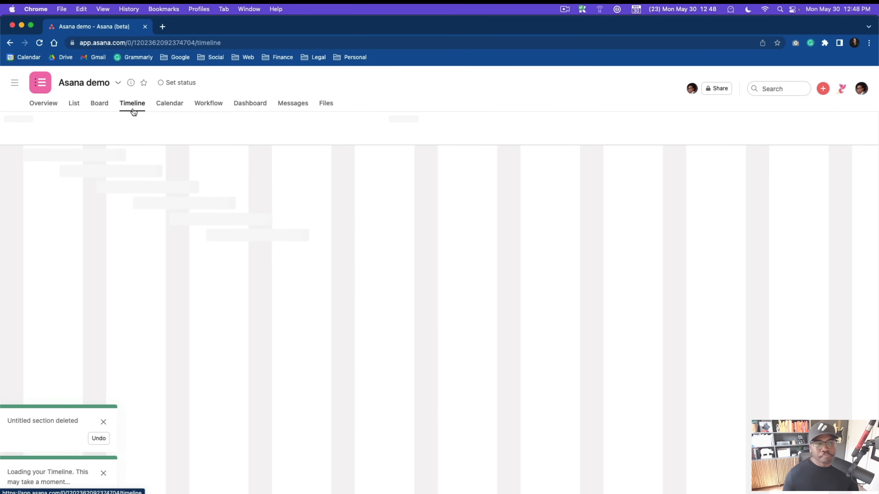
pyautogui.click(100, 106)
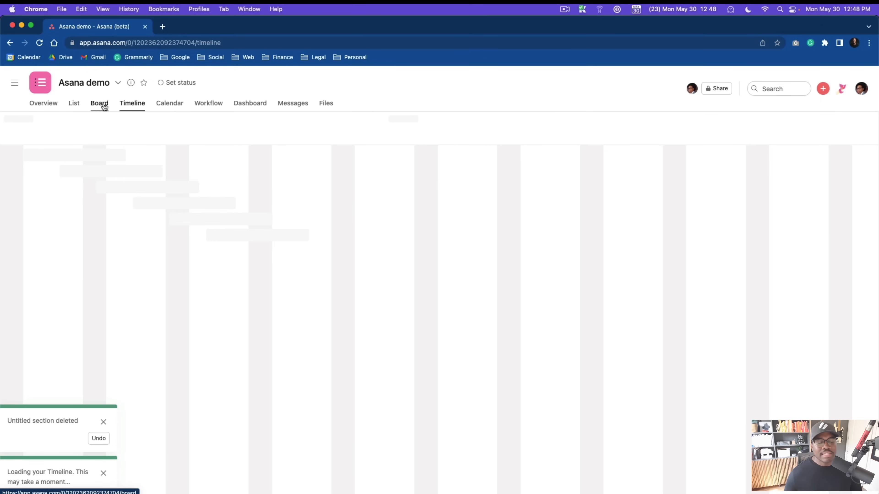
pyautogui.click(138, 105)
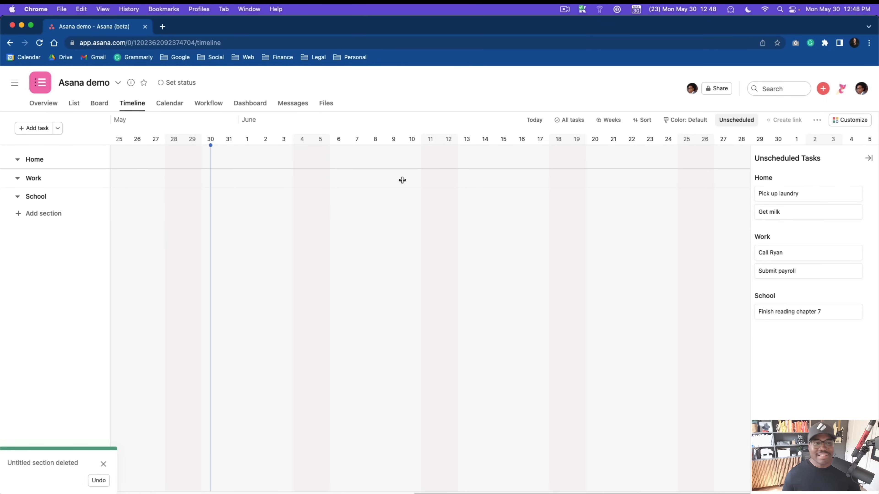
pyautogui.click(165, 105)
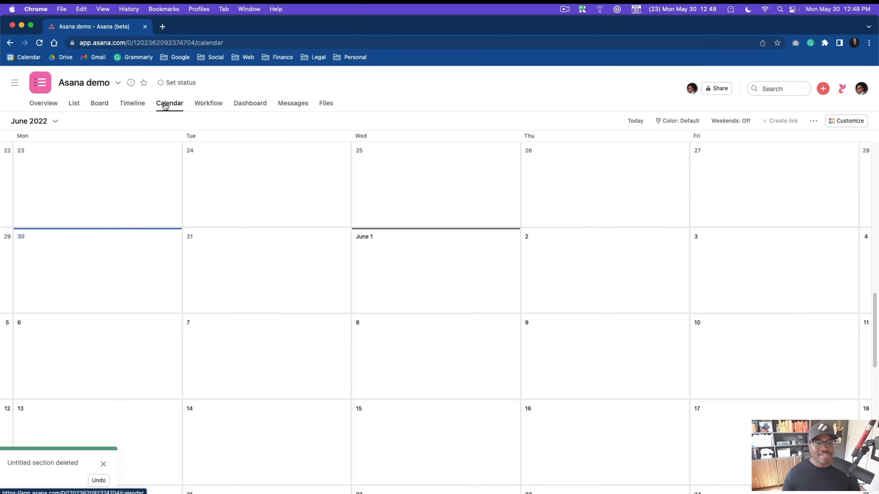
# Compare the project's timeline, list and board views, and save the board layout as the project's default.
pyautogui.click(136, 105)
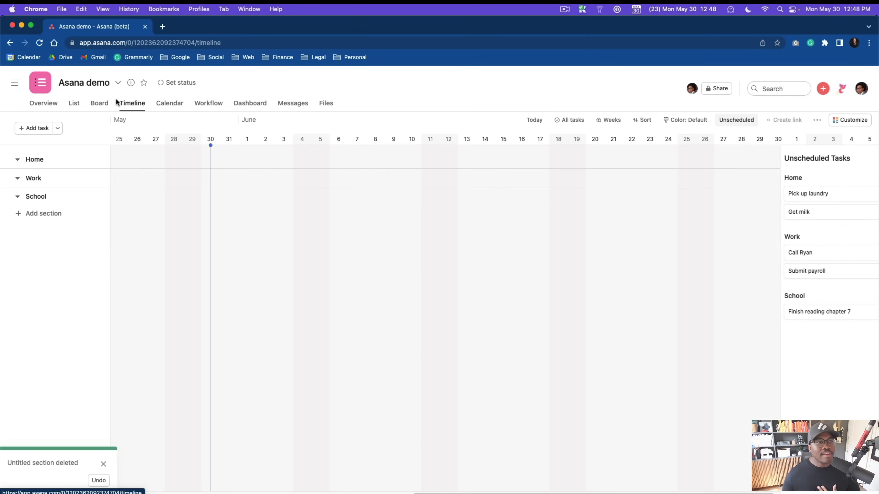
pyautogui.click(93, 108)
pyautogui.click(75, 106)
pyautogui.click(100, 106)
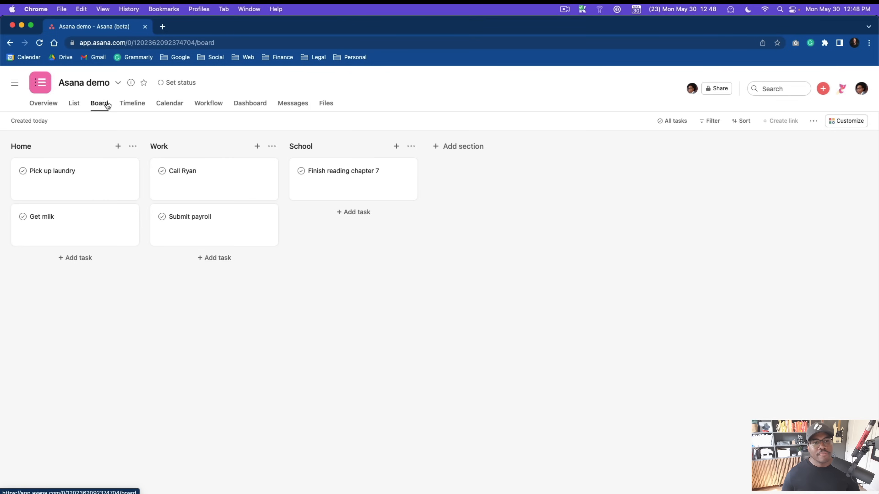
pyautogui.click(78, 109)
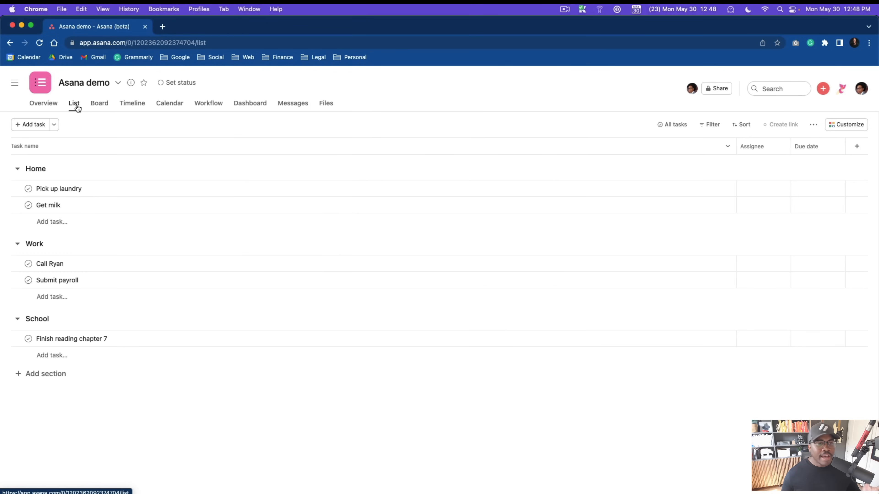
pyautogui.click(105, 107)
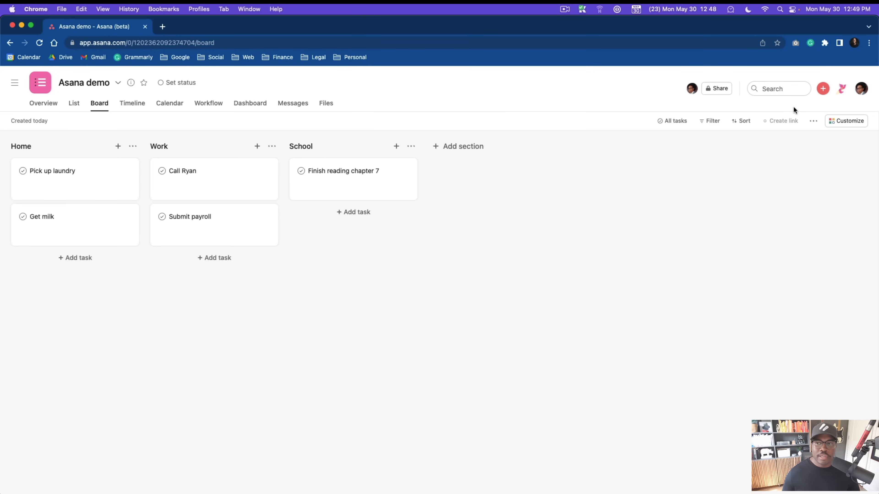
pyautogui.click(813, 121)
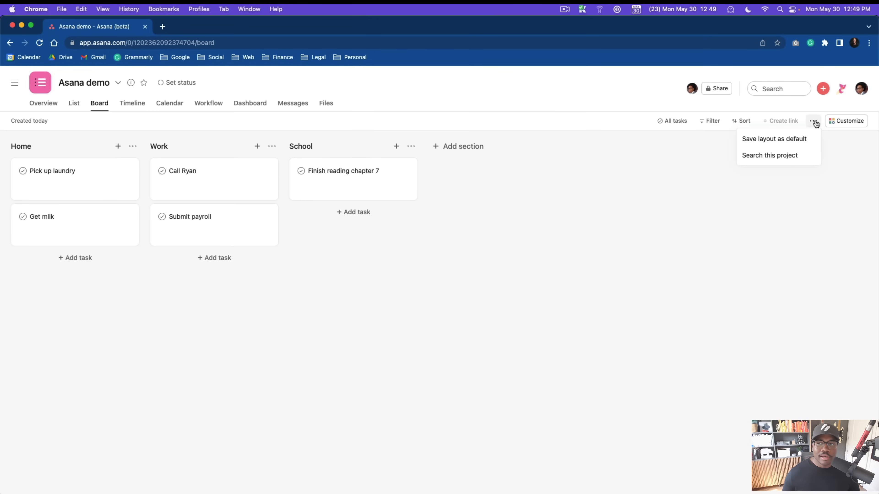
pyautogui.click(793, 140)
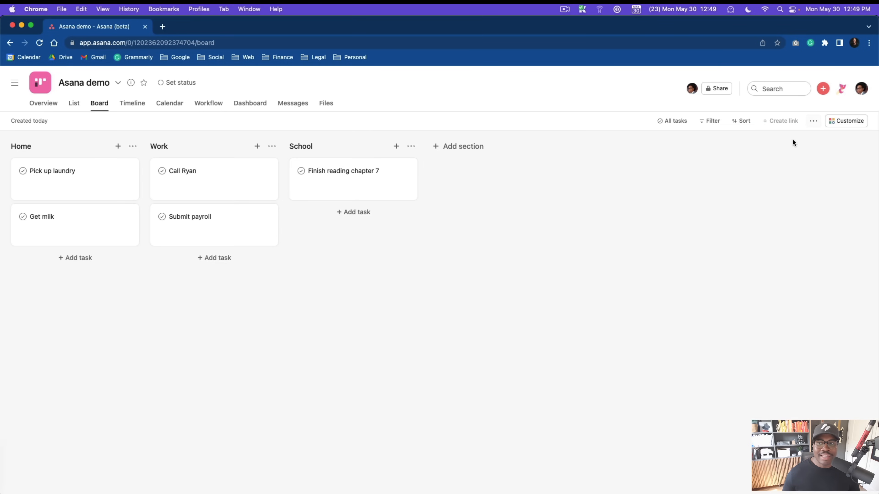
# Leave the board for the calendar and timeline views, and open the Company Wide Goals and Milestones project.
pyautogui.click(170, 104)
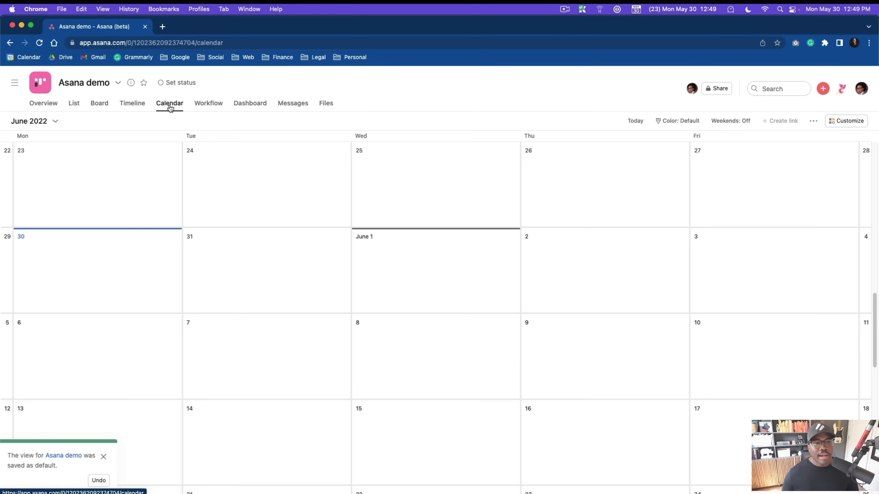
pyautogui.click(39, 45)
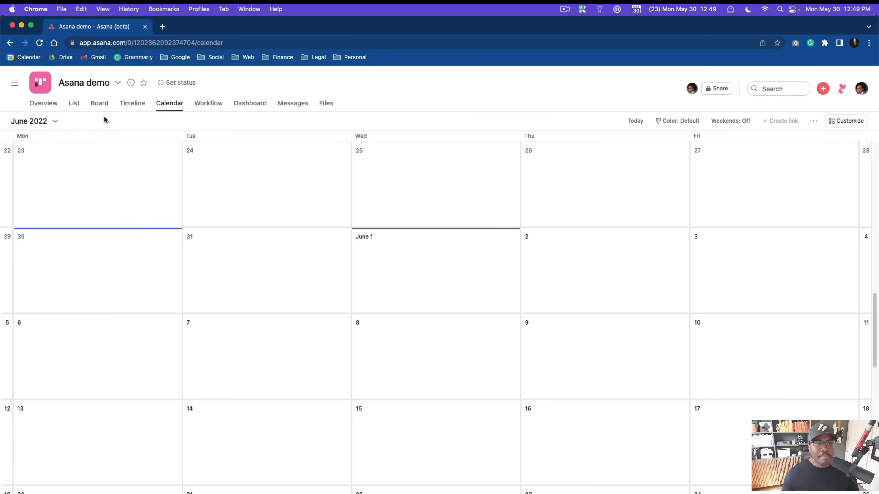
pyautogui.click(136, 106)
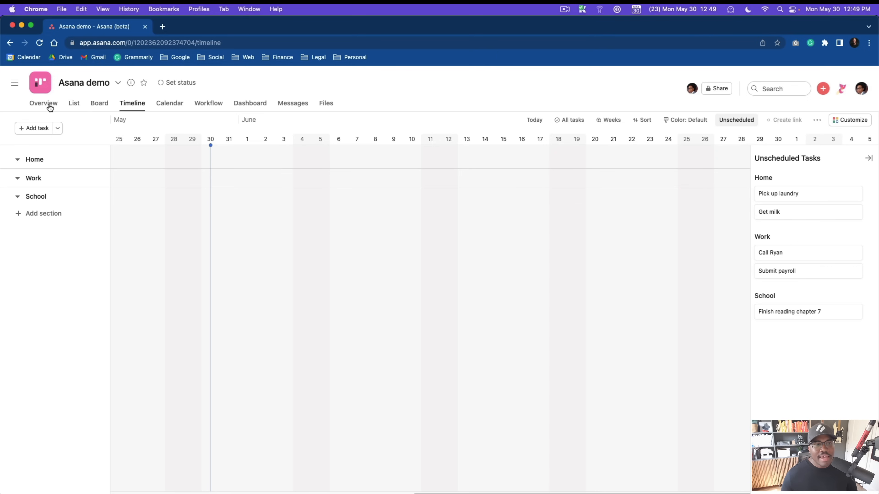
pyautogui.click(14, 85)
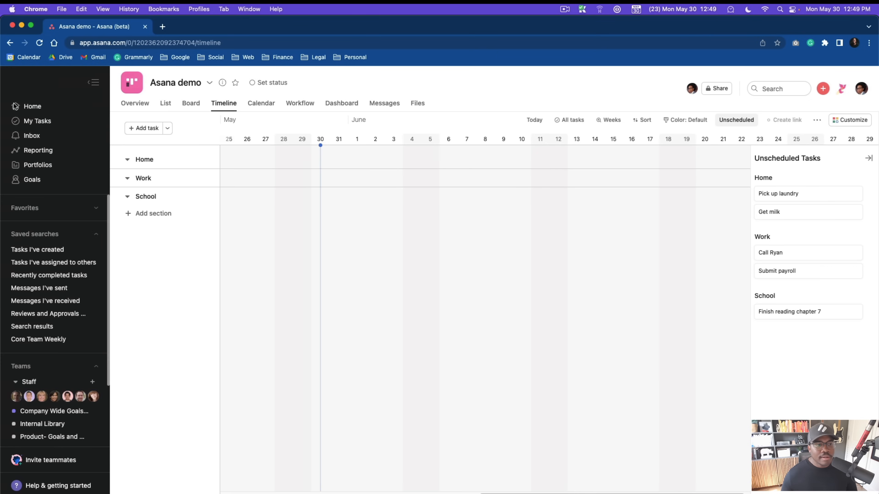
pyautogui.click(48, 414)
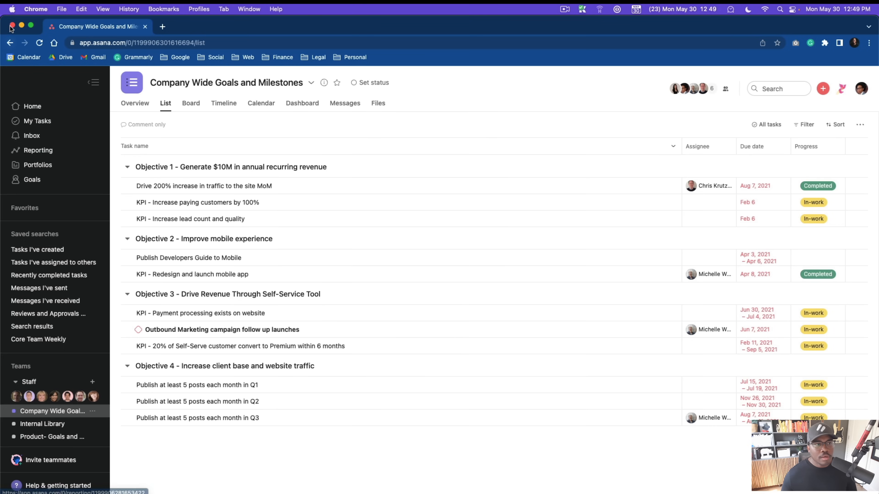
# Search for "Asana demo", open the private project with that name, and hide the sidebar.
pyautogui.click(775, 89)
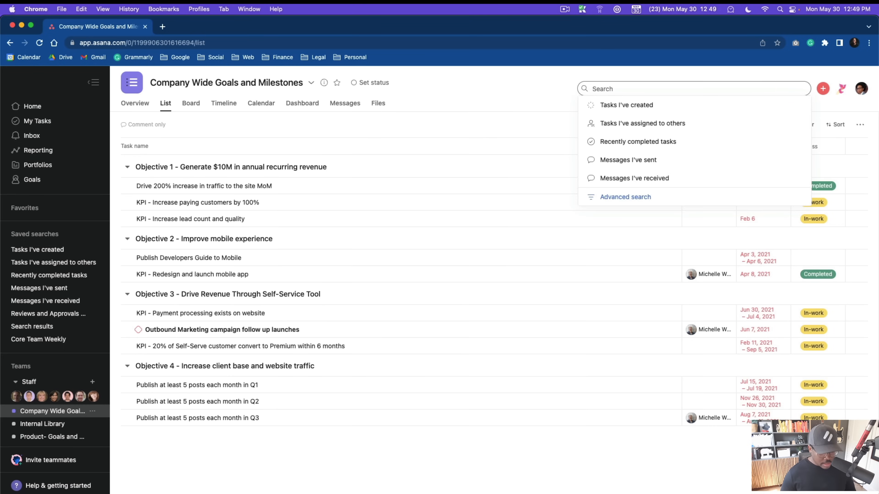
pyautogui.write('Asana demo')
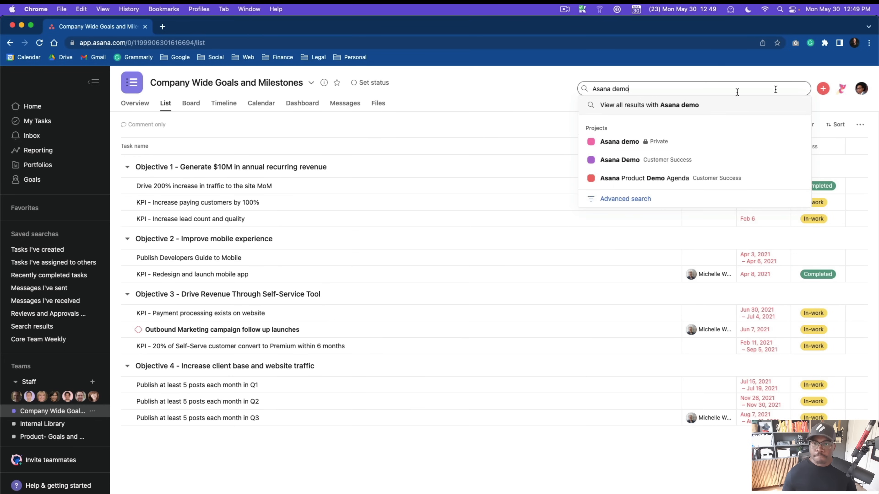
pyautogui.click(656, 142)
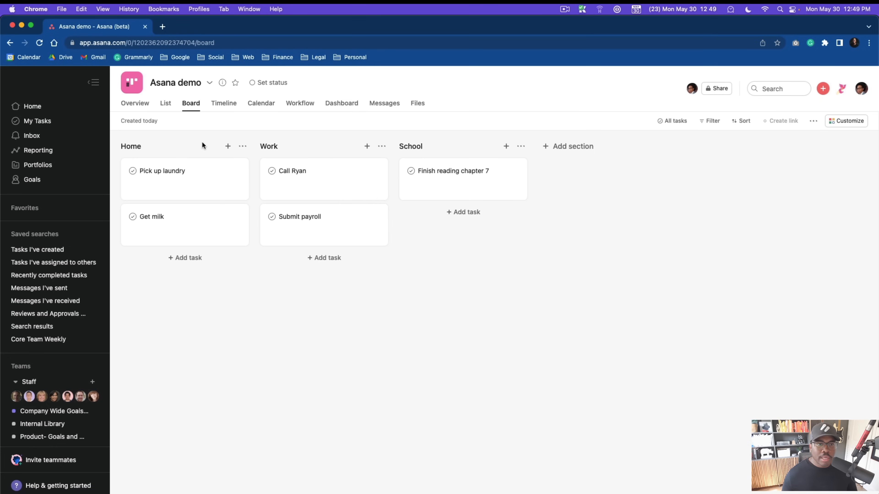
pyautogui.click(95, 82)
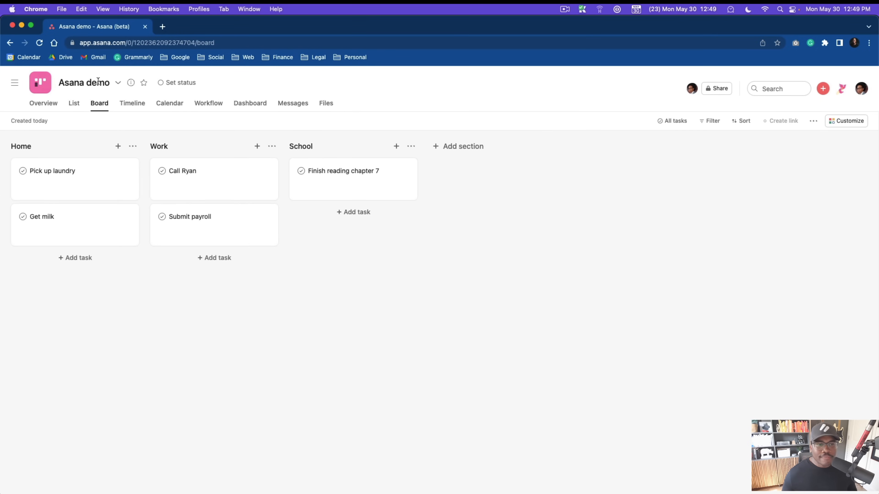
# Show the project as a list and open the details of the Pick up laundry task.
pyautogui.click(74, 104)
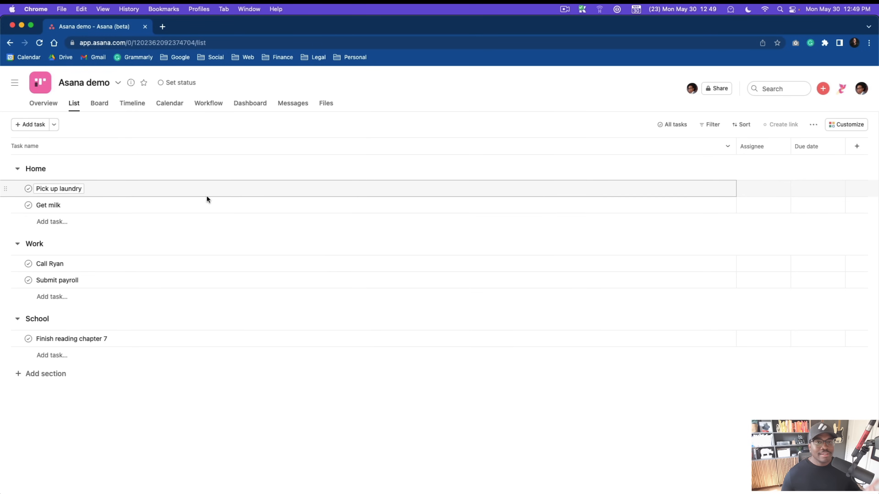
pyautogui.click(727, 189)
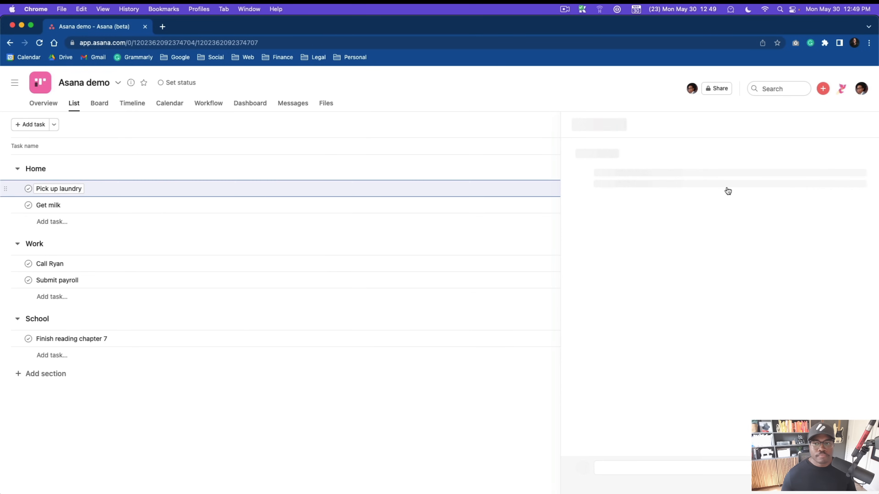
pyautogui.click(865, 126)
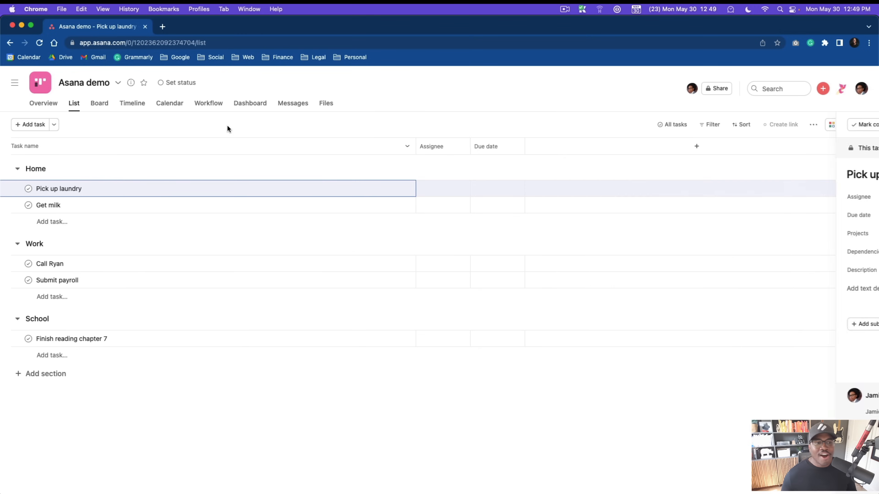
pyautogui.click(147, 192)
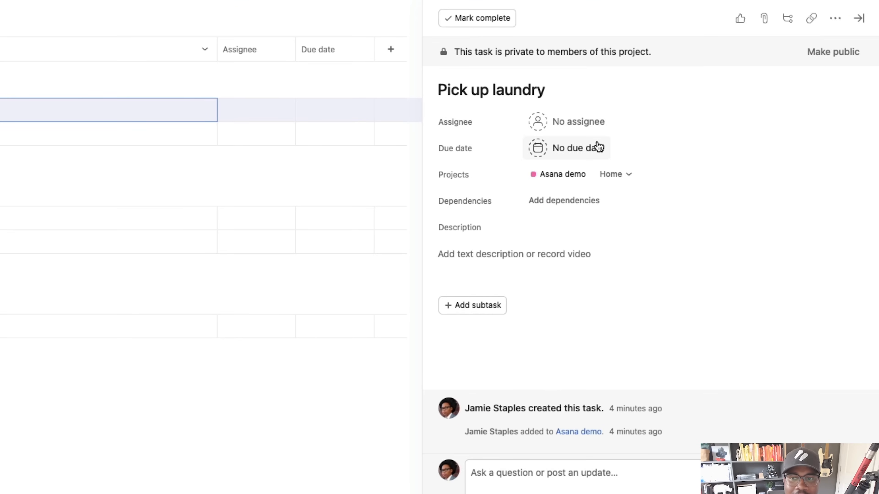
pyautogui.moveTo(562, 95); pyautogui.dragTo(416, 92)
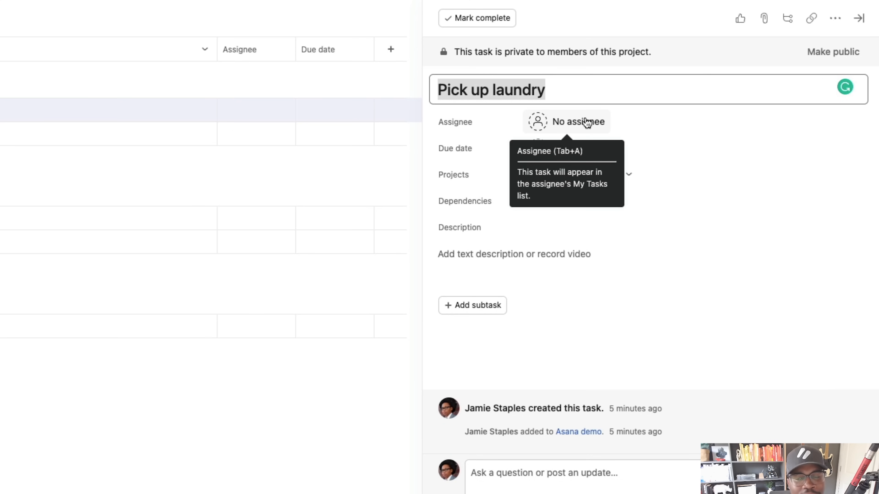
# Assign the Pick up laundry task to a teammate and remove that assignee again.
pyautogui.hotkey('Tab', 'a')
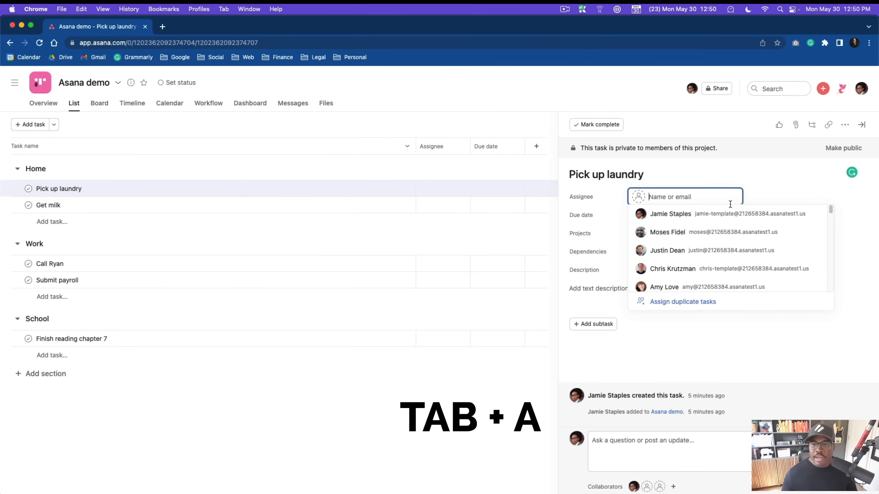
pyautogui.click(684, 237)
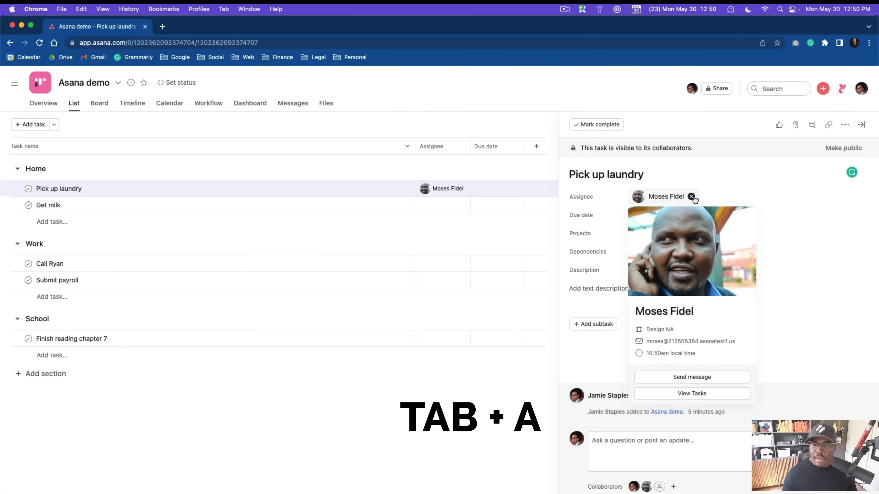
pyautogui.click(690, 196)
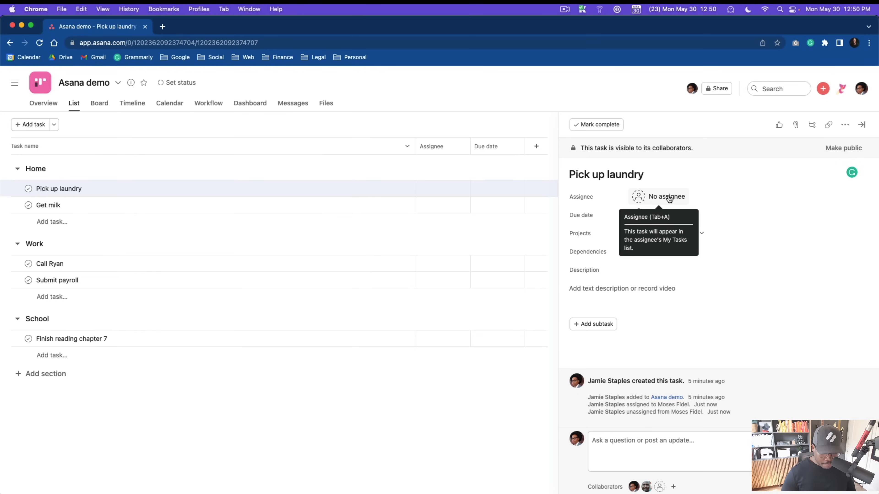
# Assign the Pick up laundry task to yourself and set its due date to today, May 30, 2022.
pyautogui.hotkey('Tab', 'm')
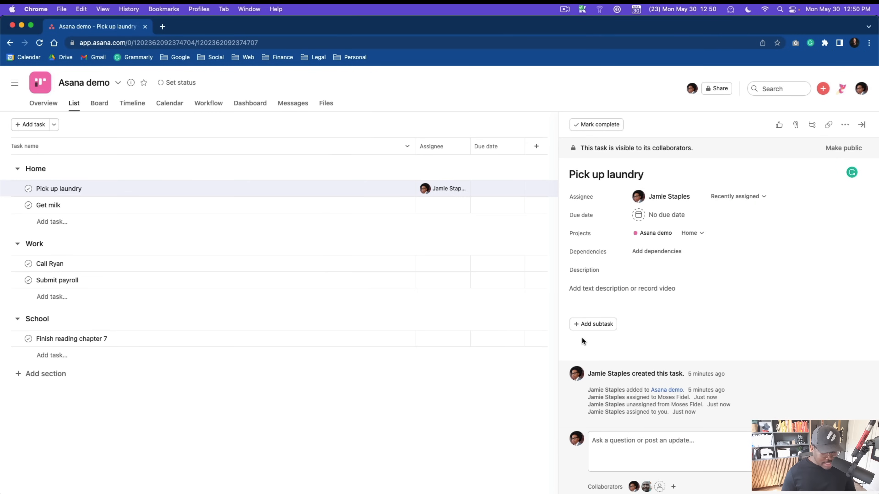
pyautogui.hotkey('Tab', 'd')
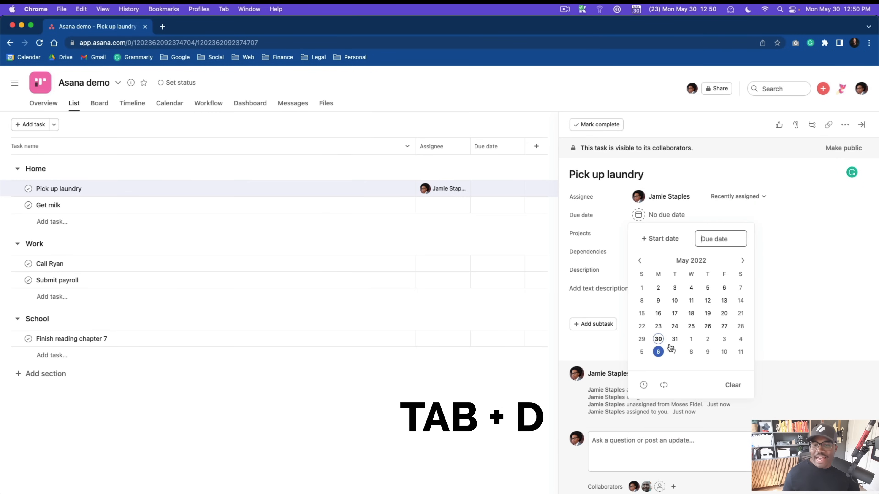
pyautogui.click(659, 341)
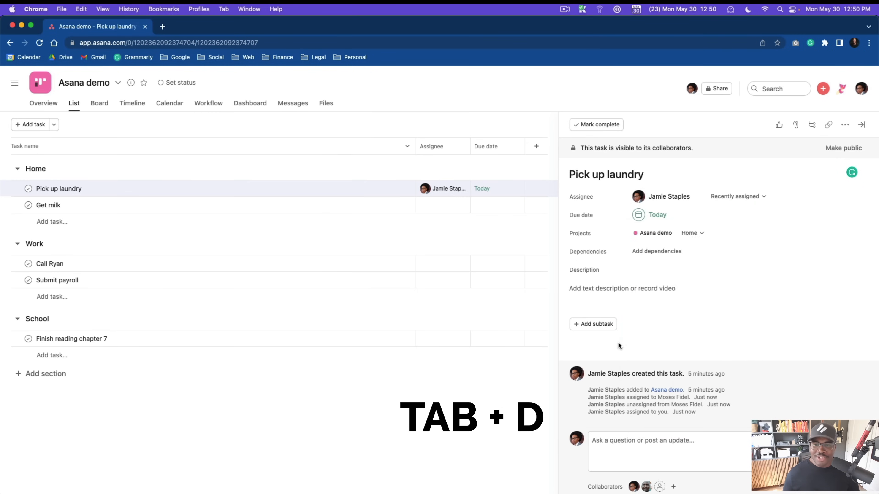
# Give the Pick up laundry task a start date of 05/01/22 and a due date of 05/31/22.
pyautogui.click(649, 216)
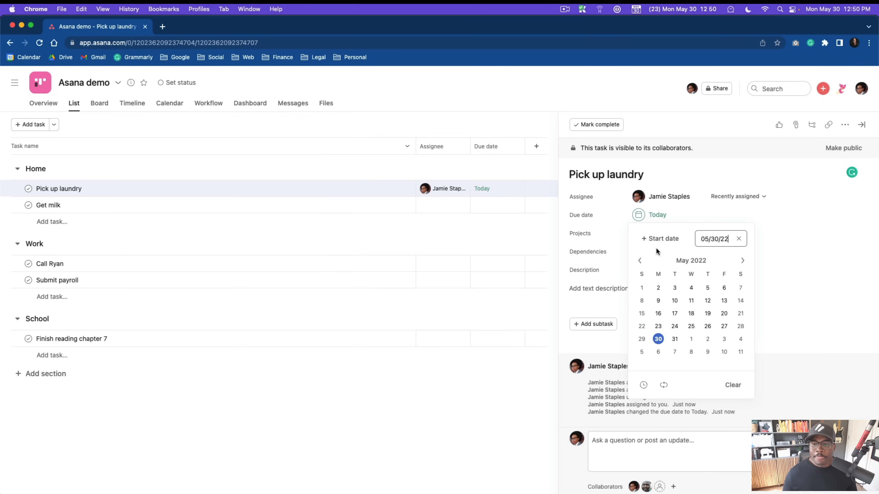
pyautogui.click(658, 238)
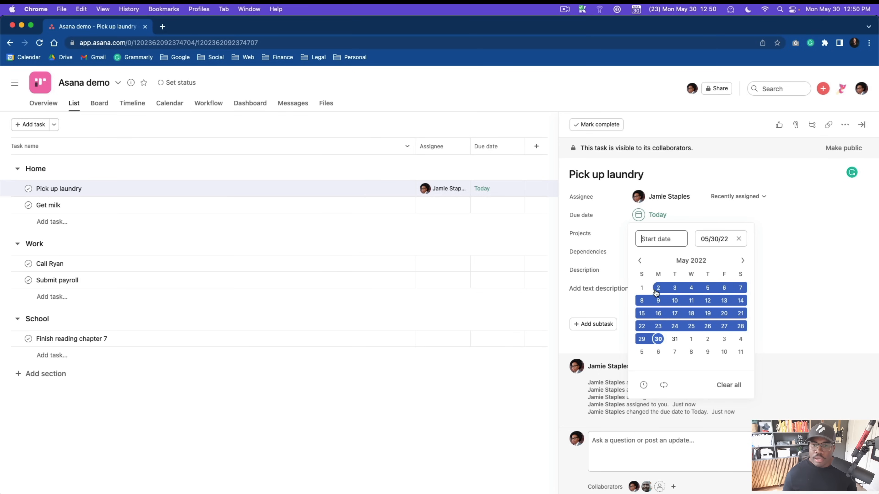
pyautogui.click(644, 287)
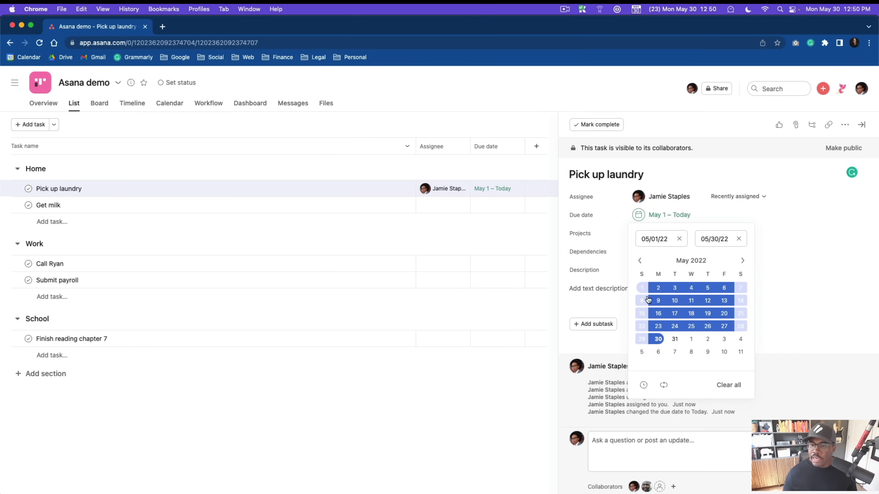
pyautogui.click(675, 339)
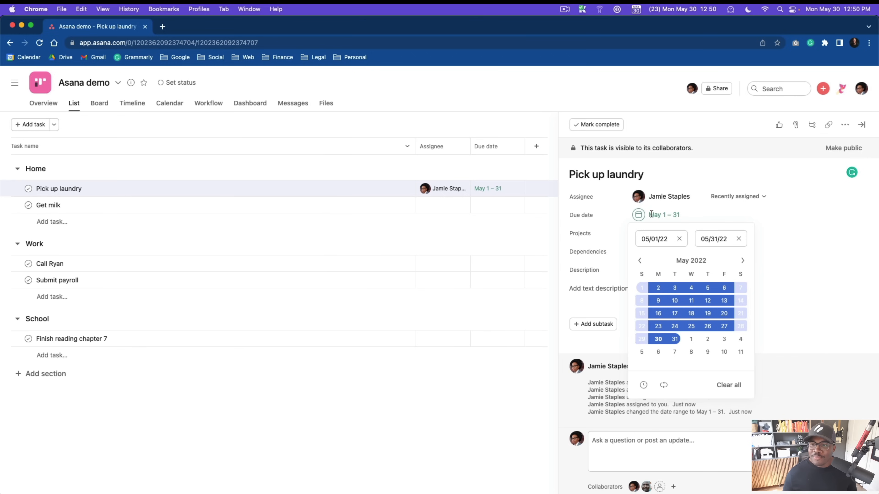
pyautogui.click(855, 302)
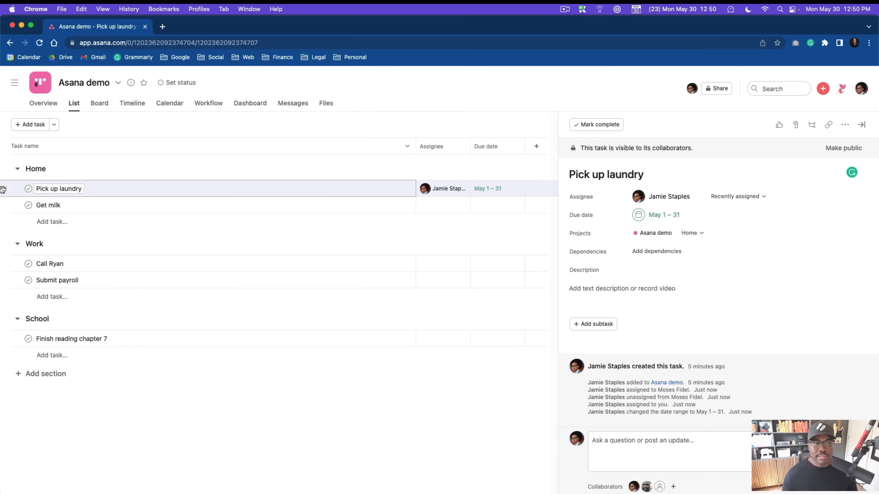
# Move the Pick up laundry task into the Work section from its details.
pyautogui.moveTo(3, 190)
pyautogui.mouseDown()
pyautogui.moveTo(10, 256)
pyautogui.moveTo(14, 190)
pyautogui.mouseUp()
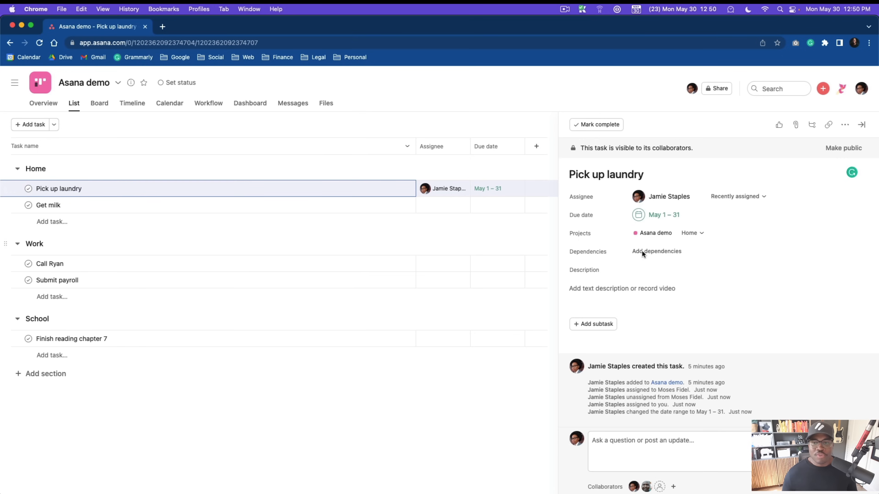
pyautogui.click(703, 234)
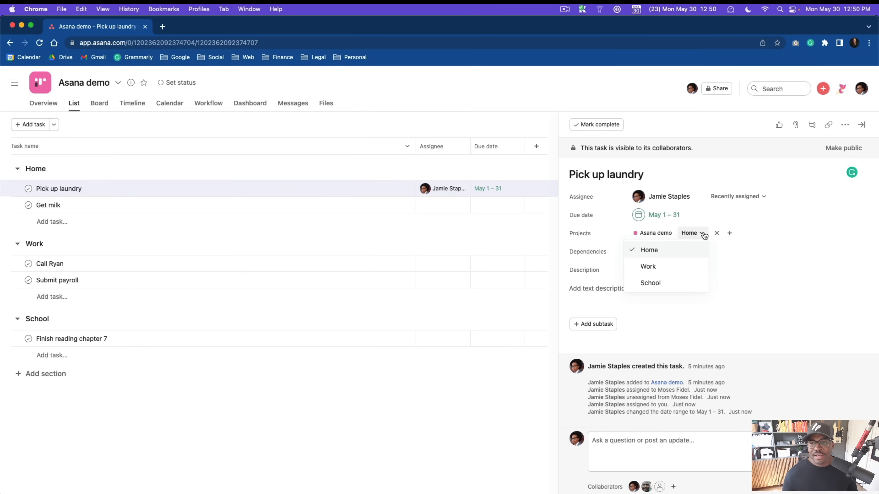
pyautogui.click(679, 267)
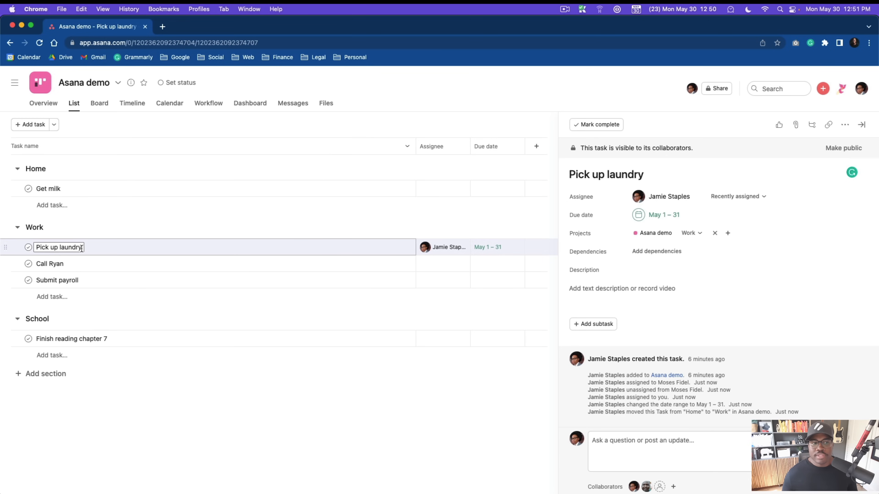
# Move the Pick up laundry task back into the Home section, and move the call task from Work to the end of Home.
pyautogui.click(688, 234)
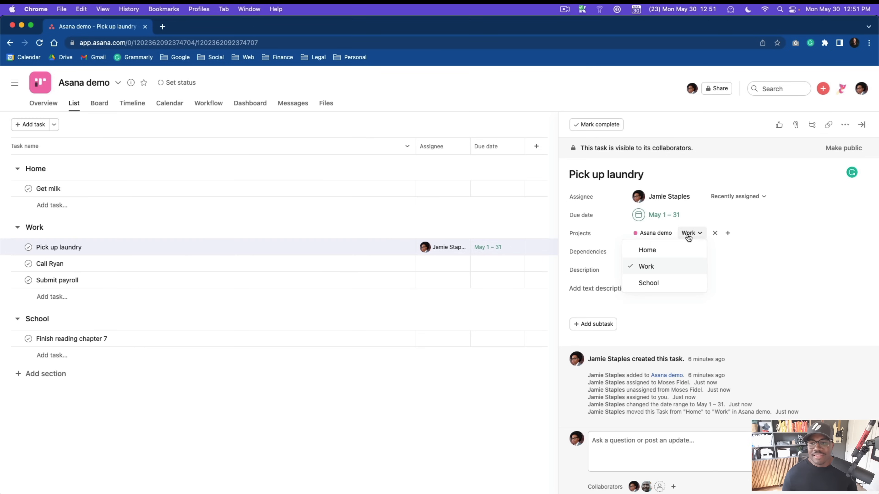
pyautogui.click(683, 250)
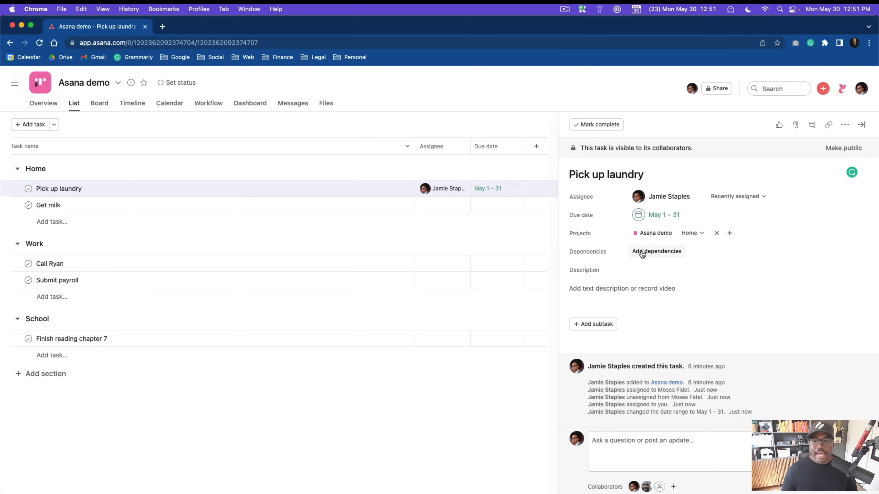
pyautogui.click(642, 253)
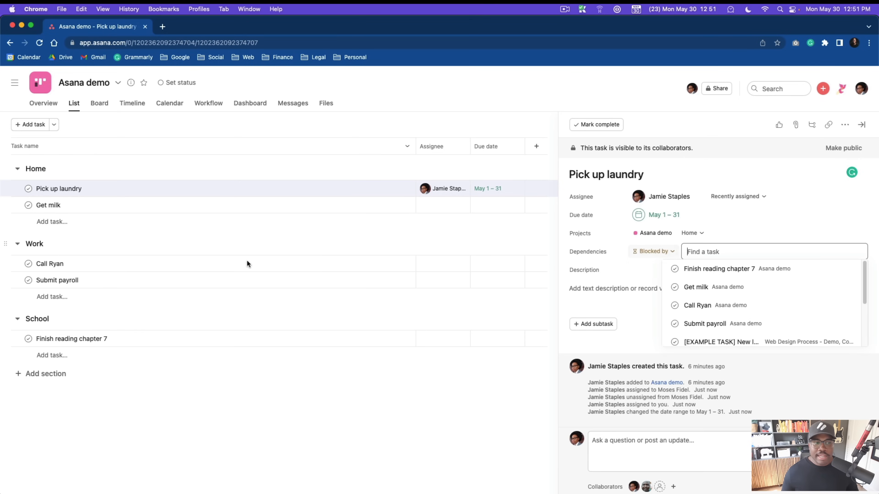
pyautogui.click(142, 270)
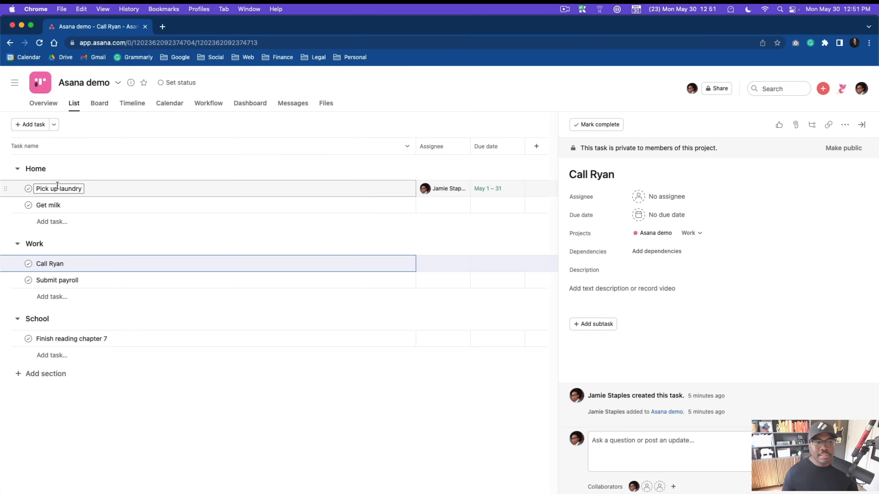
pyautogui.moveTo(82, 188); pyautogui.dragTo(36, 188)
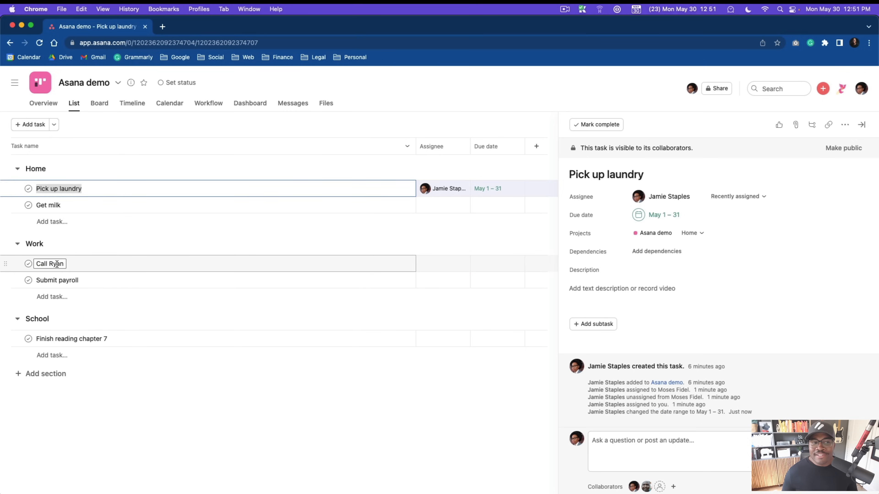
pyautogui.moveTo(6, 263); pyautogui.dragTo(35, 212)
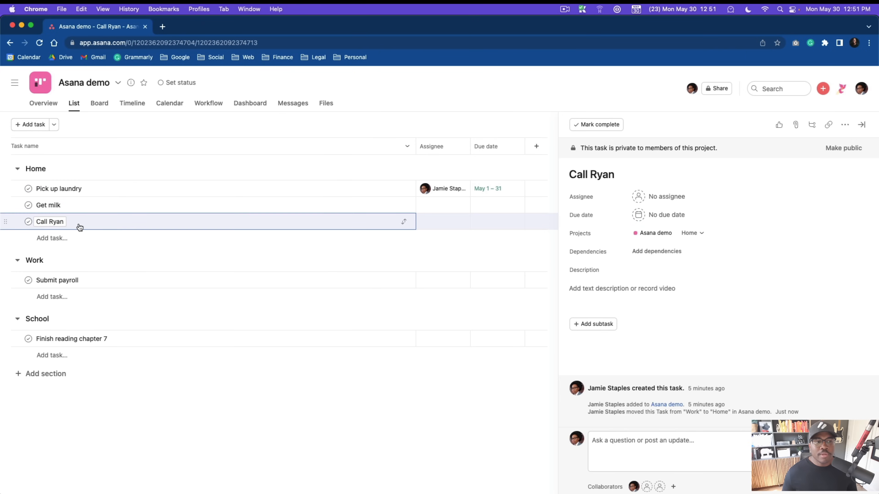
# Add a Blocked by dependency to the Pick up laundry task, with the call task as the blocker.
pyautogui.click(100, 194)
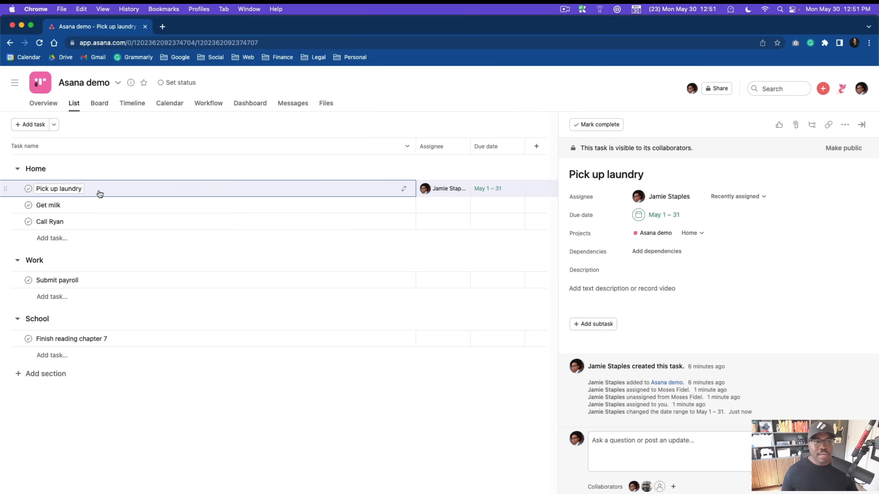
pyautogui.click(654, 252)
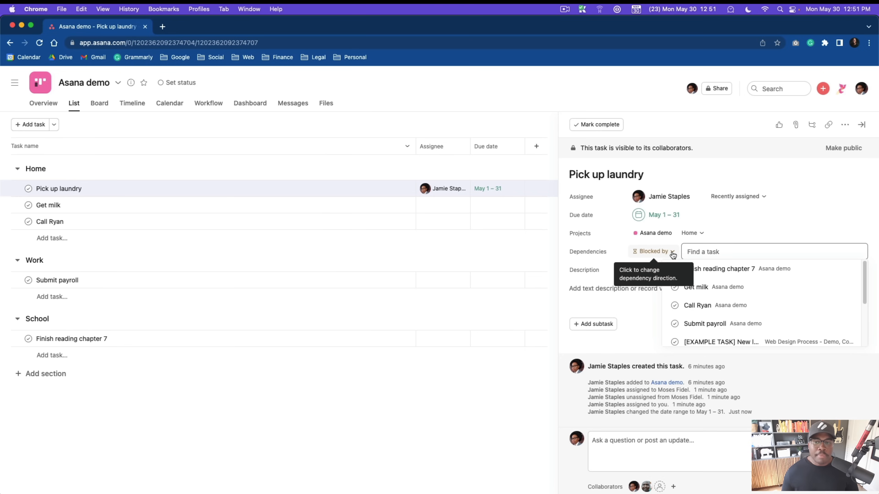
pyautogui.click(673, 255)
pyautogui.click(674, 285)
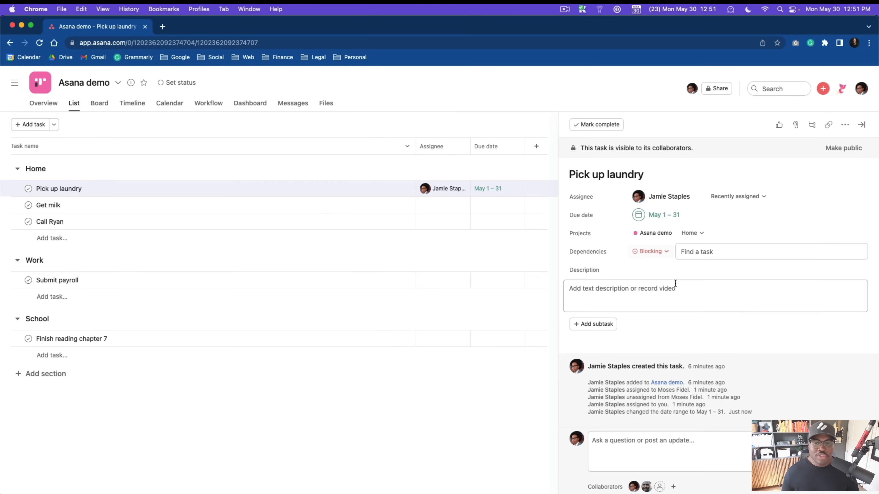
pyautogui.click(664, 253)
pyautogui.click(666, 270)
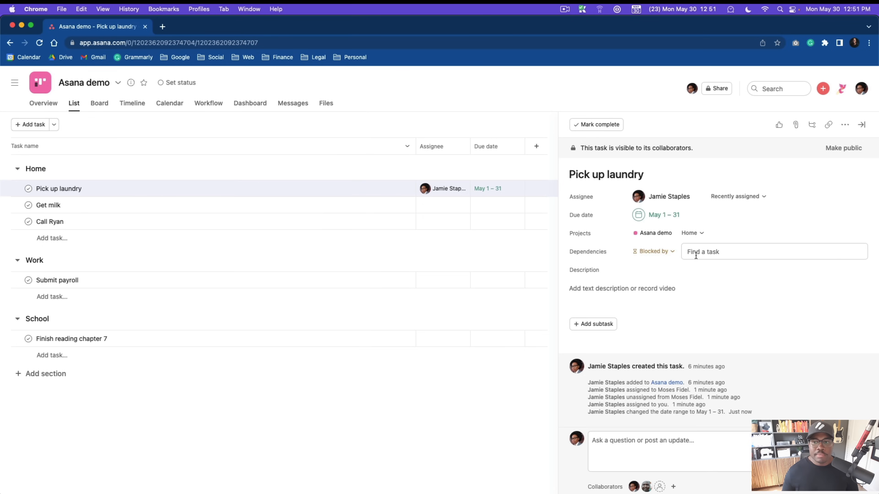
pyautogui.click(712, 252)
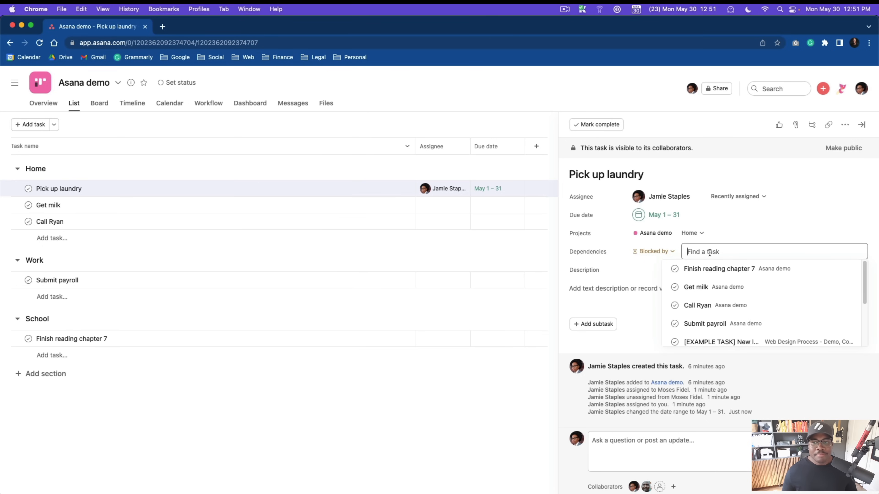
pyautogui.click(697, 307)
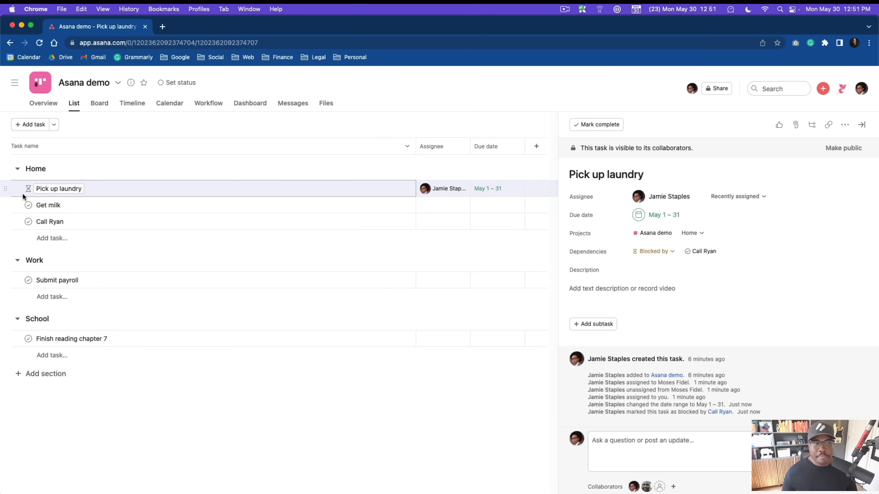
pyautogui.moveTo(27, 191)
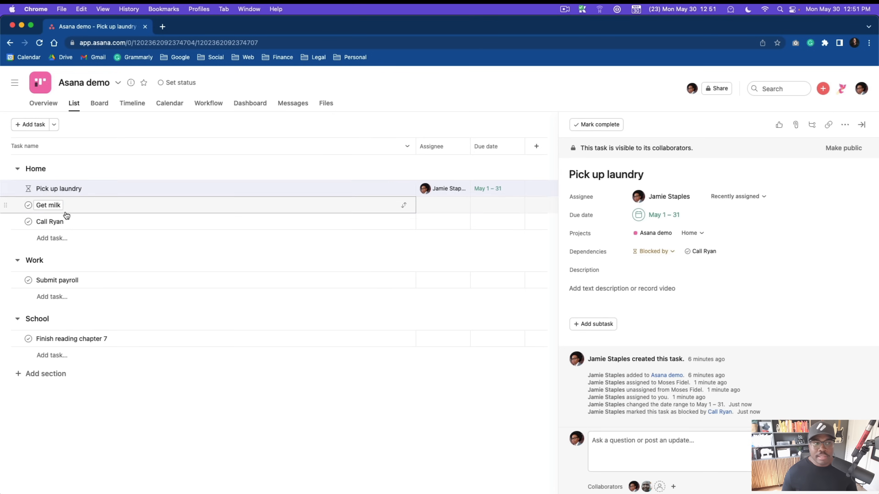
# Add a description to the call task saying the call is to make sure that the laundry is ready.
pyautogui.click(74, 223)
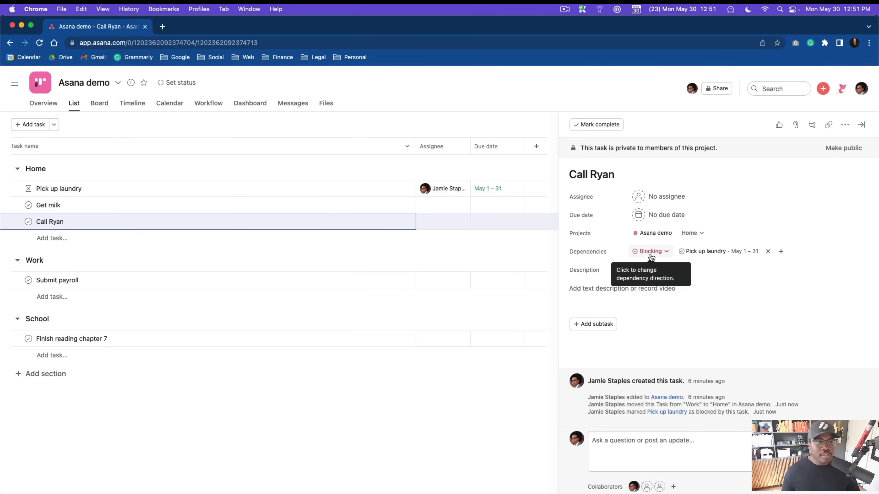
pyautogui.click(632, 290)
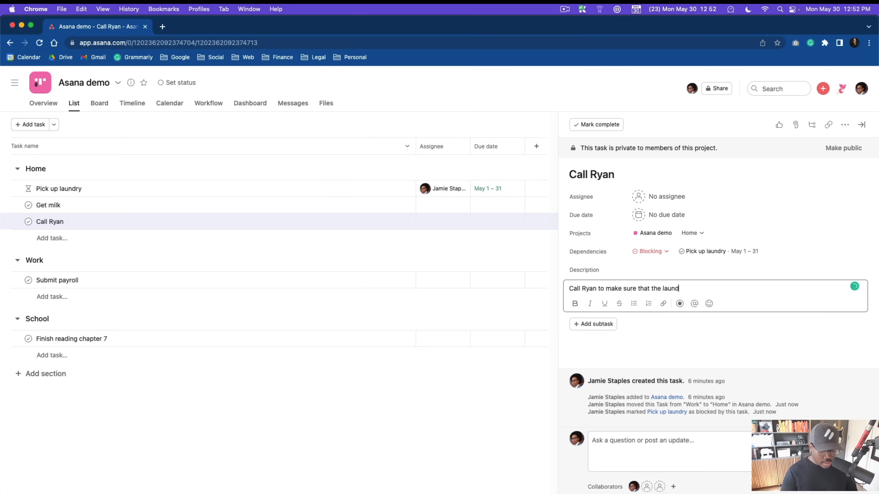
pyautogui.write('.')
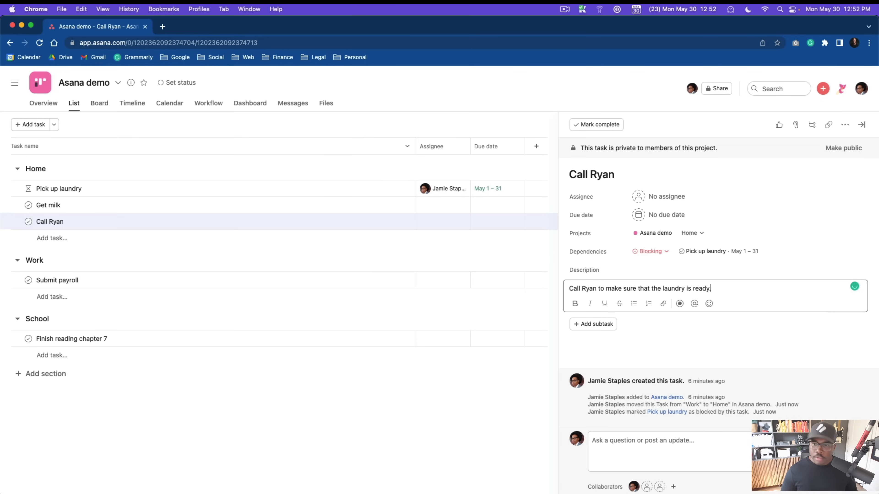
# Assign the call task to yourself and set its due date to today, May 30, 2022.
pyautogui.click(655, 197)
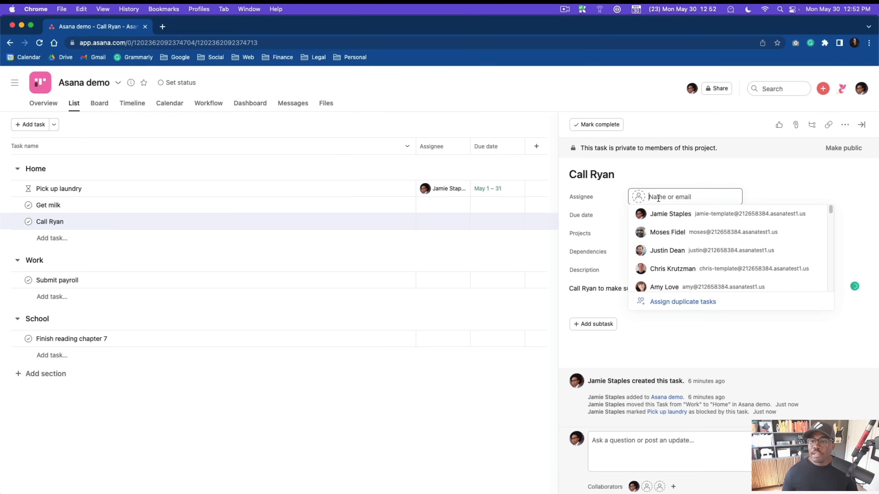
pyautogui.click(662, 213)
pyautogui.click(659, 215)
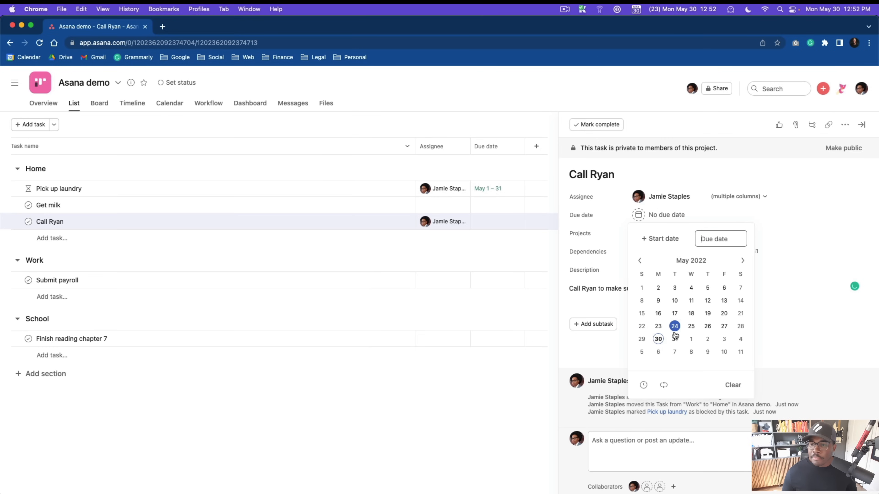
pyautogui.click(658, 339)
pyautogui.click(625, 351)
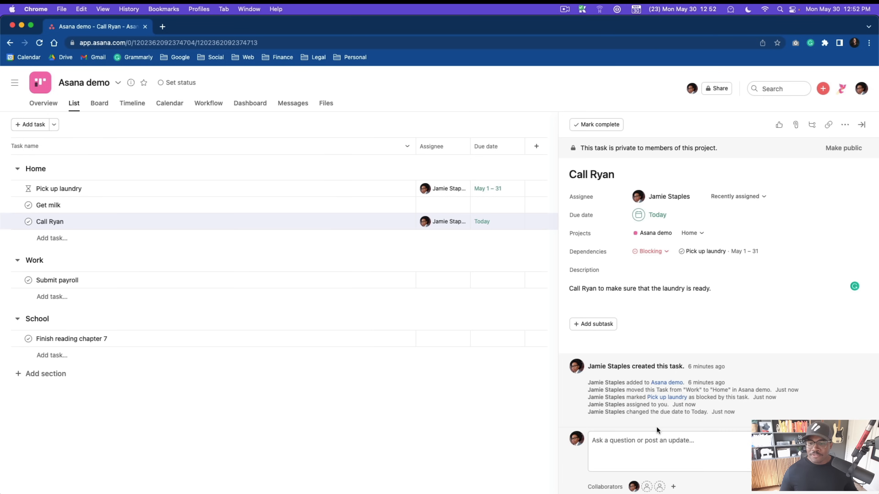
# Comment on the call task that the call was made and the laundry is ready to be picked up, and post the purple narwhal appreciation sticker.
pyautogui.click(653, 434)
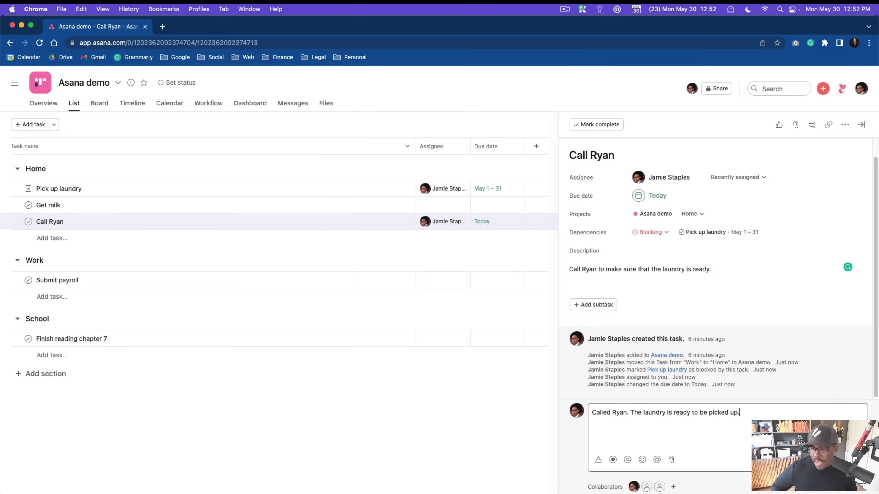
pyautogui.press('super+Return')
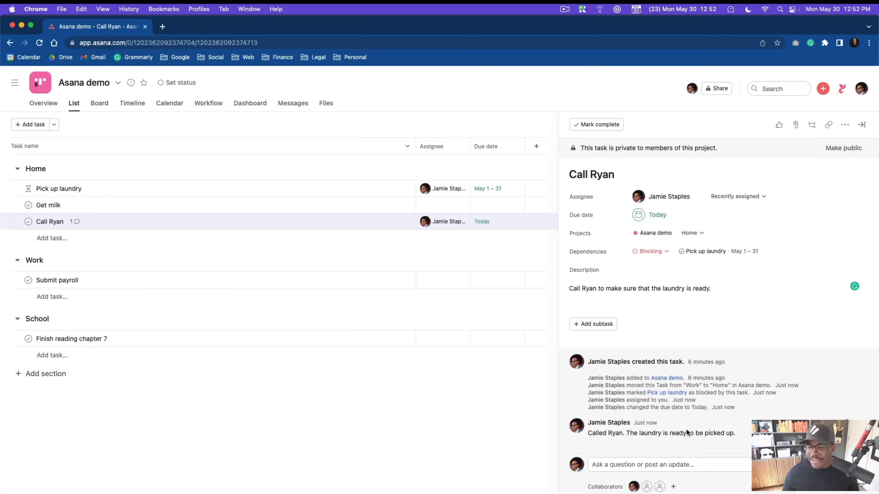
pyautogui.click(679, 466)
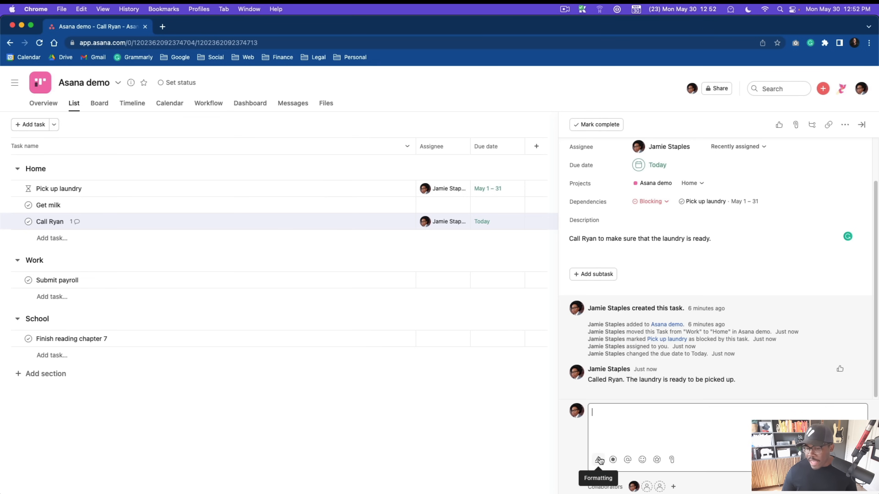
pyautogui.click(657, 460)
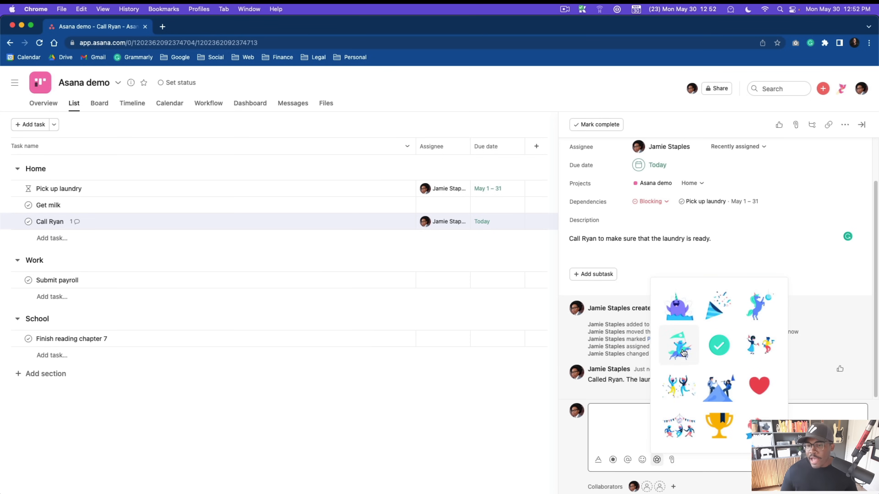
pyautogui.click(678, 306)
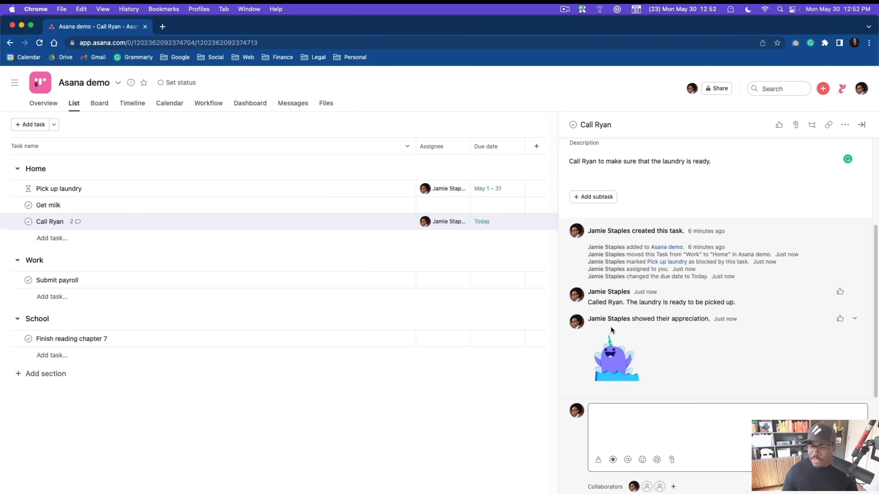
pyautogui.click(582, 349)
pyautogui.scroll(1, 590, 376)
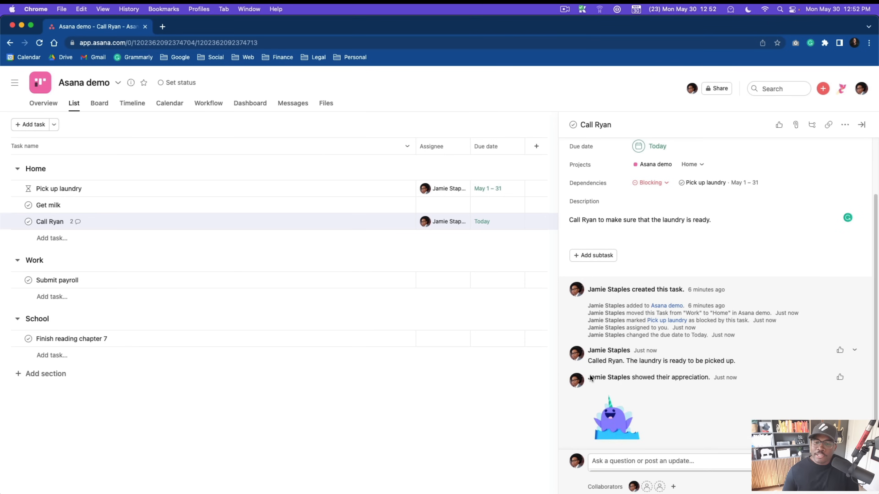
# Examine the comment's file attachment sources, the computer's Desktop folder and the emoji choices without adding anything.
pyautogui.click(645, 464)
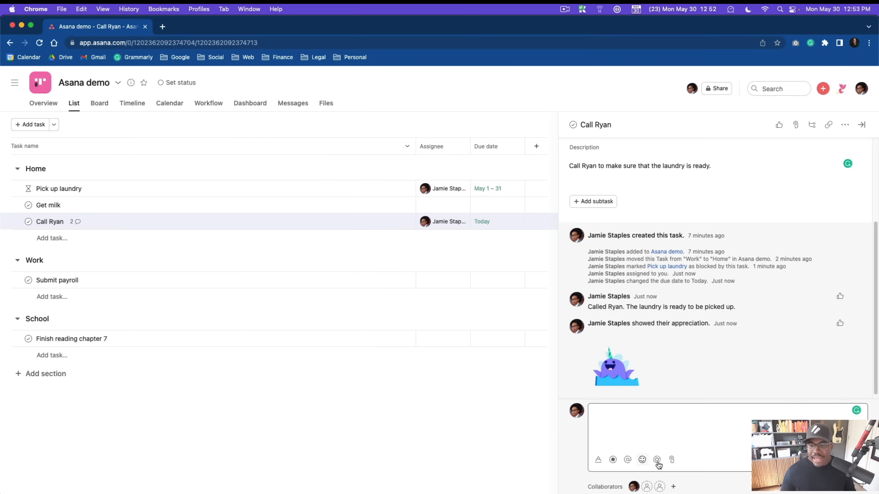
pyautogui.click(671, 460)
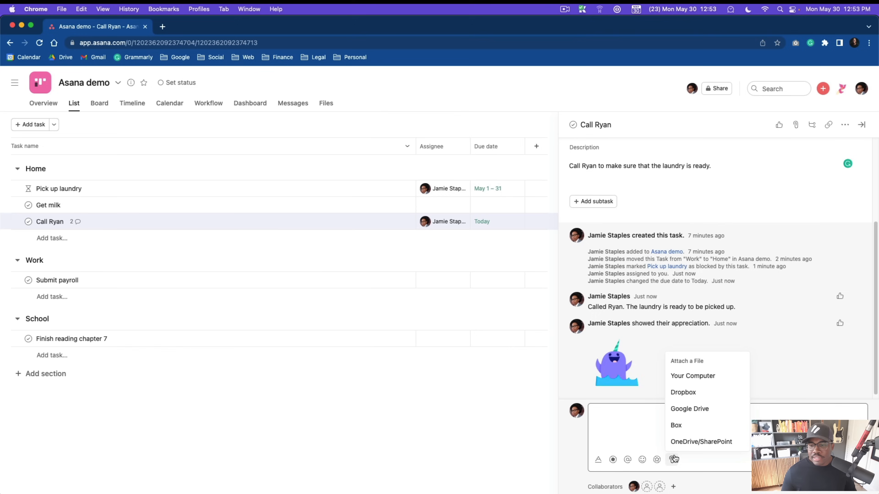
pyautogui.click(715, 379)
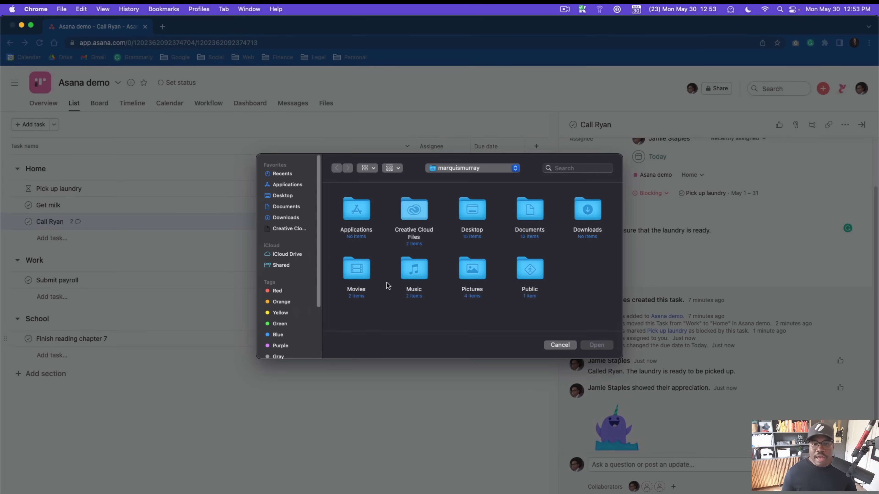
pyautogui.doubleClick(472, 209)
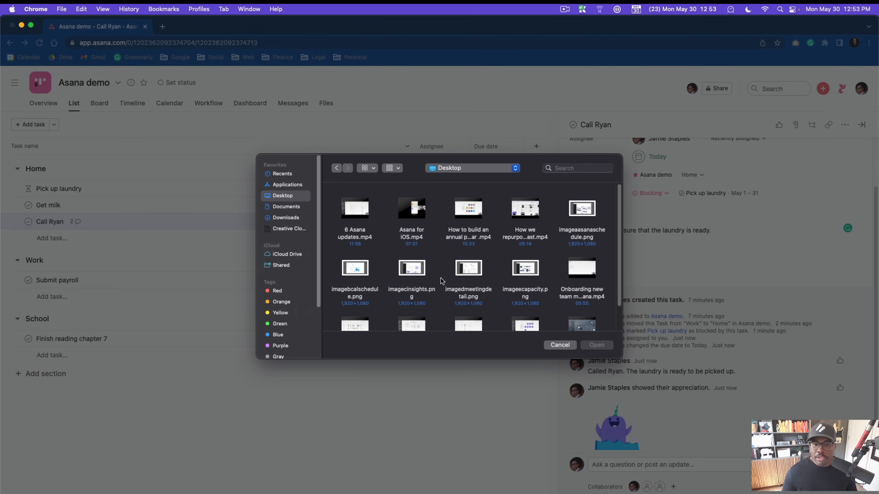
pyautogui.click(560, 346)
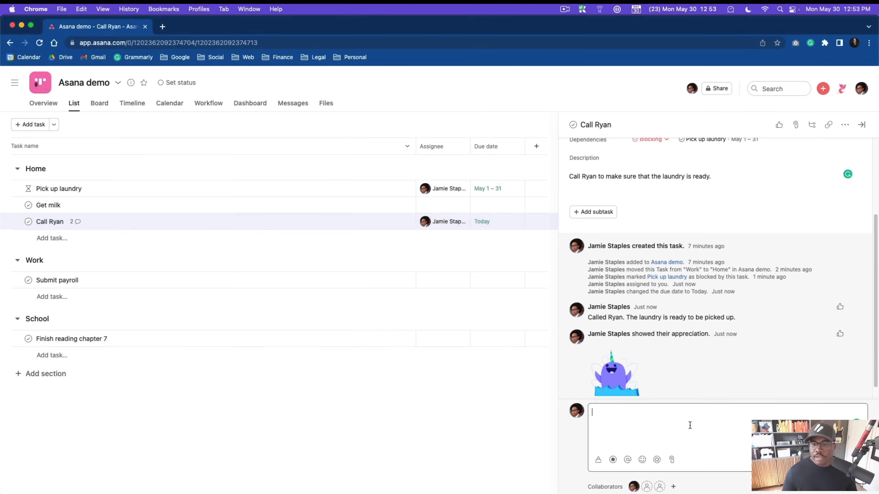
pyautogui.click(642, 460)
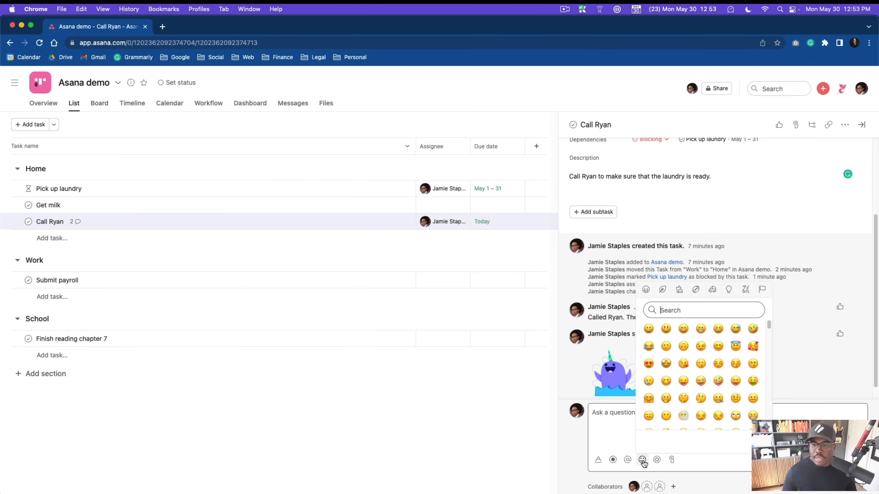
pyautogui.click(583, 455)
# Post a comment on the call task that mentions a colleague and says "This is ready for you to go pick up.".
pyautogui.click(642, 414)
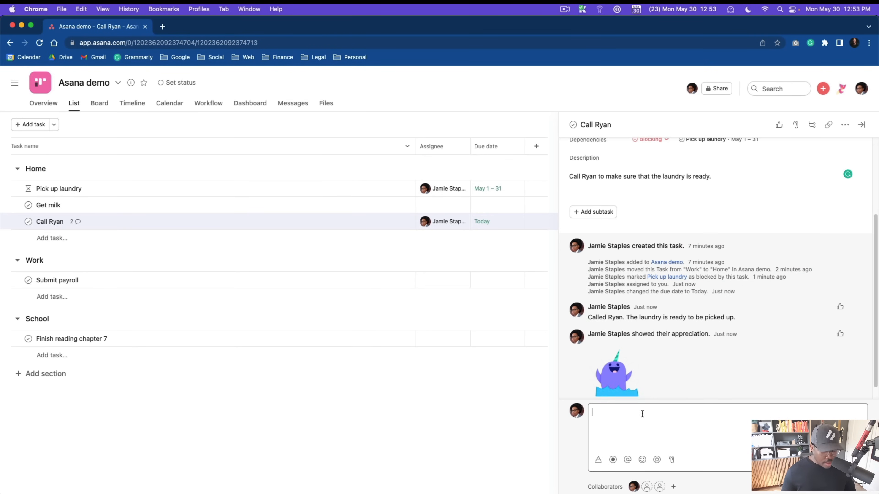
pyautogui.write('@ma')
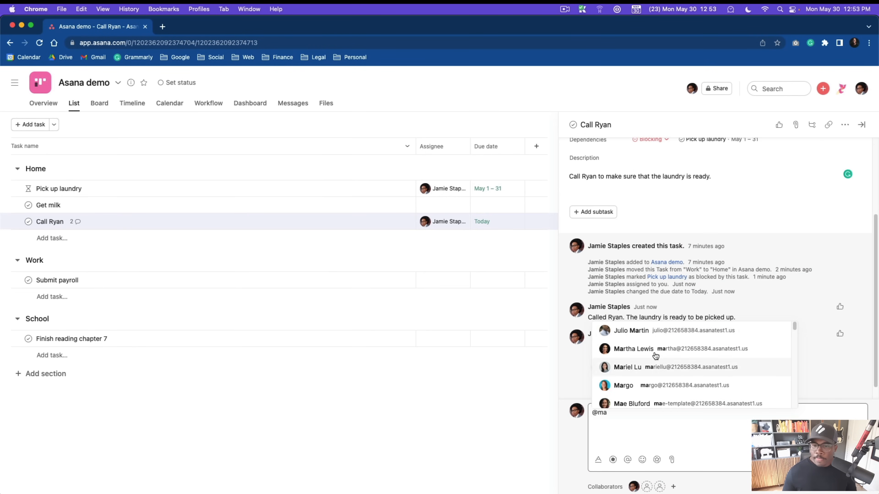
pyautogui.click(633, 331)
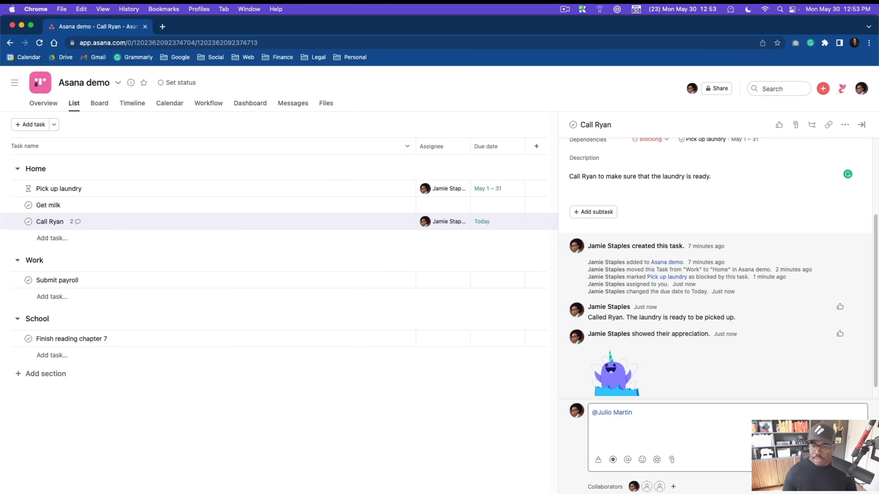
pyautogui.write('This is ')
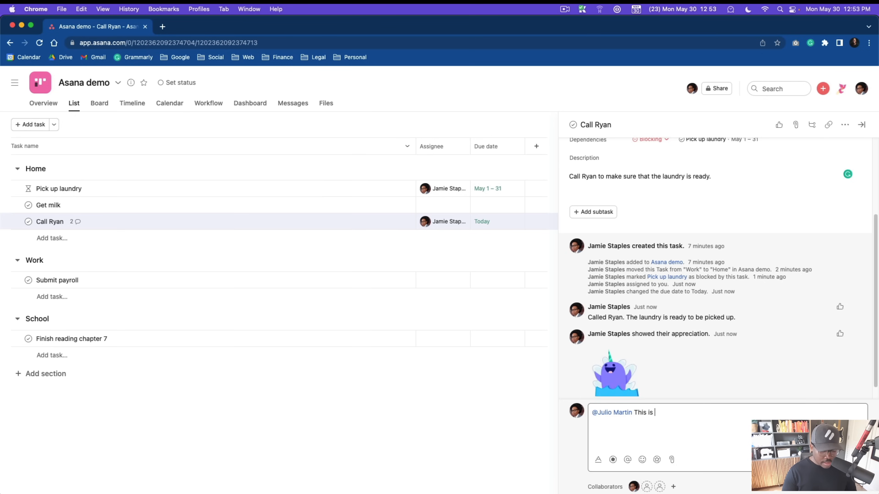
pyautogui.write('ready for you t')
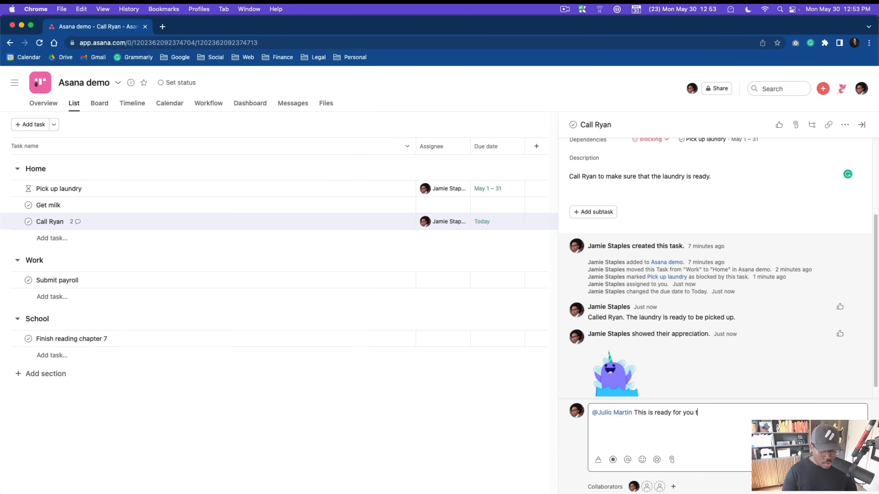
pyautogui.write('o go pick up.')
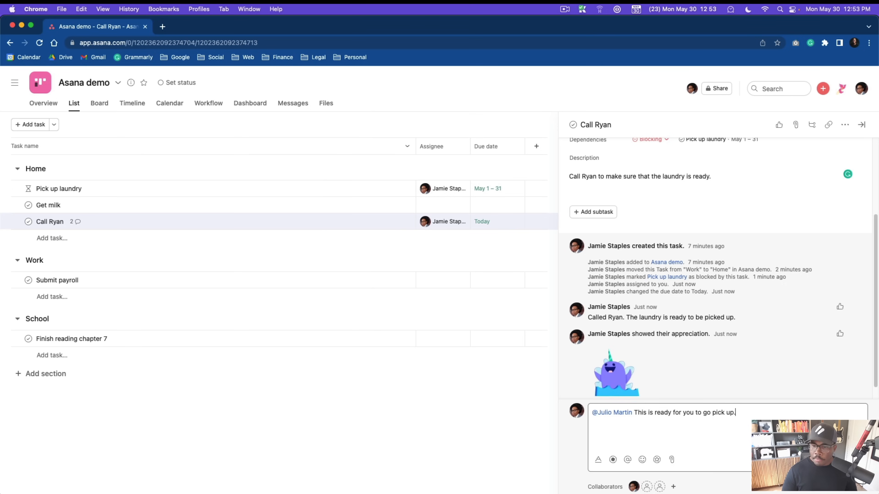
pyautogui.press('super+Return')
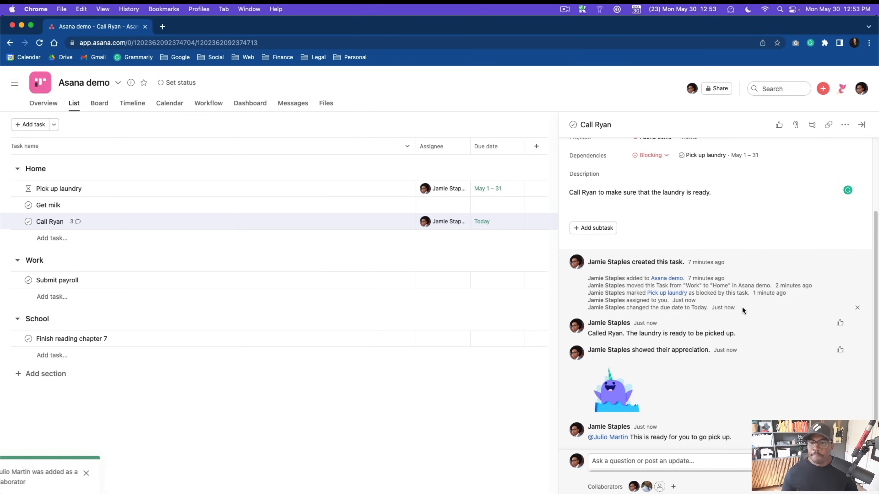
# Reassign the Pick up laundry task to the colleague mentioned in the comment.
pyautogui.scroll(3, 742, 310)
pyautogui.moveTo(438, 197)
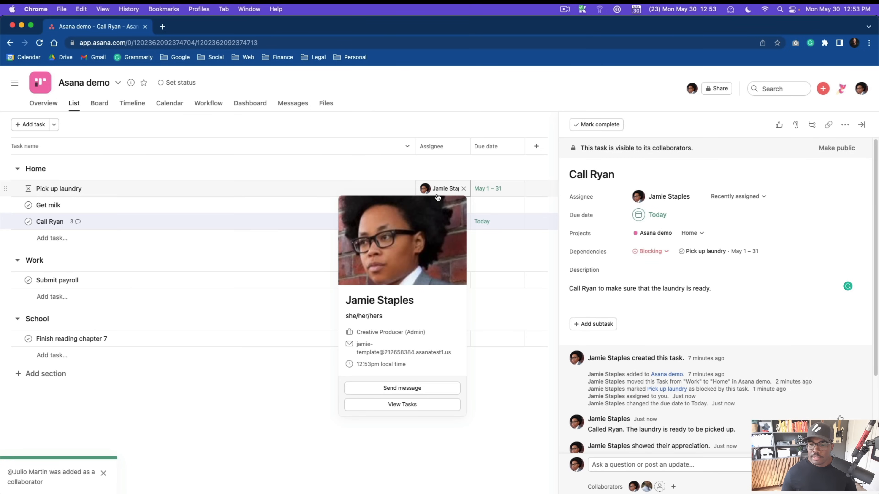
pyautogui.moveTo(649, 488)
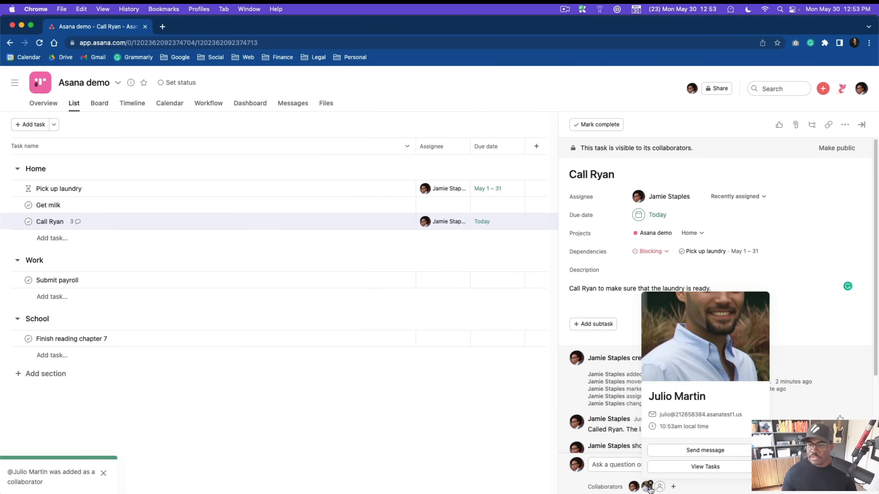
pyautogui.click(441, 188)
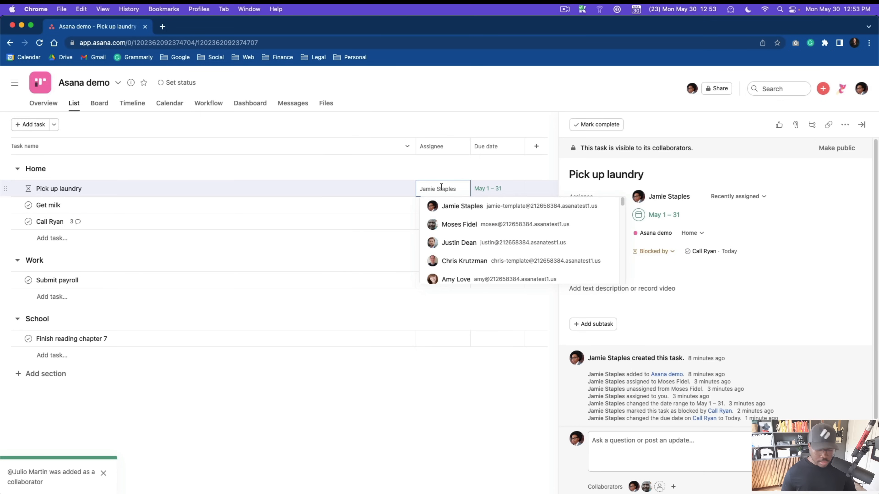
pyautogui.write('julio')
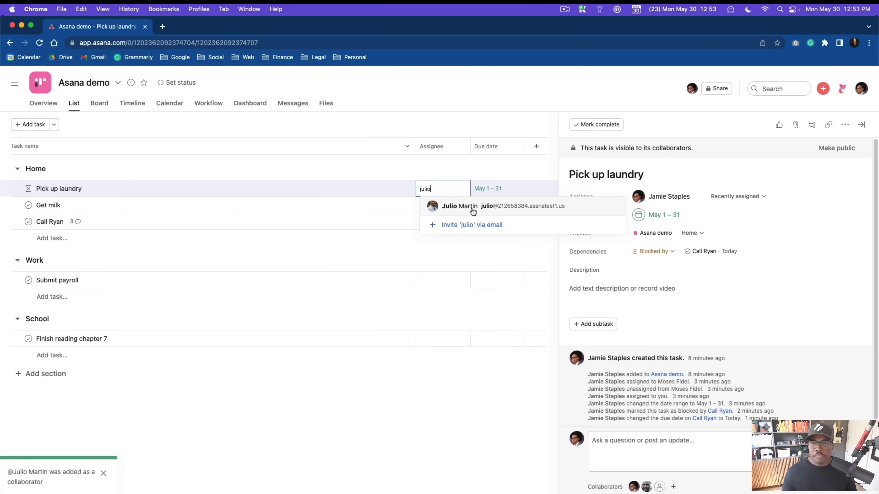
pyautogui.click(473, 211)
# Mark the call task complete and open the Pick up laundry task to check its dependencies and activity.
pyautogui.click(181, 224)
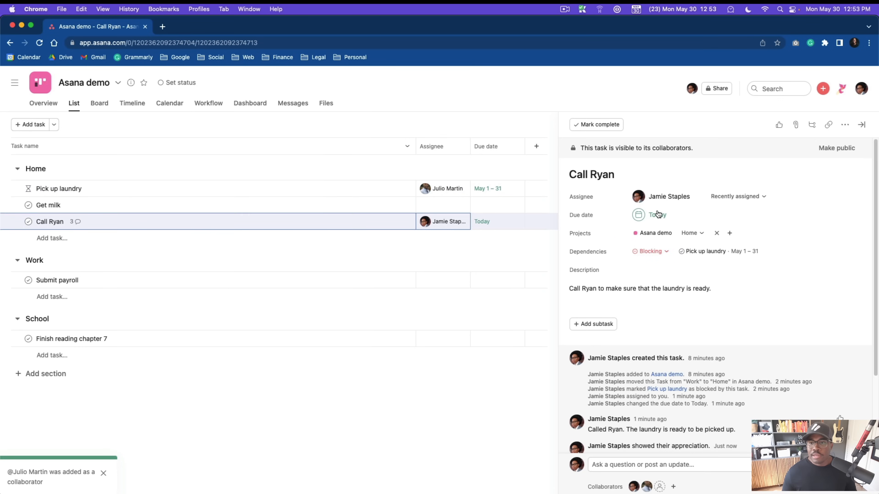
pyautogui.click(605, 125)
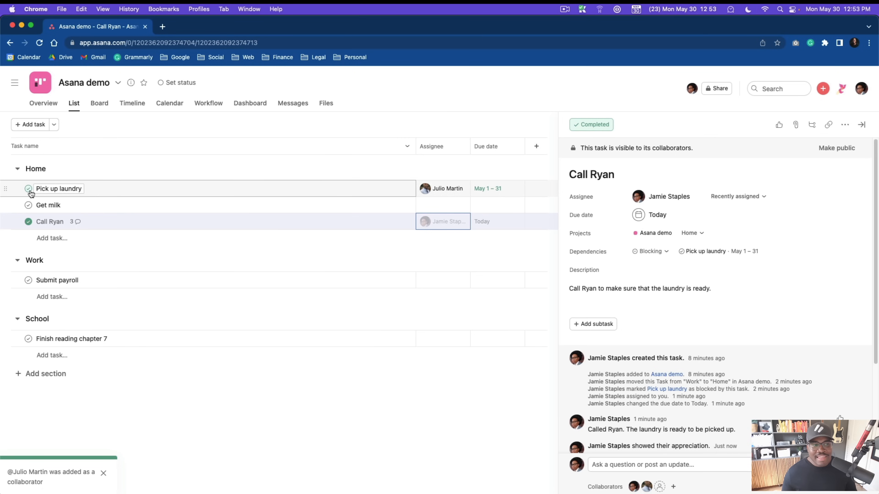
pyautogui.click(124, 191)
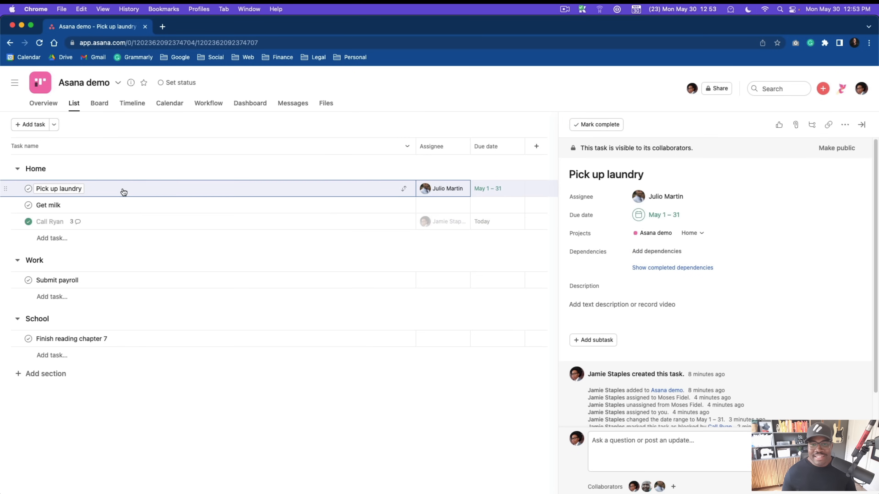
pyautogui.scroll(-2, 702, 343)
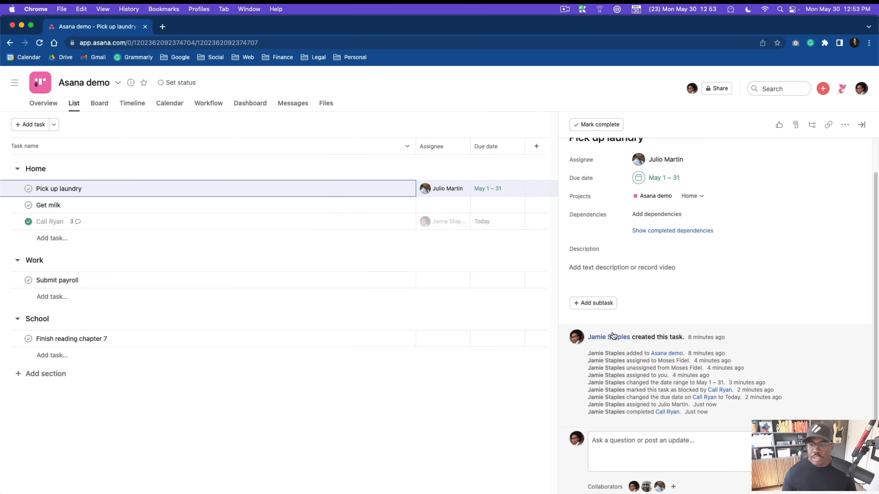
pyautogui.moveTo(435, 192)
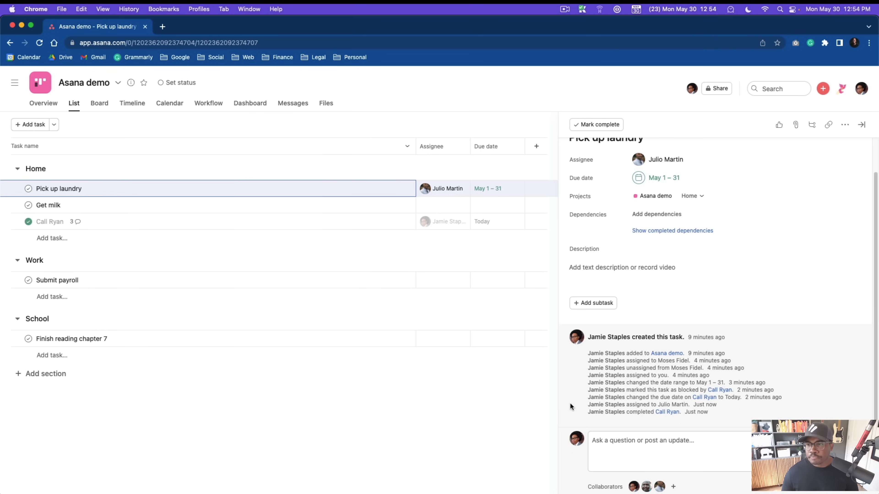
# Like the Pick up laundry task and add the subtask "Go get a new suit bag" to it.
pyautogui.scroll(2, 713, 306)
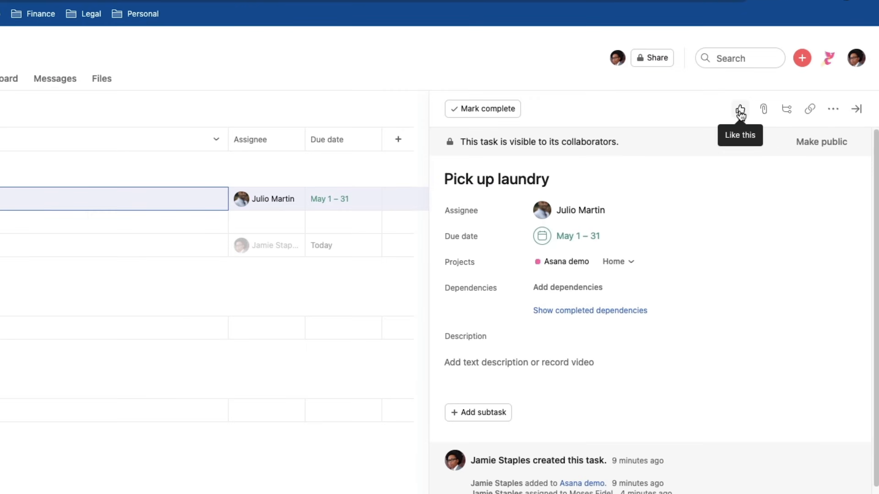
pyautogui.click(740, 110)
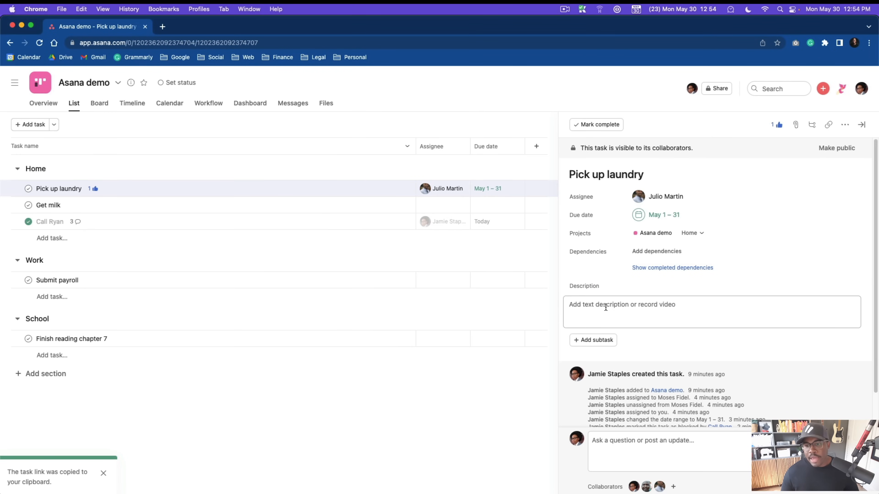
pyautogui.click(605, 340)
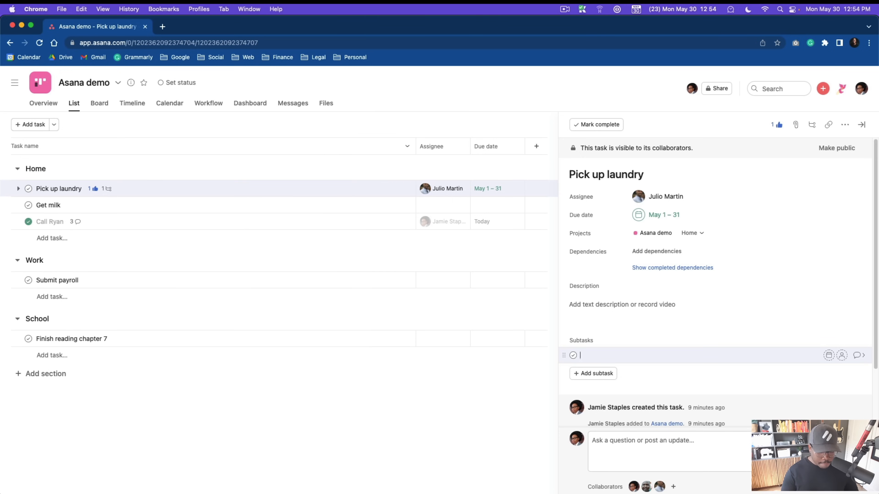
pyautogui.write('new suit bag')
pyautogui.press('Return')
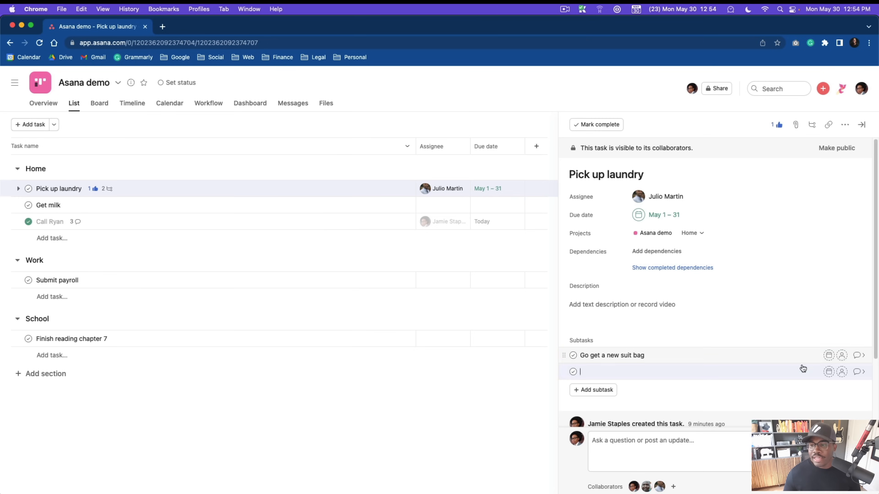
# Examine the suit bag subtask's own details and its link back to the parent task.
pyautogui.click(858, 356)
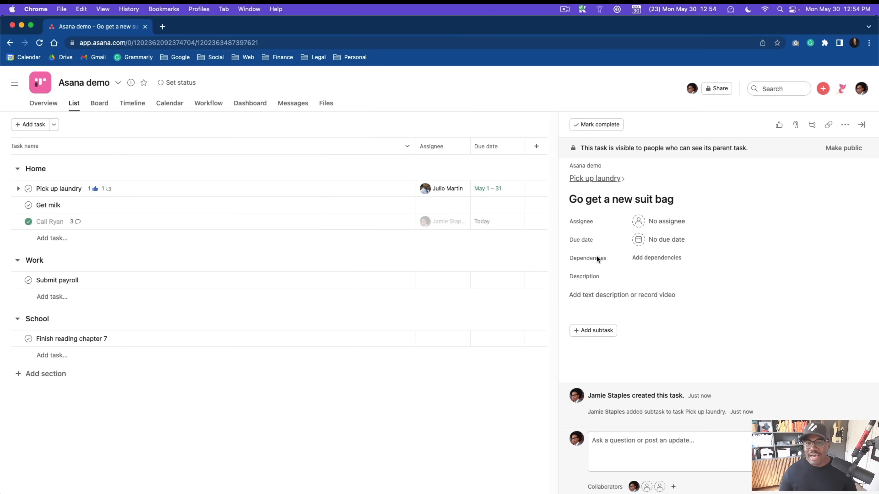
pyautogui.click(571, 200)
pyautogui.moveTo(571, 199); pyautogui.dragTo(675, 209)
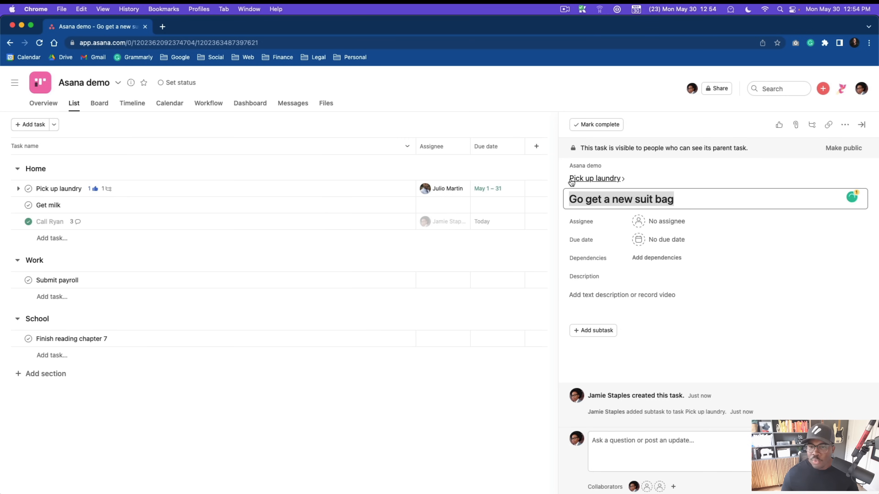
pyautogui.click(596, 179)
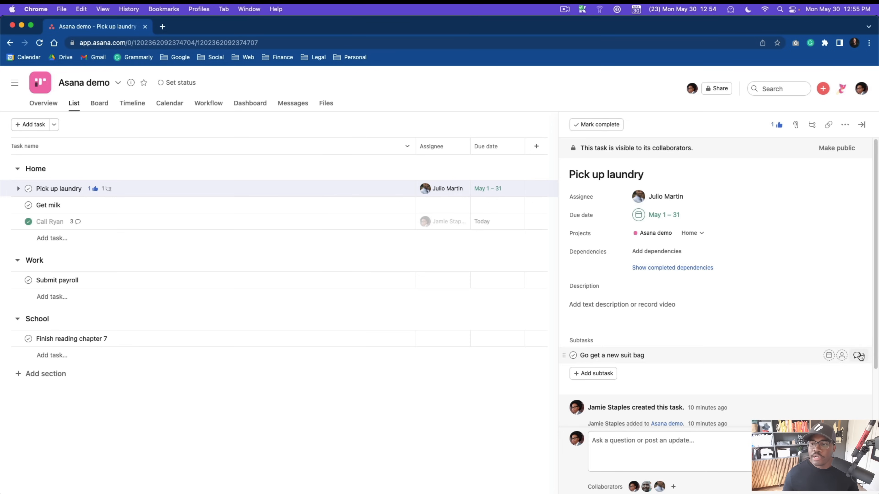
pyautogui.click(857, 355)
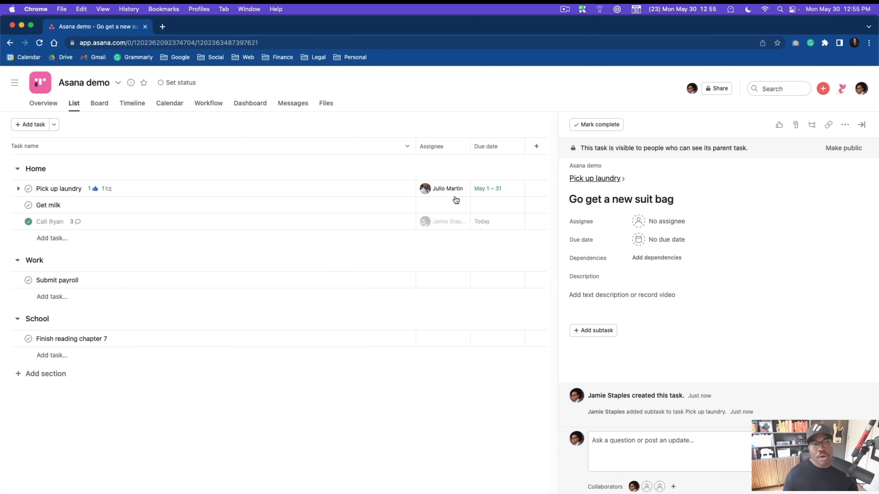
# Expand Pick up laundry in the task list and add "Another subtask" below the suit bag subtask.
pyautogui.click(19, 189)
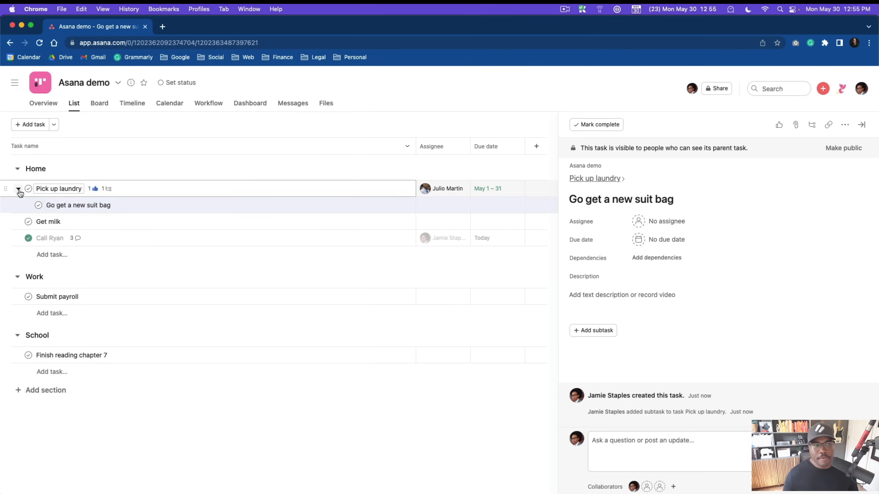
pyautogui.click(18, 189)
pyautogui.click(18, 189)
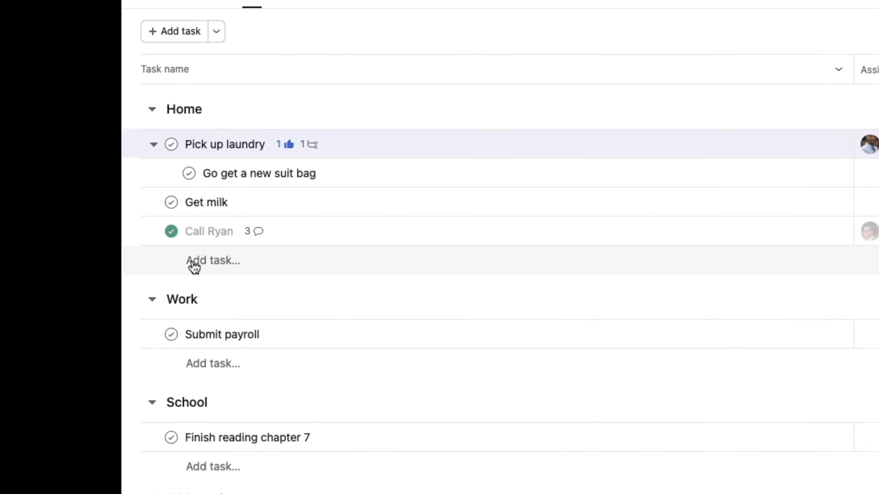
pyautogui.click(244, 173)
pyautogui.press('Return')
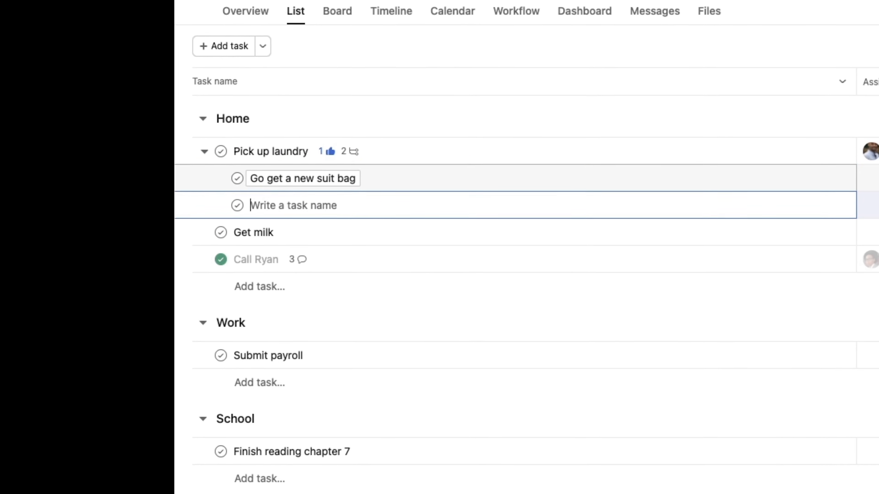
pyautogui.write('Another s')
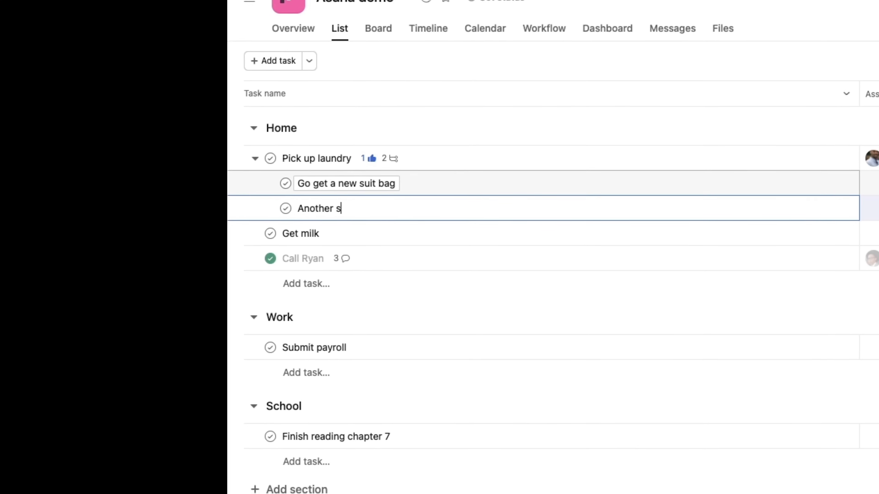
pyautogui.write('ubtask')
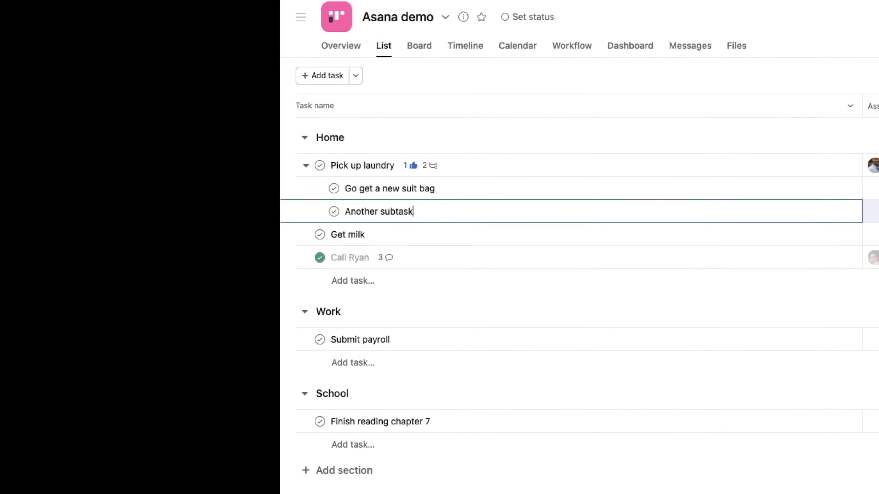
pyautogui.press('Escape')
# Add a third subtask named "Do it here." from the Pick up laundry task's details.
pyautogui.click(588, 165)
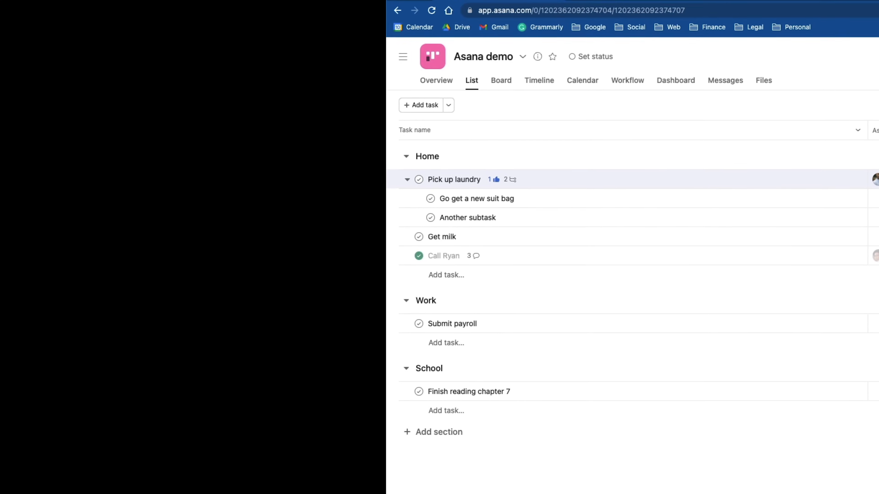
pyautogui.hotkey('Tab', 's')
pyautogui.write('D')
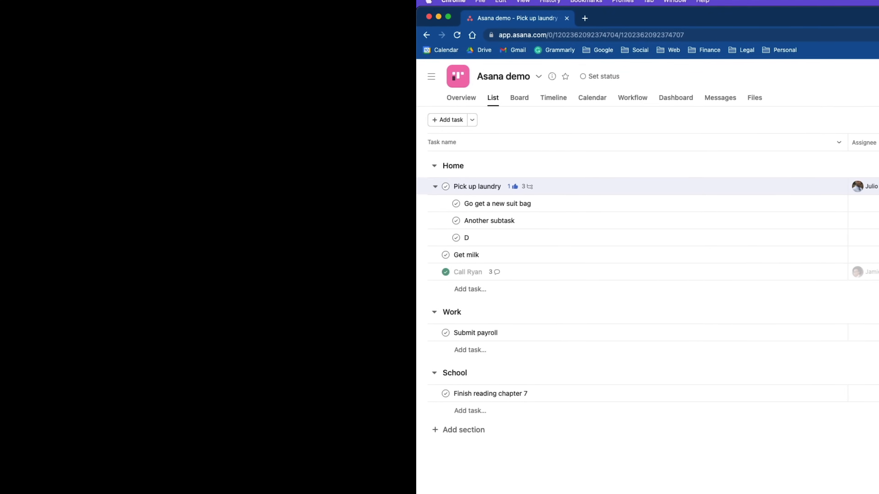
pyautogui.write('o it here.')
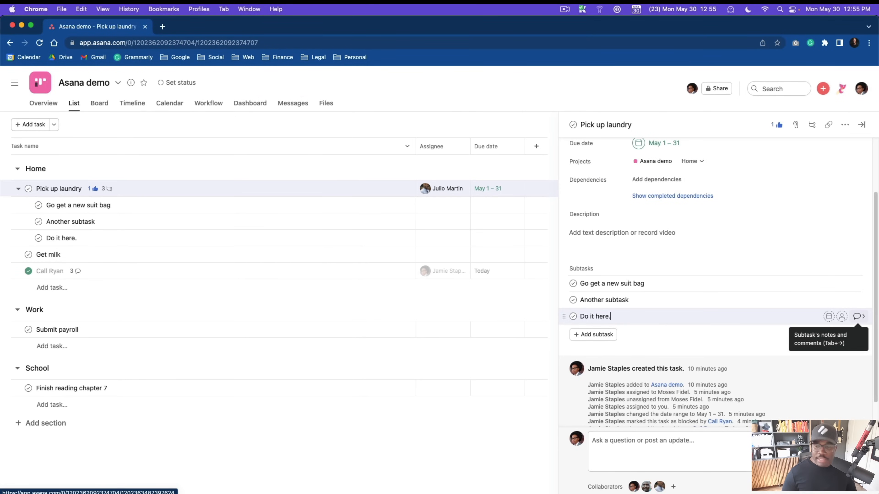
# Assign the "Do it here." subtask to yourself and set its due date to May 30, 2022.
pyautogui.hotkey('Tab', 'm')
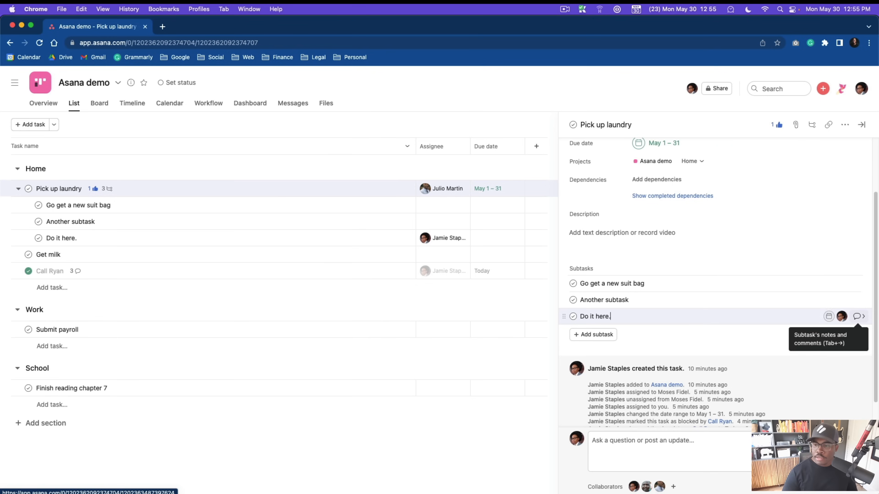
pyautogui.hotkey('Tab', 'd')
pyautogui.click(744, 249)
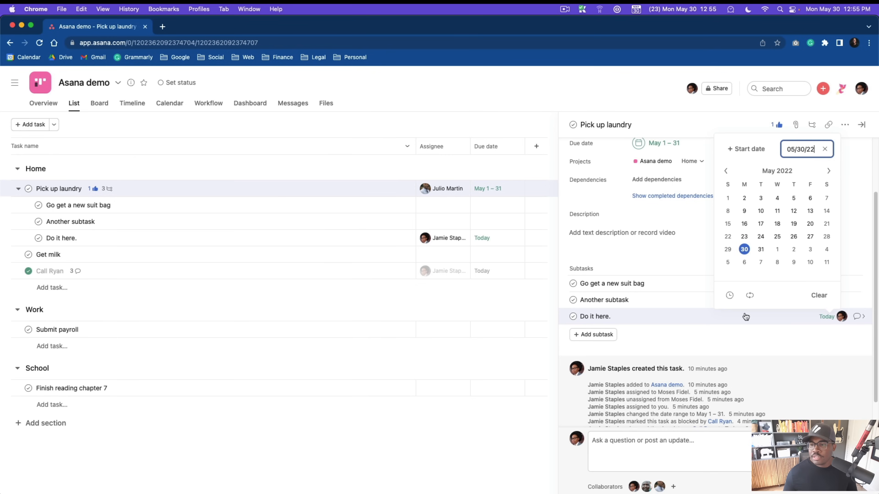
pyautogui.click(781, 352)
pyautogui.scroll(4, 730, 350)
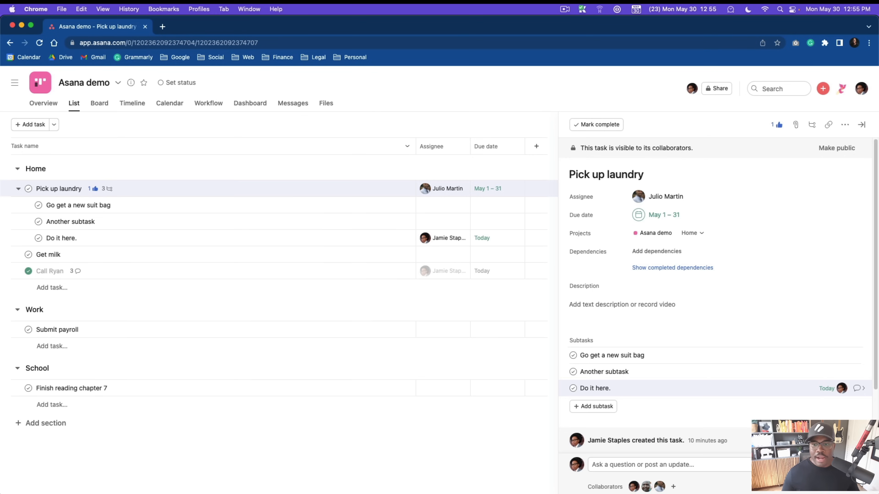
# Start a video recording of Screen 2 for the Pick up laundry task's description, allowing microphone and camera access.
pyautogui.scroll(-3, 659, 371)
pyautogui.click(657, 370)
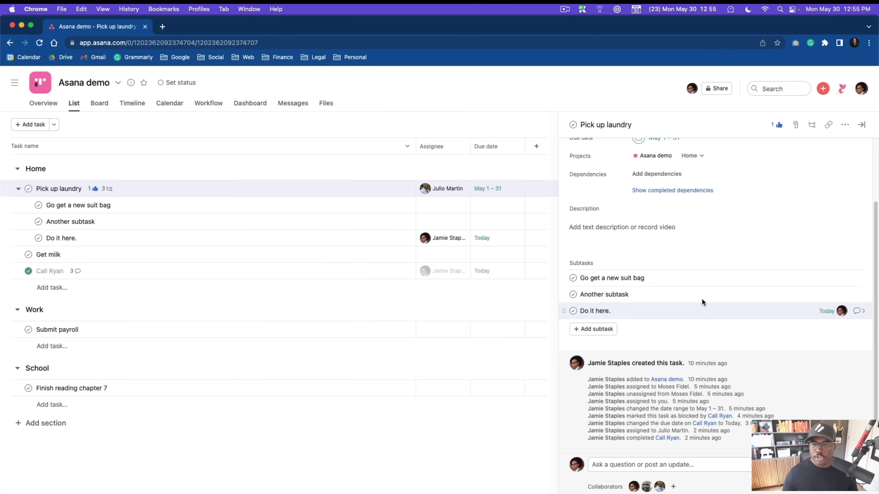
pyautogui.click(618, 228)
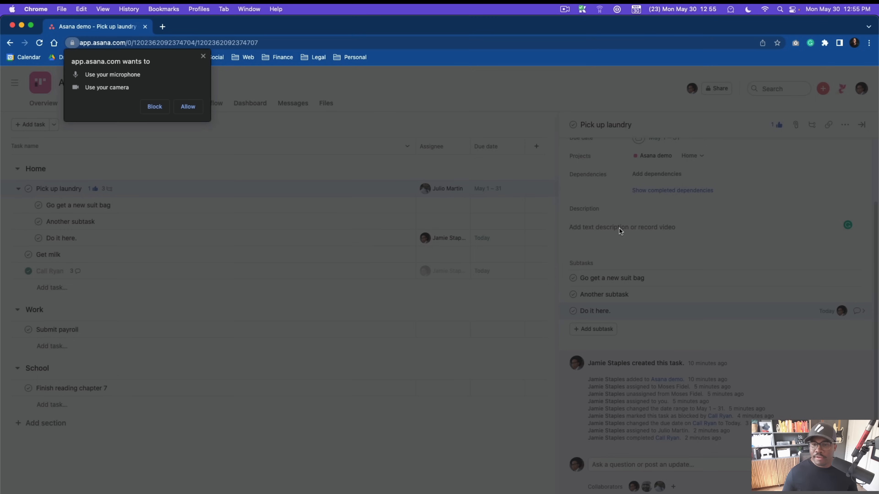
pyautogui.click(195, 106)
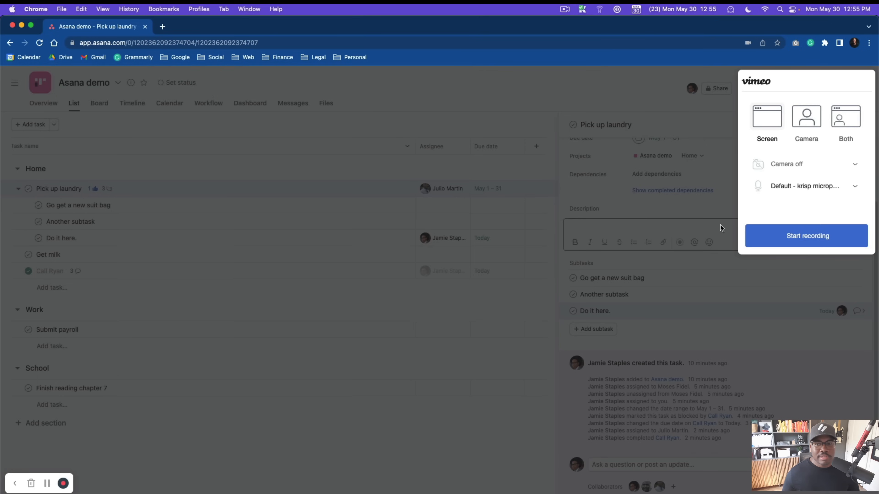
pyautogui.click(808, 235)
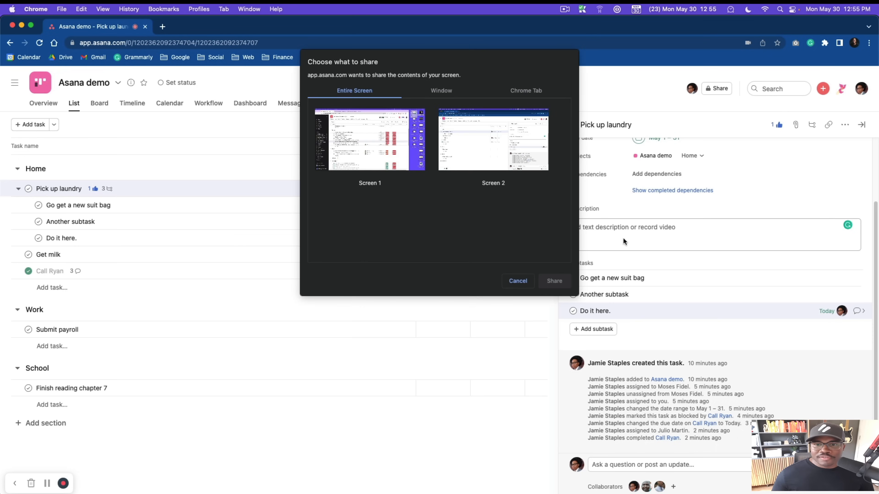
pyautogui.click(473, 145)
pyautogui.click(556, 281)
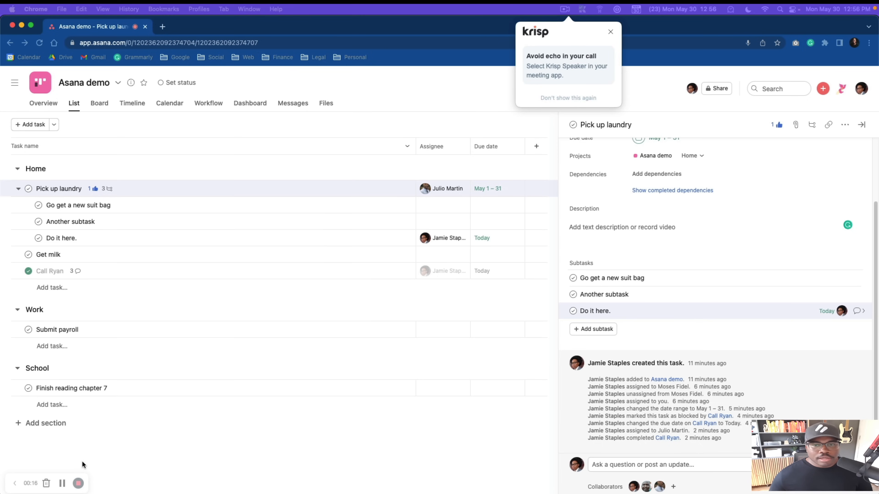
# Stop the screen recording and delete it instead of adding it to the task.
pyautogui.click(79, 484)
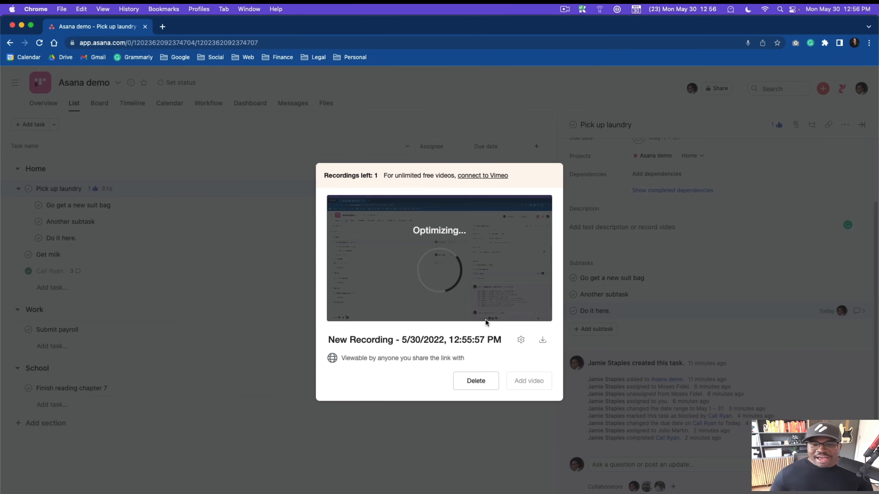
pyautogui.click(477, 381)
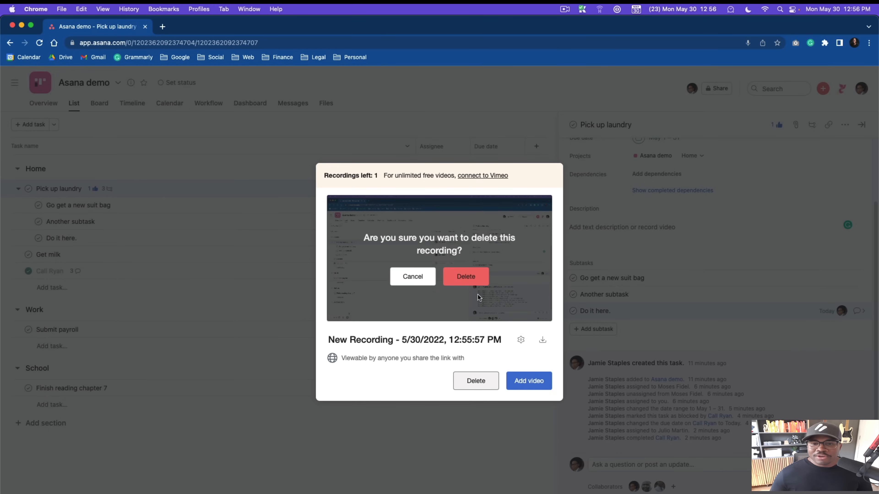
pyautogui.click(473, 278)
# Switch to the full-screen training presentation and review its slides on My Tasks, Inbox and Multi-homing.
pyautogui.hotkey('ctrl', 'Up')
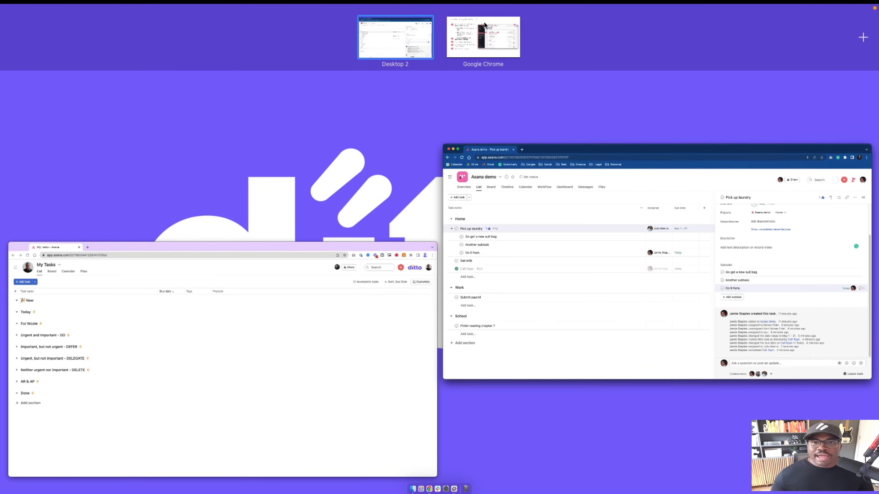
pyautogui.click(484, 23)
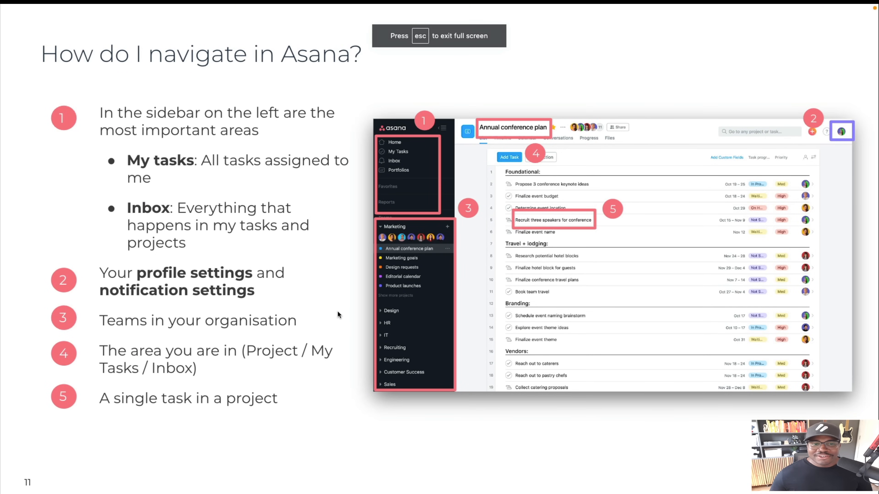
pyautogui.press('Right')
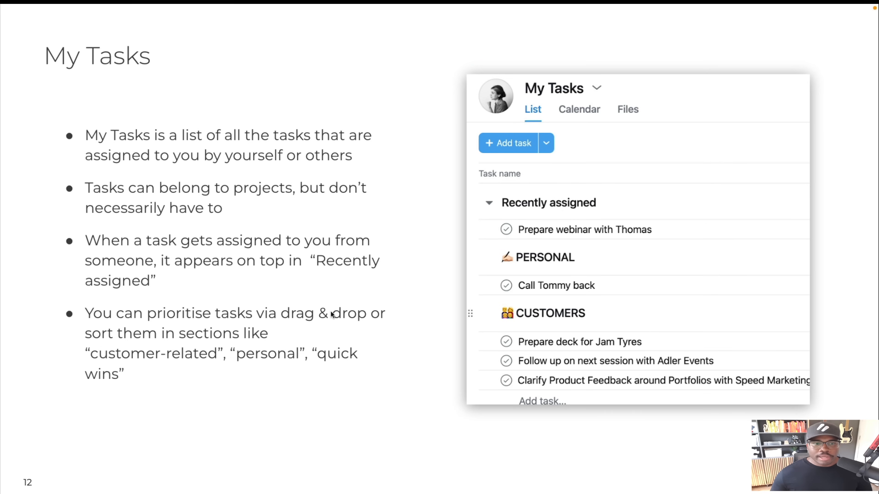
pyautogui.press('Right')
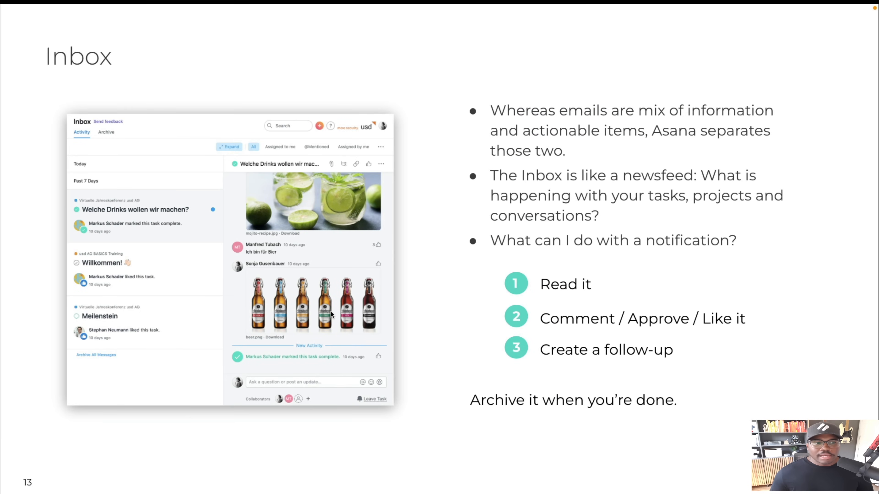
pyautogui.press('Right')
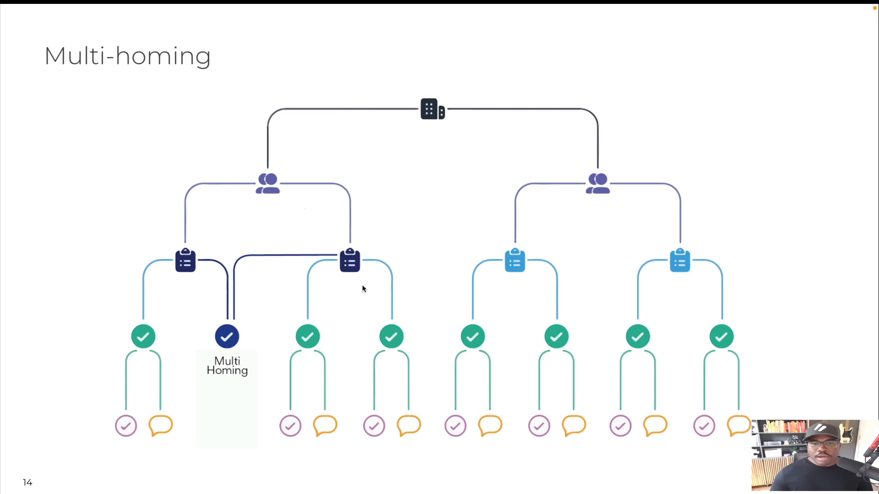
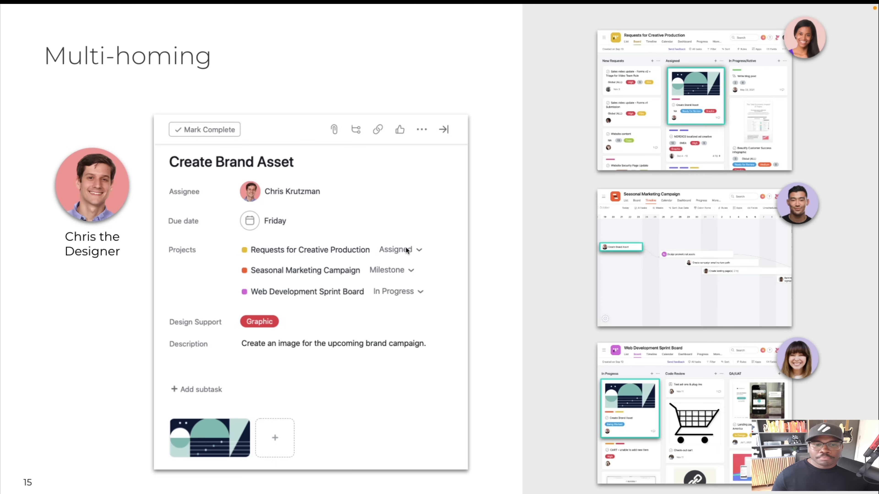
pyautogui.click(443, 316)
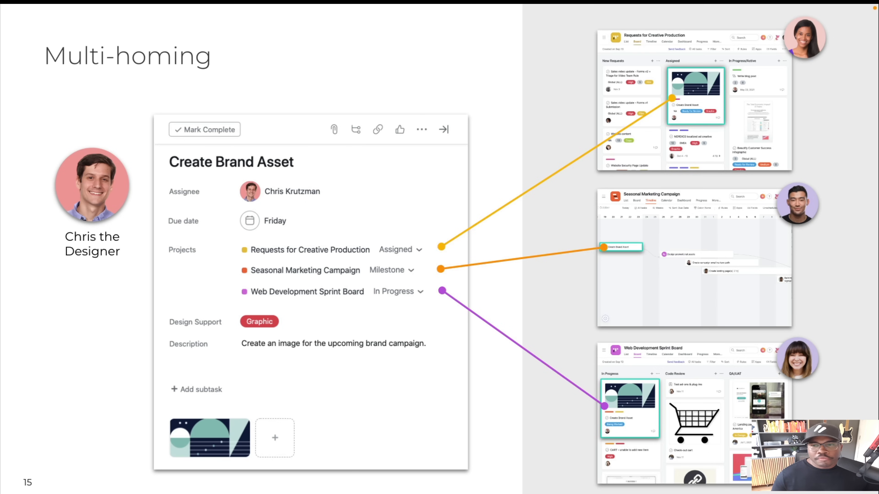
pyautogui.click(440, 320)
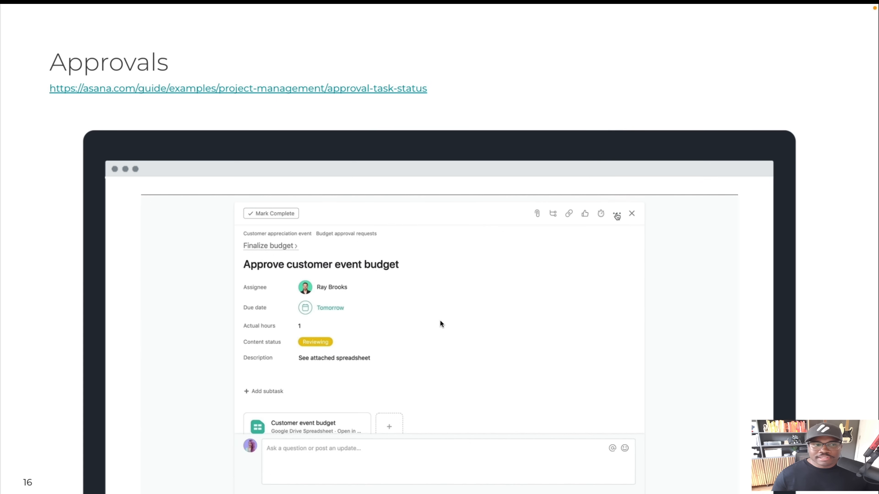
pyautogui.press('Left')
# Switch back to the Asana demo project and add the Pick up laundry task to the Request for Creative Production project.
pyautogui.hotkey('ctrl', 'Up')
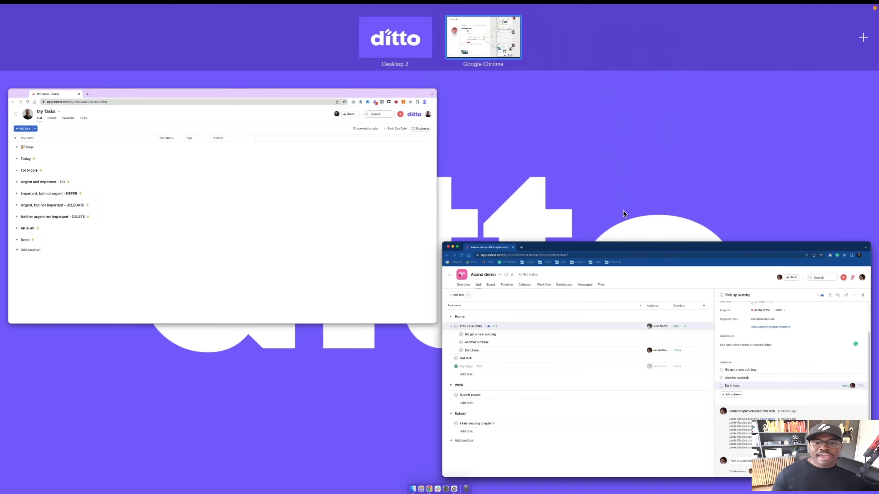
pyautogui.click(510, 322)
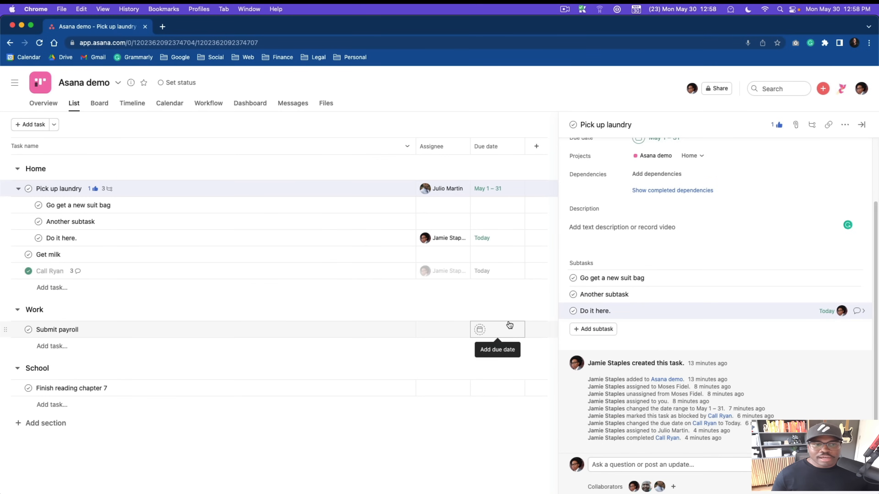
pyautogui.scroll(3, 694, 255)
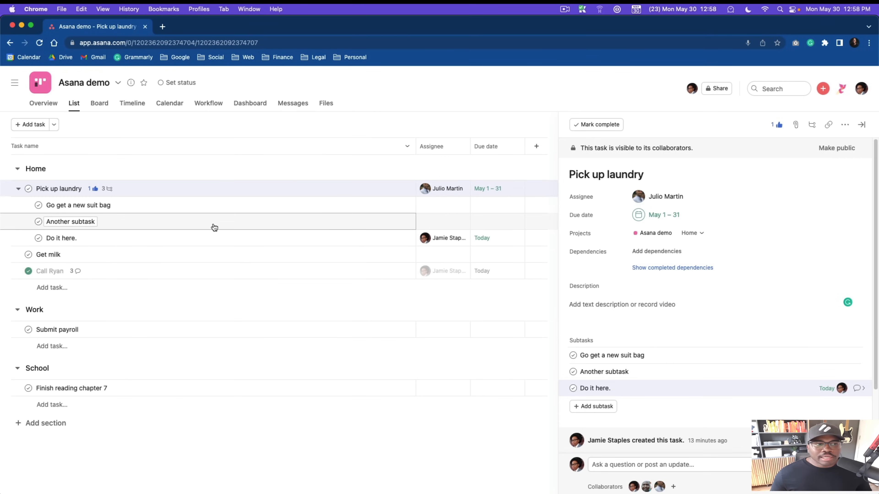
pyautogui.click(184, 194)
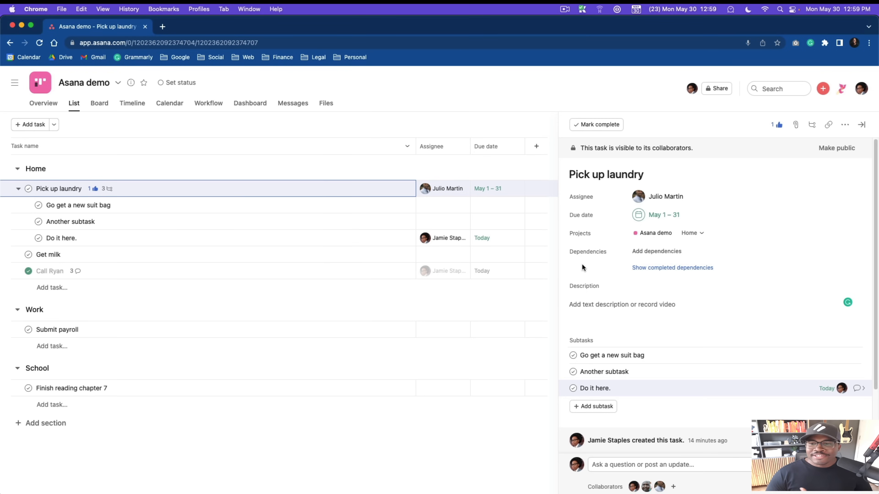
pyautogui.moveTo(657, 200)
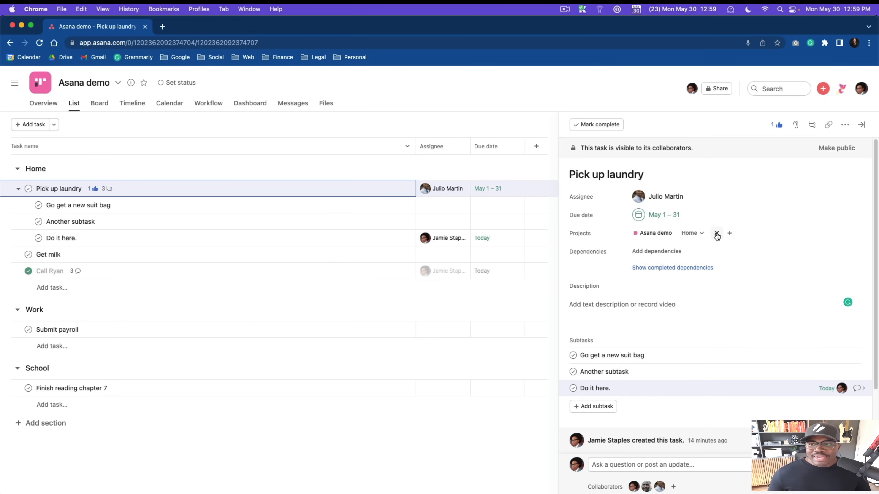
pyautogui.click(730, 234)
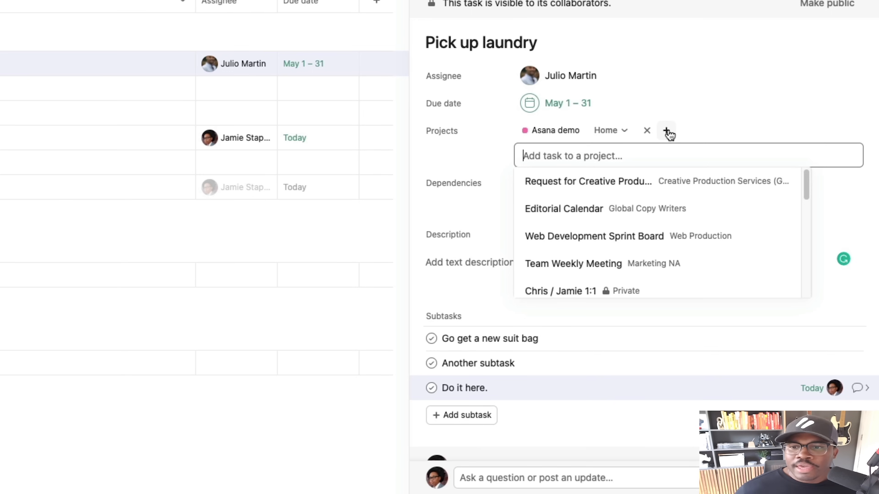
pyautogui.click(610, 184)
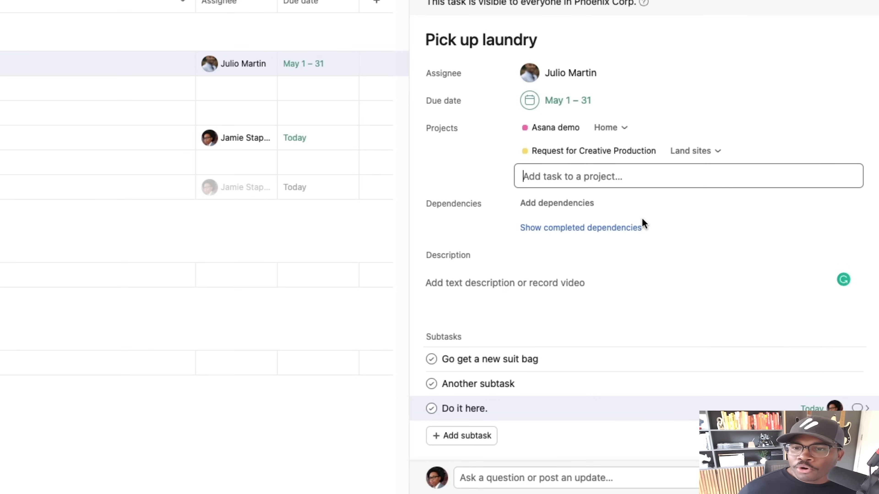
# Place Pick up laundry in the In Progress/Active section of Request for Creative Production and review the task's custom fields.
pyautogui.click(690, 153)
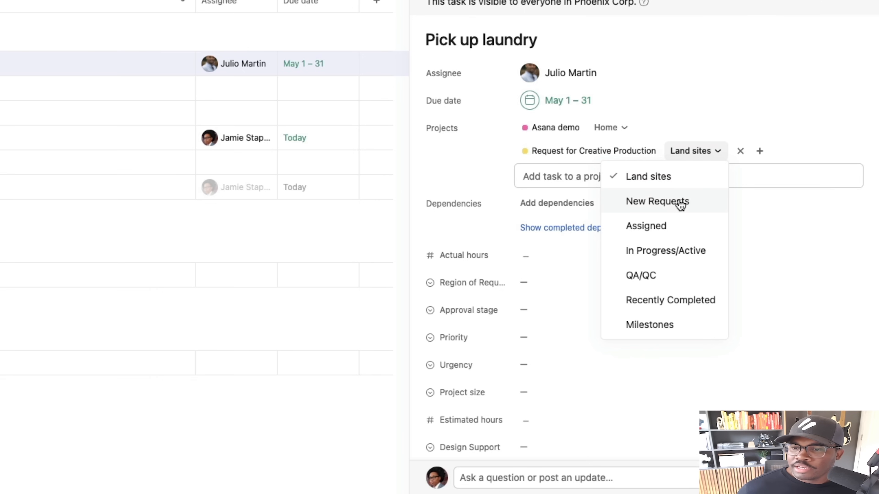
pyautogui.click(682, 249)
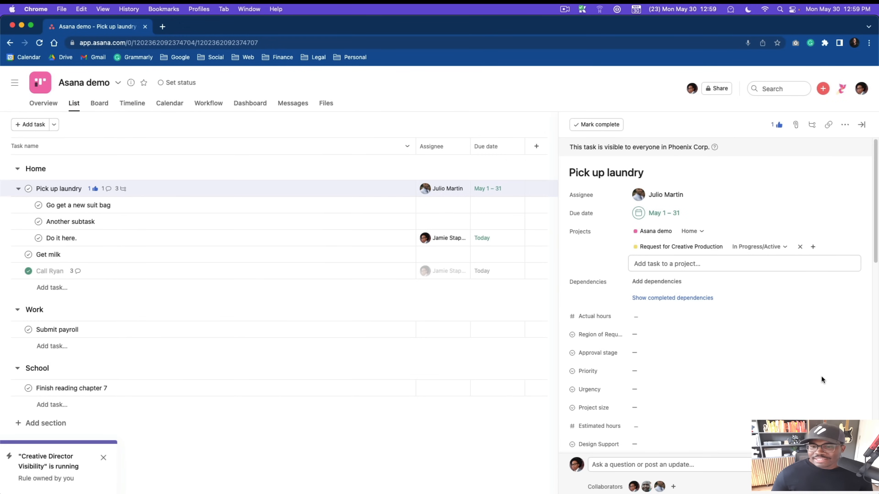
pyautogui.scroll(-10, 715, 352)
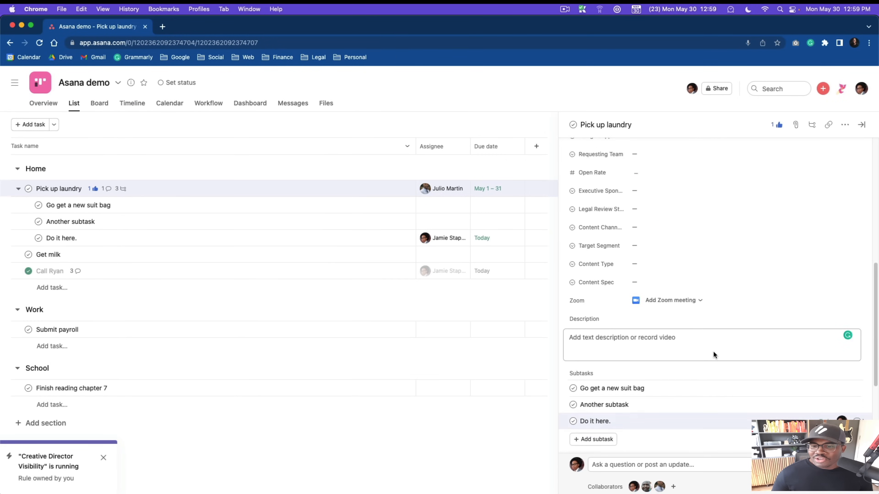
pyautogui.scroll(10, 713, 351)
# Open the Request for Creative Production project from the task and post the comment "All comms happens here" on Pick up laundry.
pyautogui.click(669, 248)
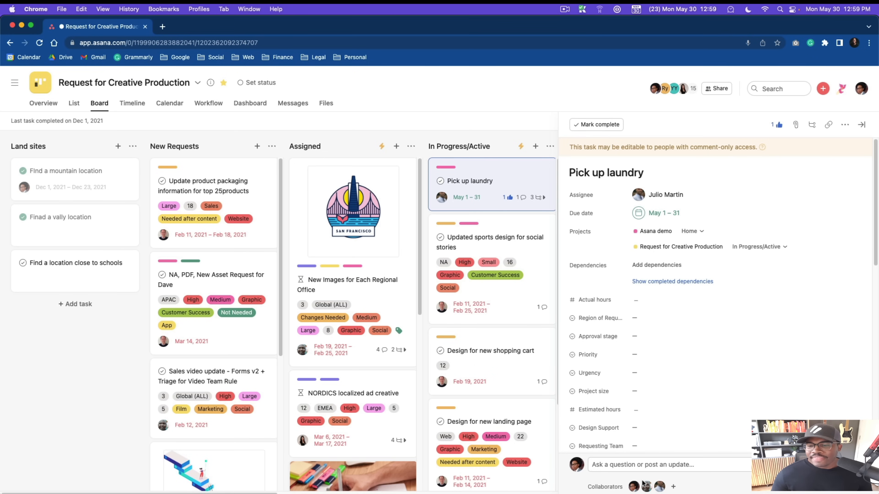
pyautogui.scroll(-10, 650, 405)
pyautogui.click(644, 465)
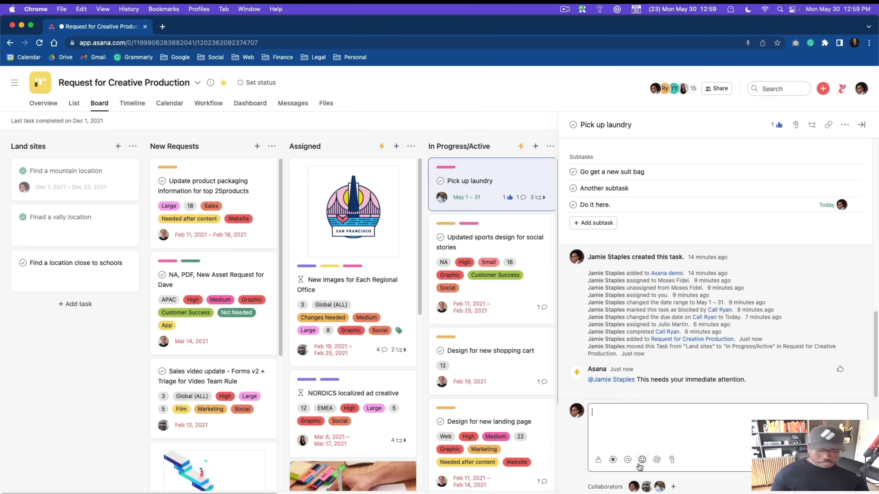
pyautogui.write('All copmms ha')
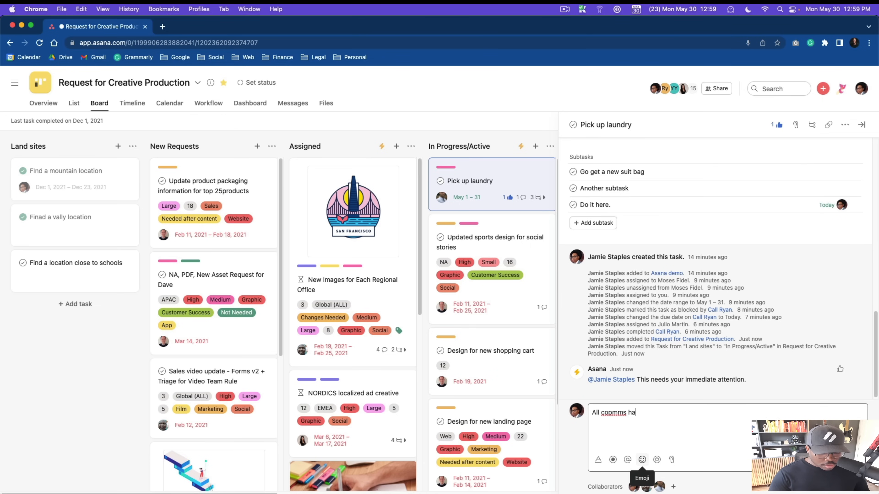
pyautogui.write('ppens here')
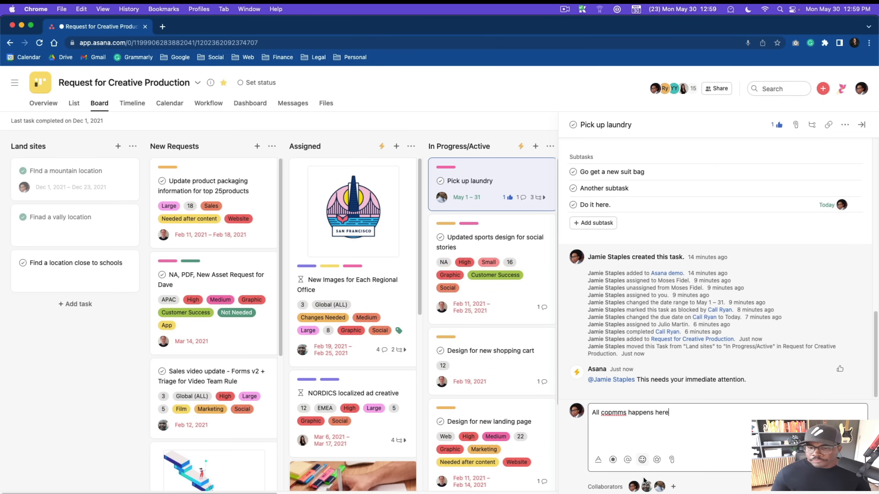
pyautogui.click(611, 412)
pyautogui.press('BackSpace')
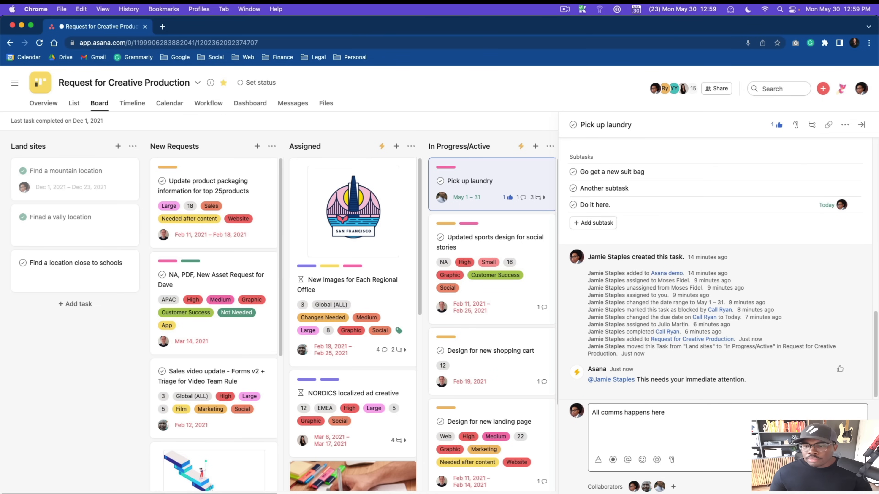
pyautogui.press('super+Return')
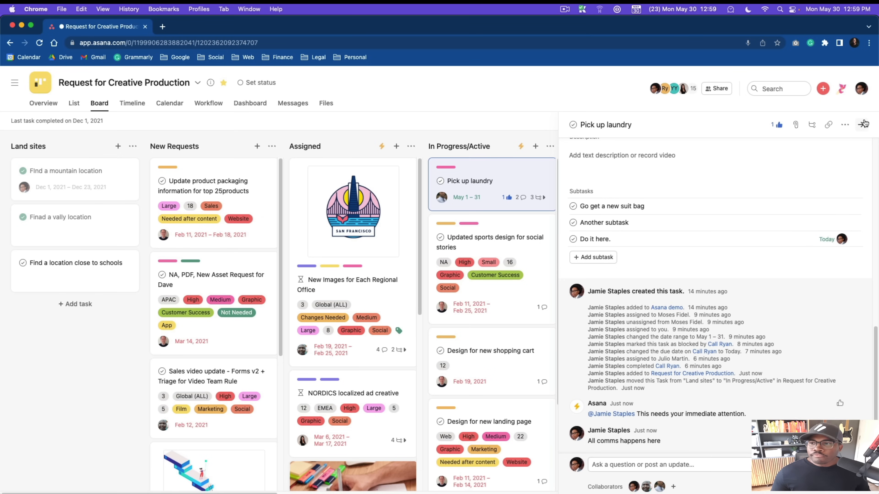
# Close the Pick up laundry details and go to My Tasks through the sidebar.
pyautogui.click(861, 124)
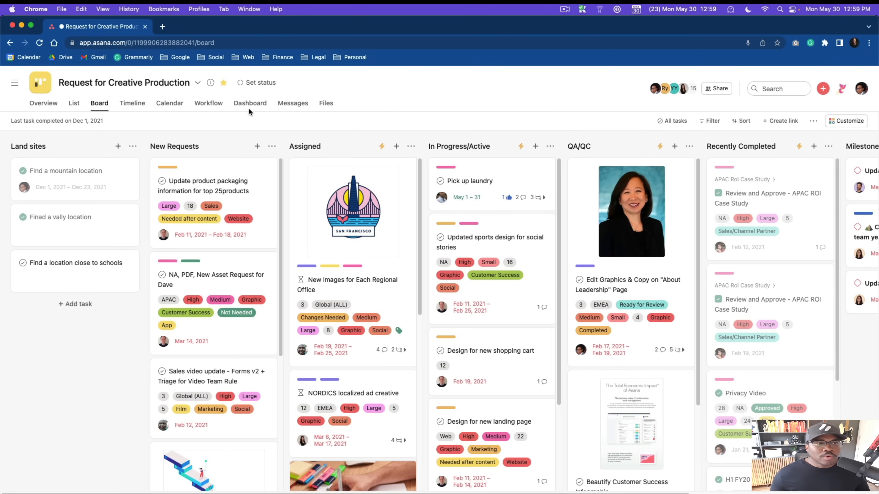
pyautogui.click(14, 82)
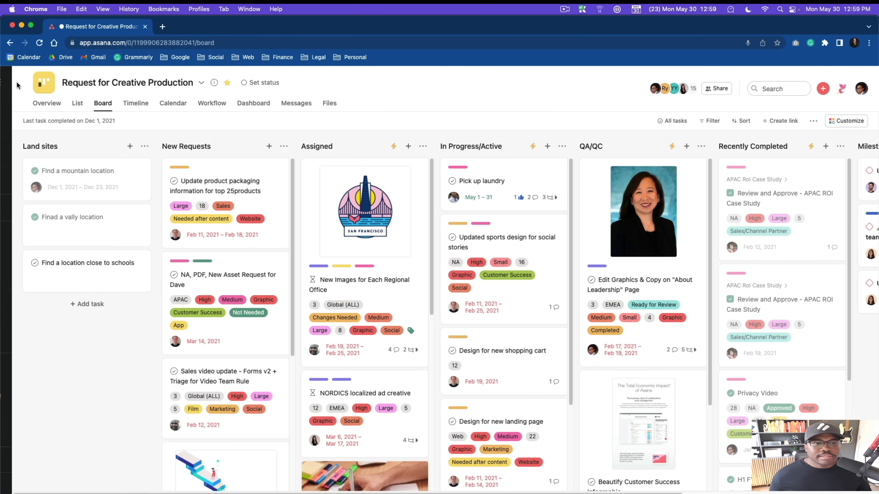
pyautogui.click(38, 125)
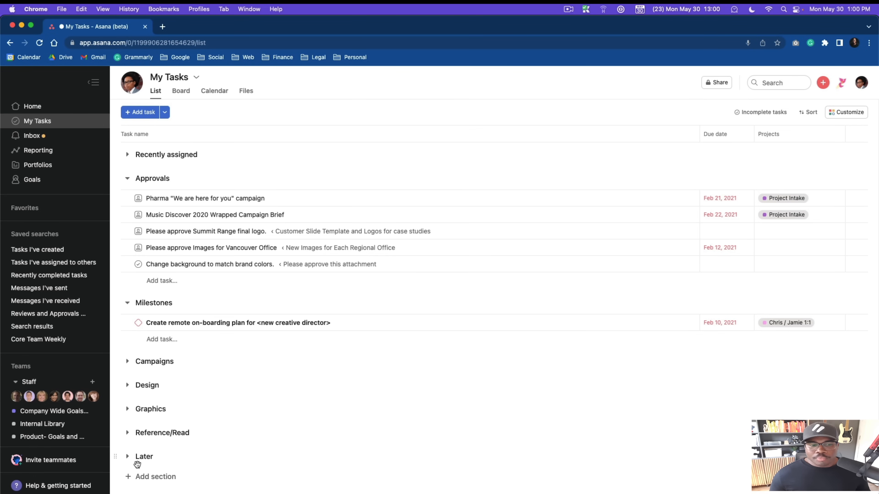
# Delete the Later section from My Tasks while keeping its tasks.
pyautogui.click(174, 457)
pyautogui.click(205, 441)
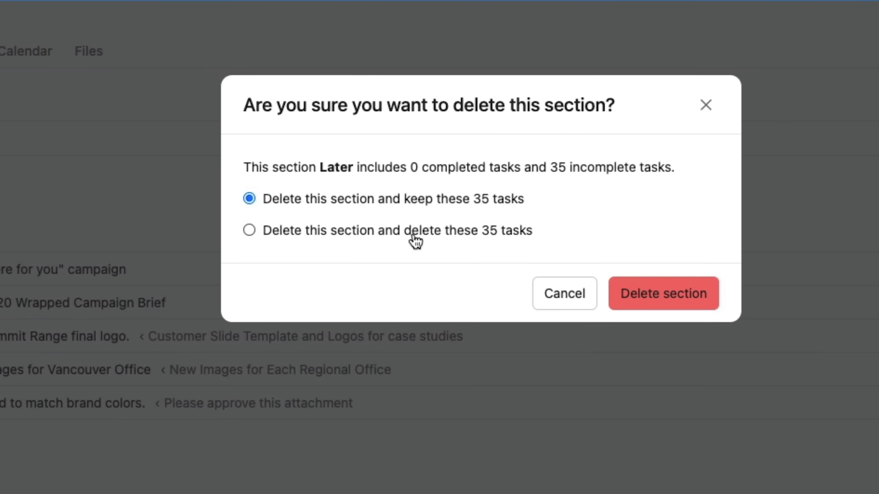
pyautogui.click(673, 295)
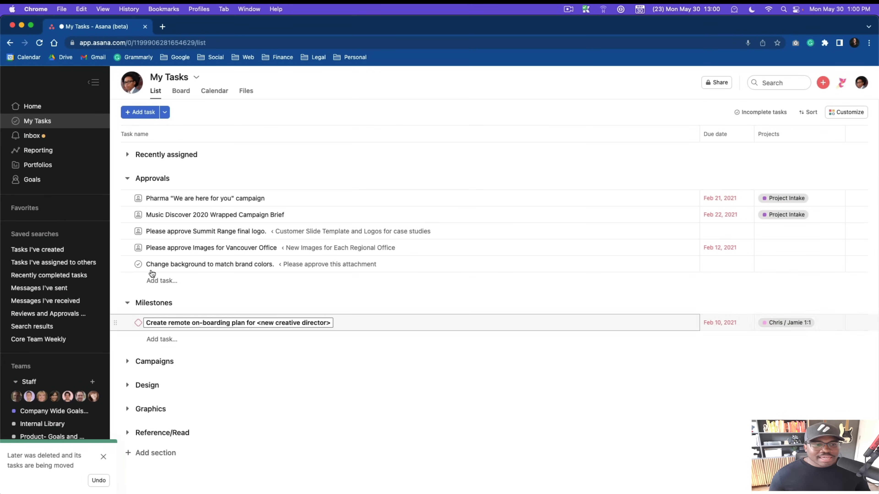
# Add the sections Today, Tomorrow and Overdue above Recently assigned, and collapse the Approvals and Milestones sections.
pyautogui.click(167, 113)
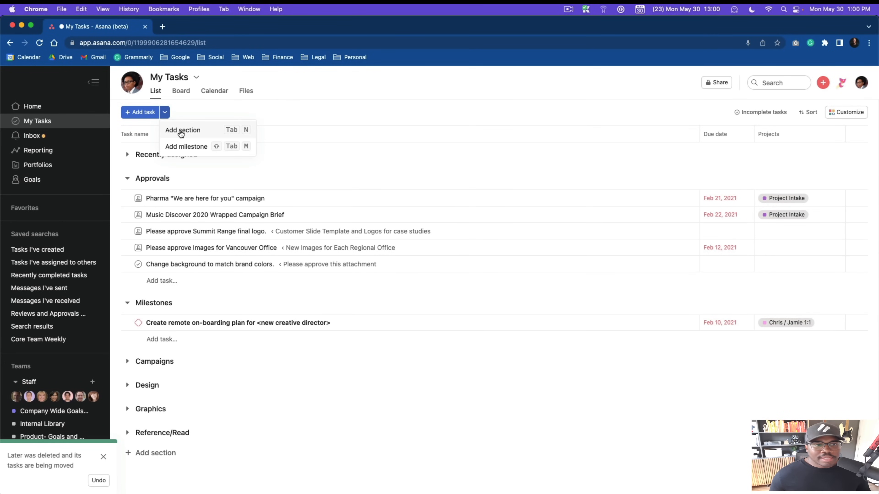
pyautogui.click(182, 130)
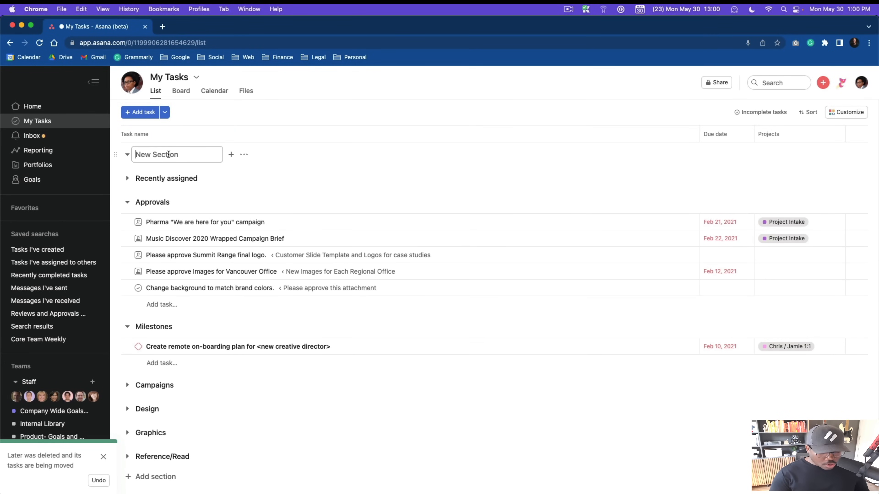
pyautogui.write('Today')
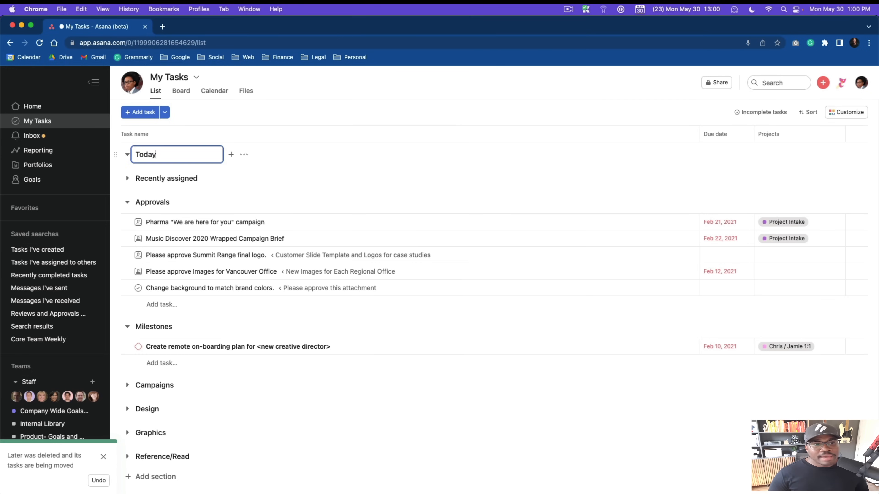
pyautogui.press('Return')
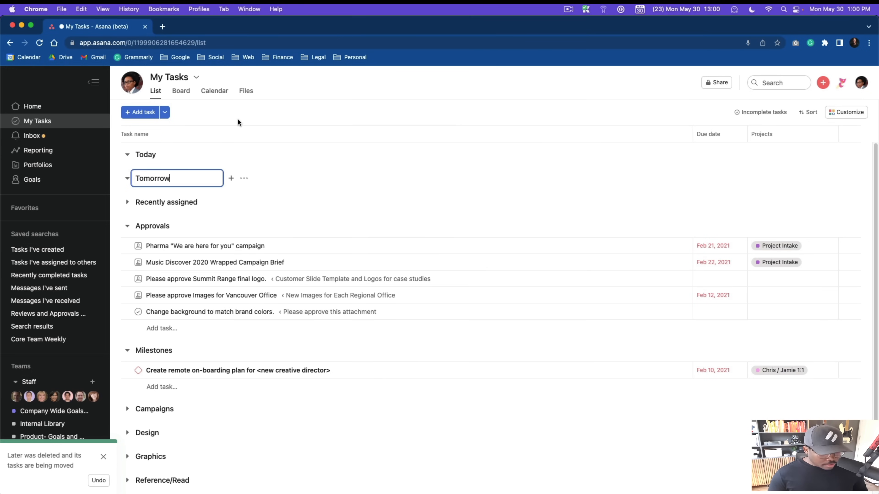
pyautogui.press('Return')
pyautogui.write('Overdue')
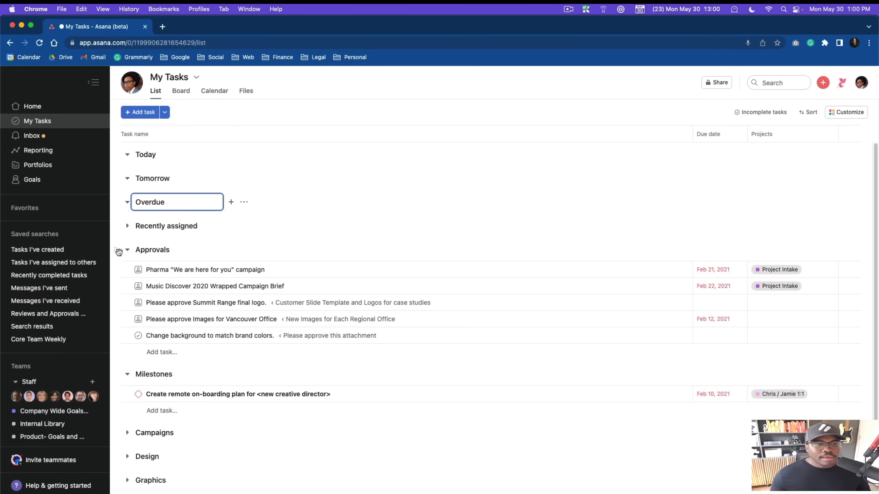
pyautogui.click(128, 251)
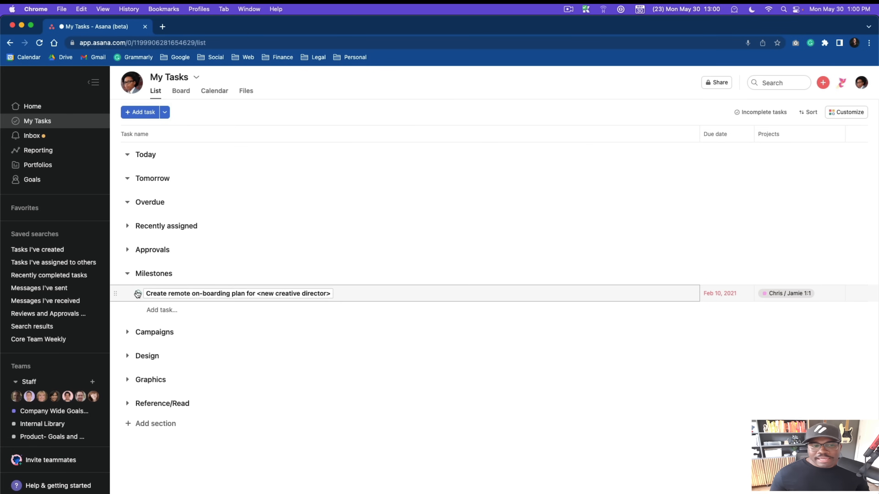
pyautogui.click(128, 275)
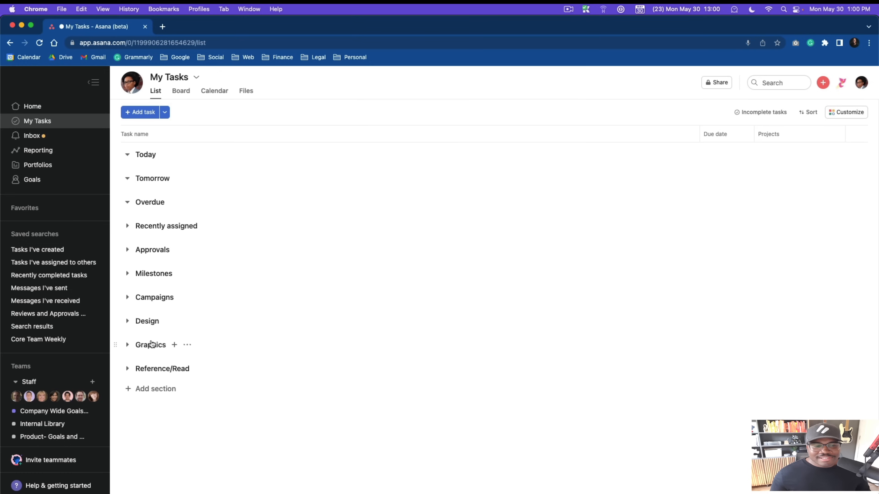
# Add three tasks named Task 1, Task 2 and Task 3 to the Today section.
pyautogui.click(150, 154)
pyautogui.press('Return')
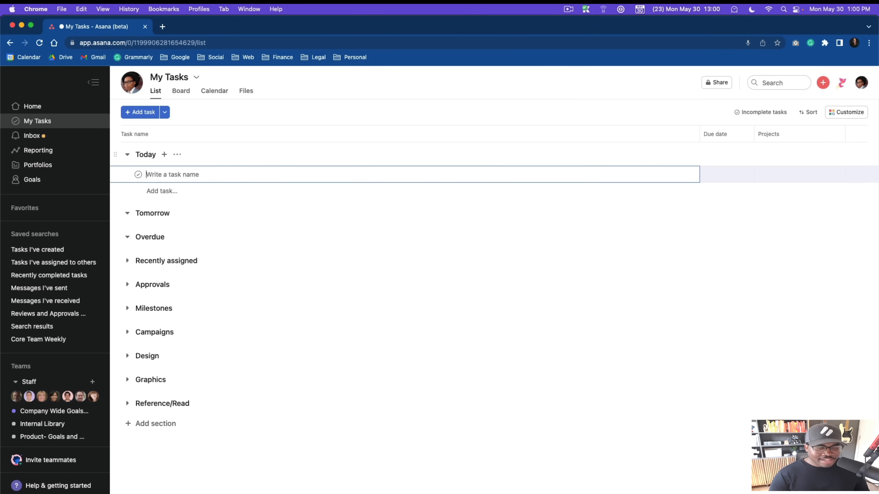
pyautogui.write('Task')
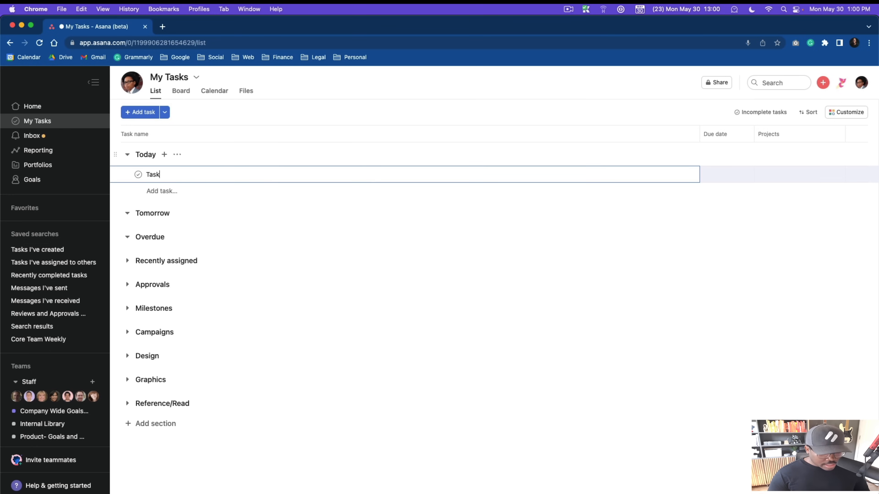
pyautogui.write(' 1')
pyautogui.press('Return')
pyautogui.write('Task 2')
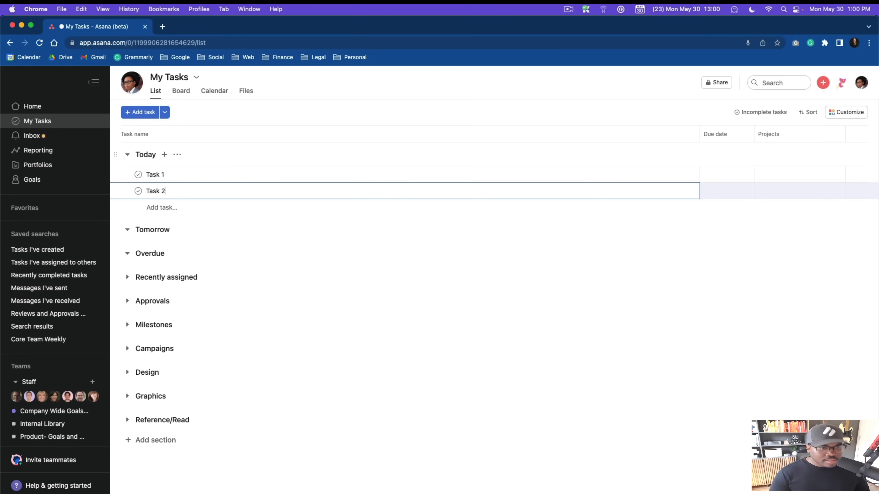
pyautogui.press('Return')
pyautogui.write('Task 3')
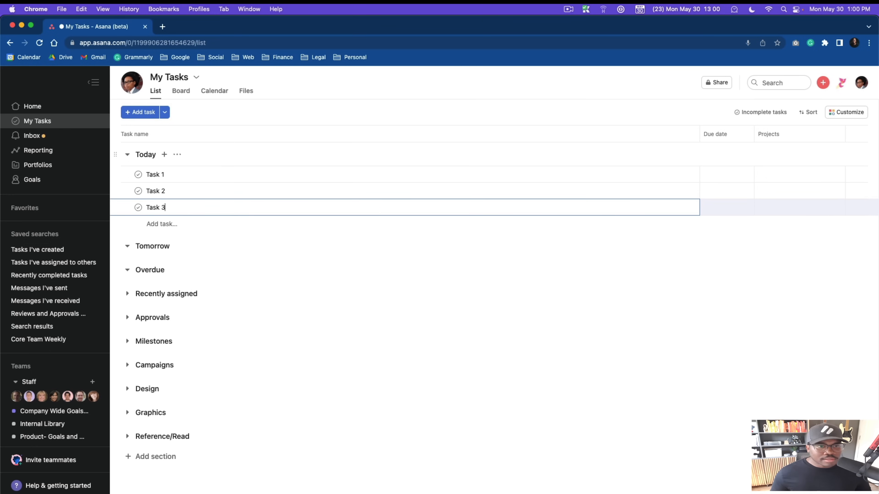
# Set the due dates to May 30, 2022 for Task 1, June 2 for Task 2 and May 16 for Task 3.
pyautogui.click(710, 175)
pyautogui.click(733, 298)
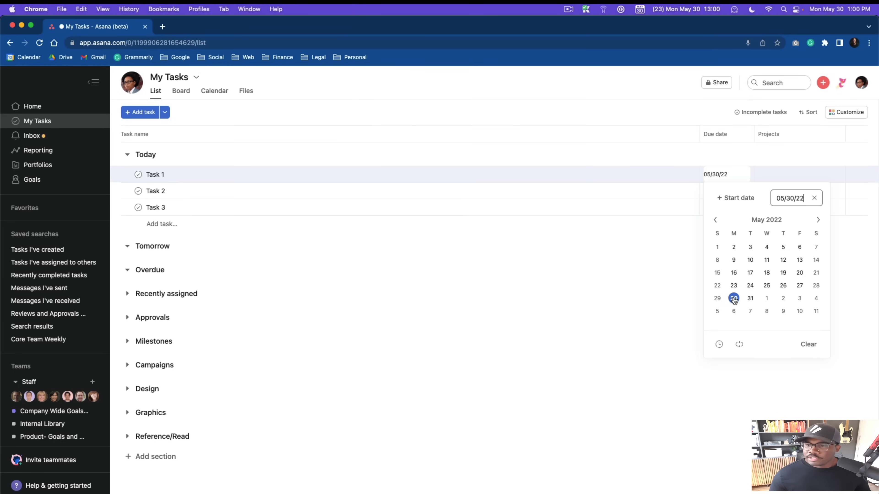
pyautogui.click(710, 191)
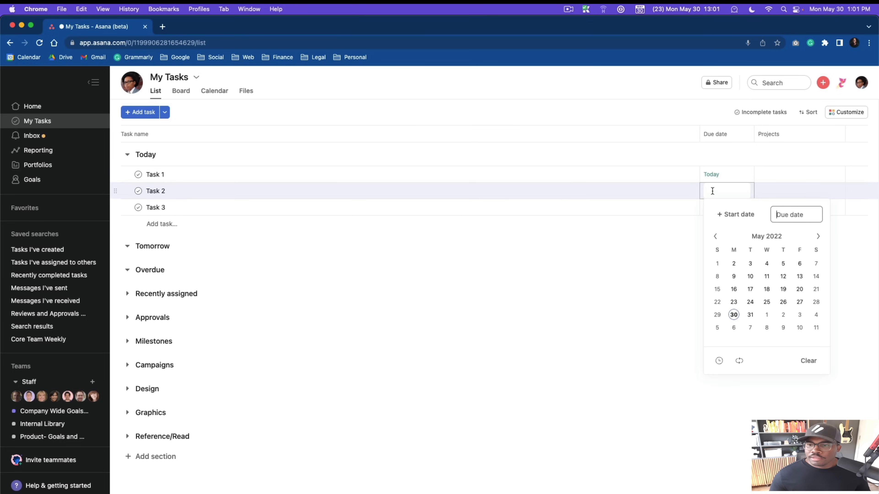
pyautogui.click(783, 314)
pyautogui.click(710, 207)
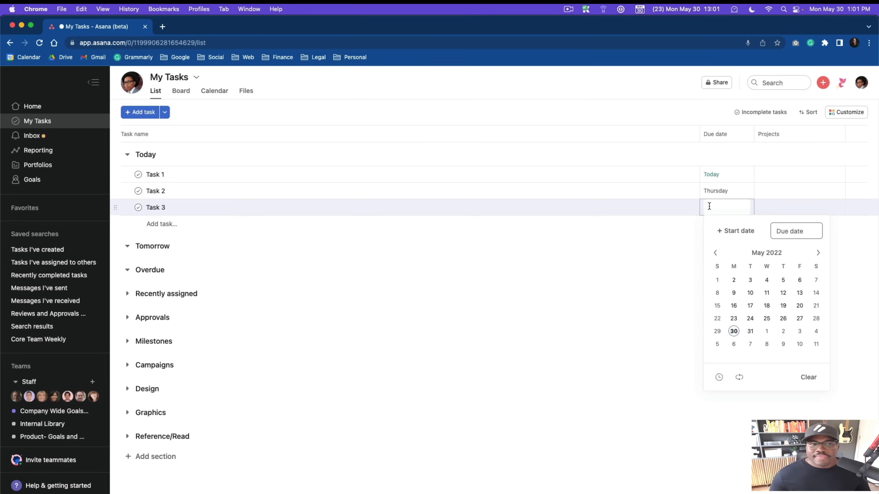
pyautogui.click(734, 306)
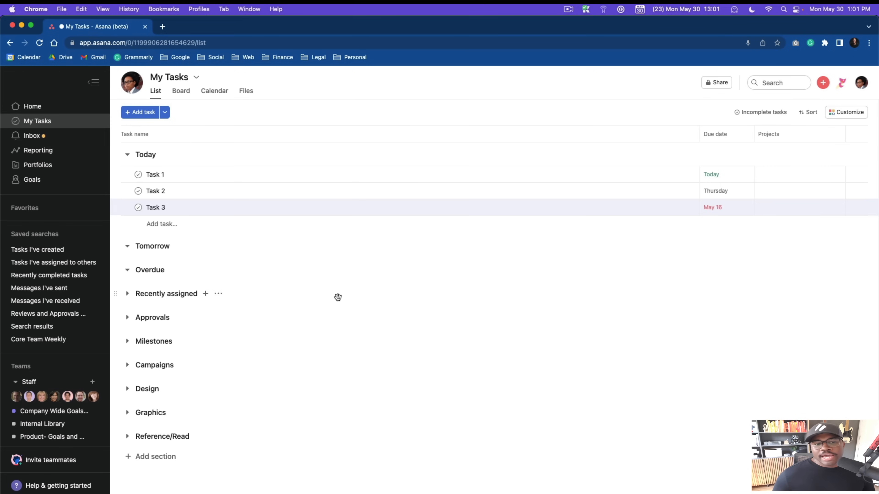
# Hide the sidebar and narrow the Task name column to bring the due dates closer to the task names.
pyautogui.click(93, 82)
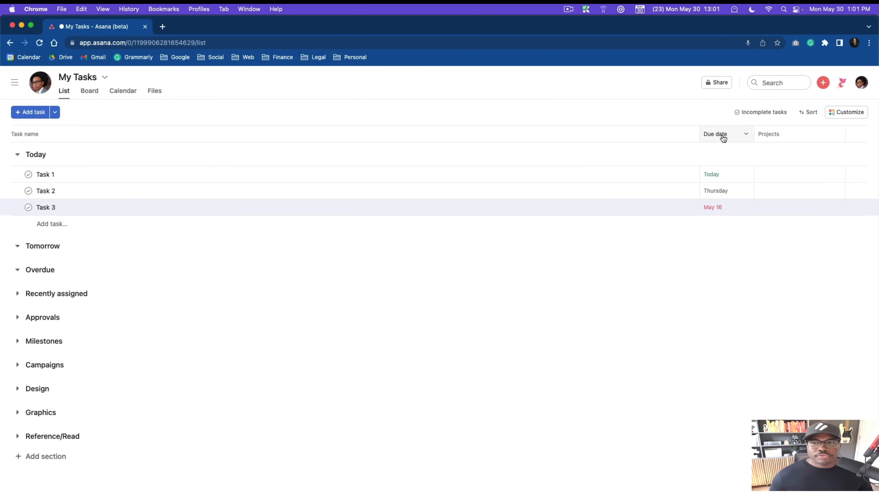
pyautogui.moveTo(694, 129); pyautogui.dragTo(163, 235)
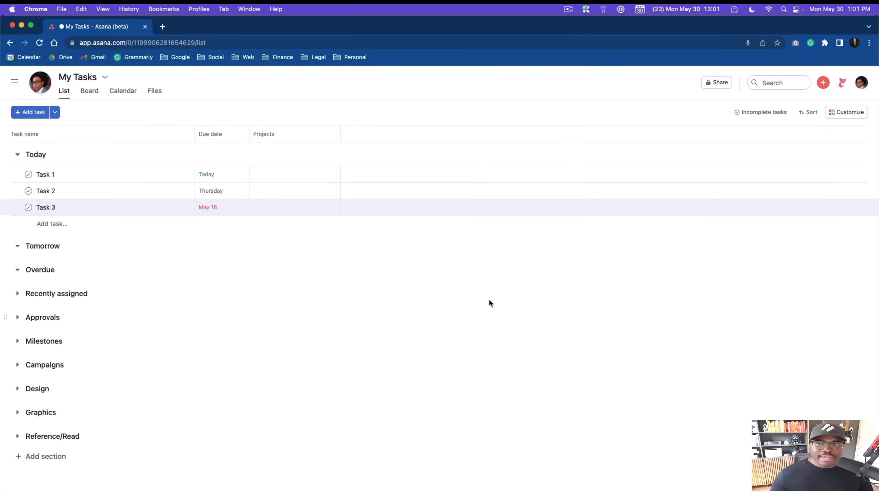
# Share My Tasks with a teammate by inviting them in Manage privacy, and close the dialog.
pyautogui.click(713, 84)
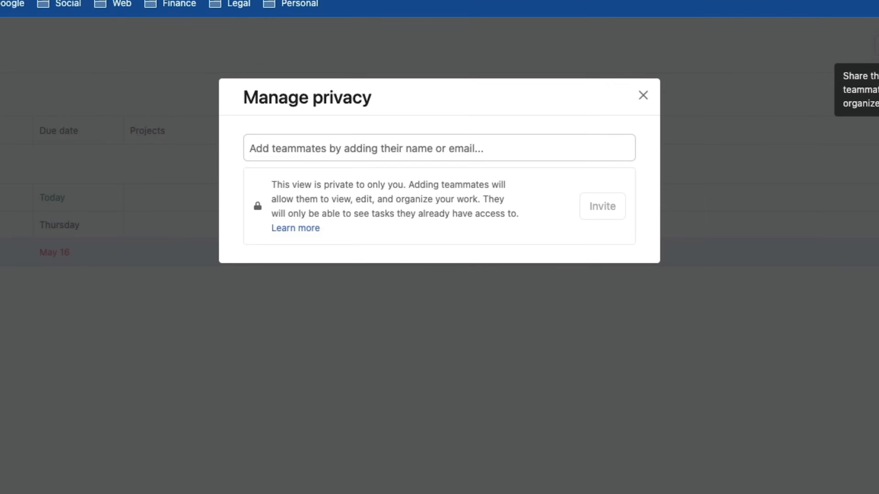
pyautogui.click(284, 148)
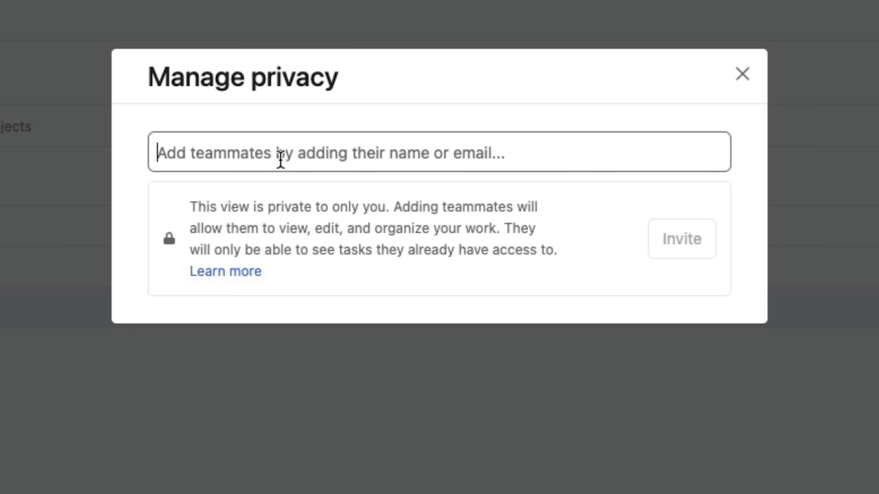
pyautogui.write('g')
pyautogui.click(273, 194)
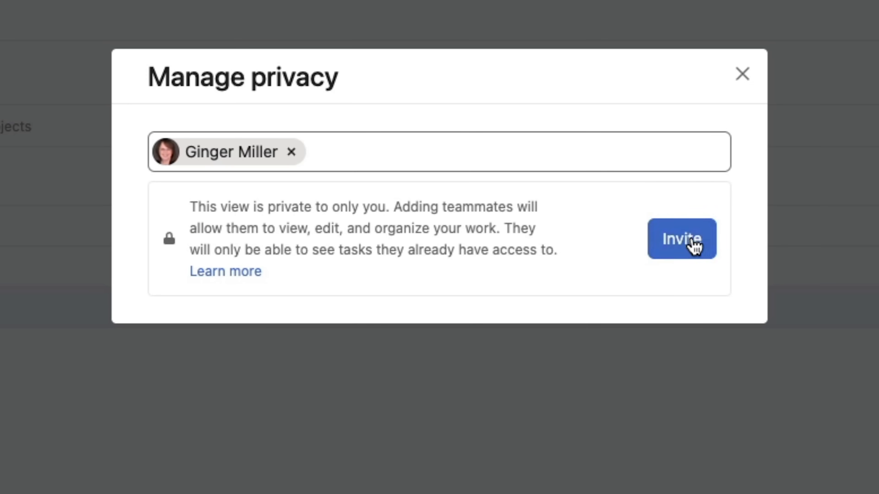
pyautogui.click(692, 243)
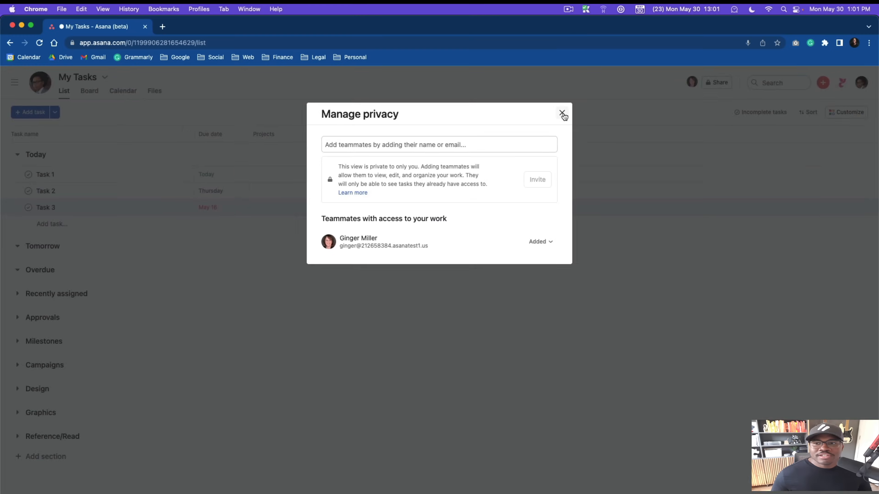
pyautogui.click(562, 114)
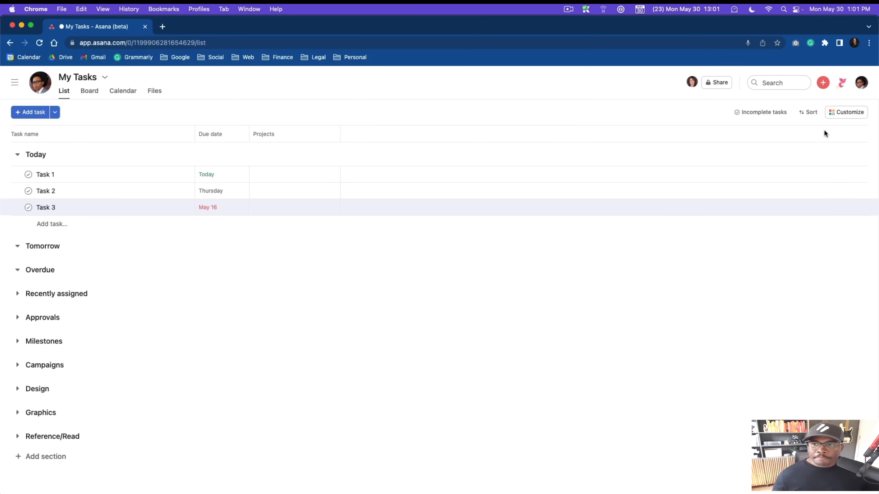
# Show the Tags field in My Tasks, and toggle the Projects and Due date fields off and back on.
pyautogui.click(855, 113)
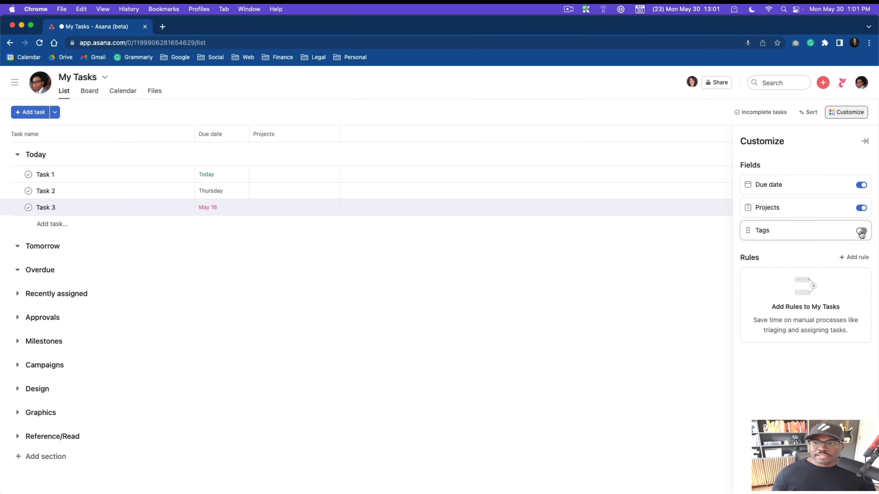
pyautogui.click(862, 208)
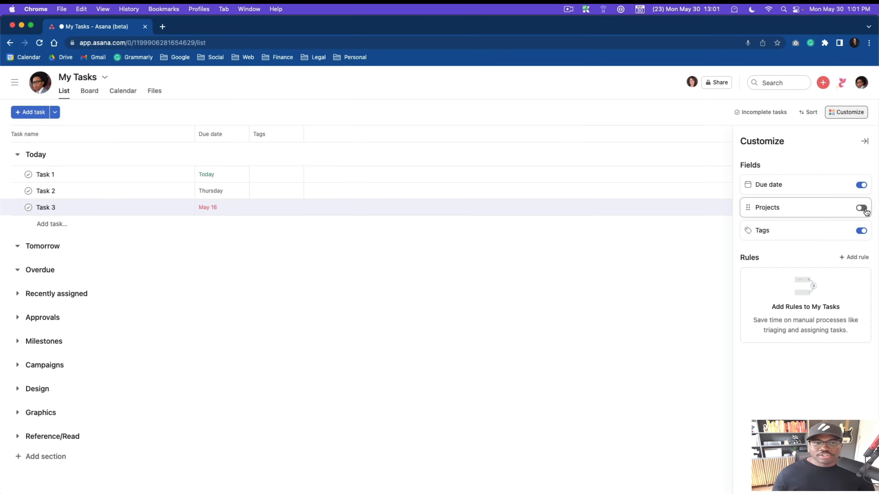
pyautogui.click(861, 185)
pyautogui.click(862, 185)
pyautogui.click(860, 208)
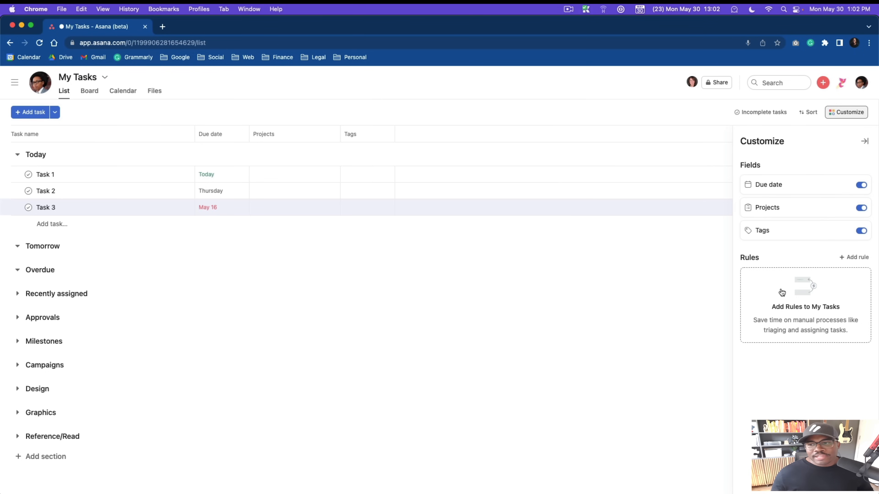
pyautogui.click(848, 115)
pyautogui.click(846, 116)
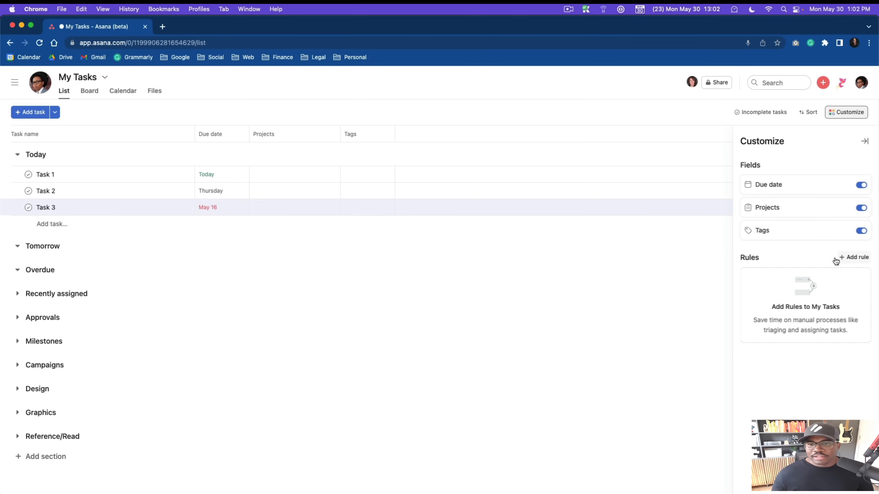
pyautogui.click(67, 155)
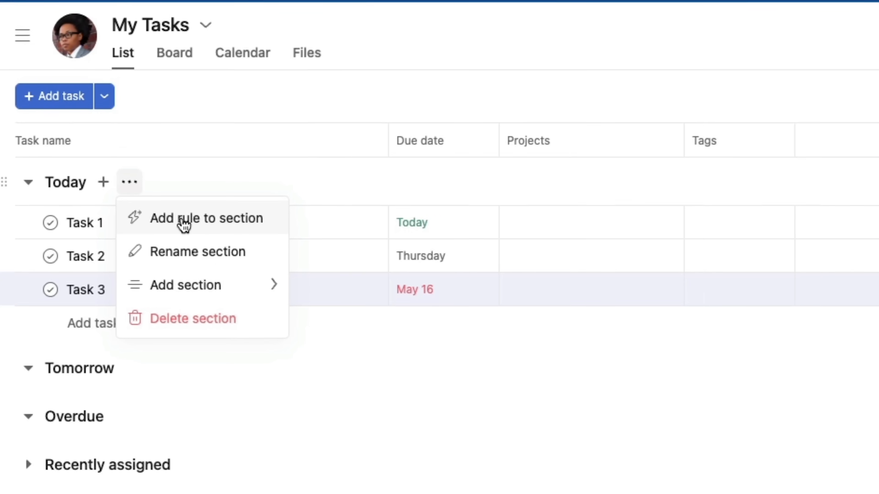
pyautogui.click(194, 227)
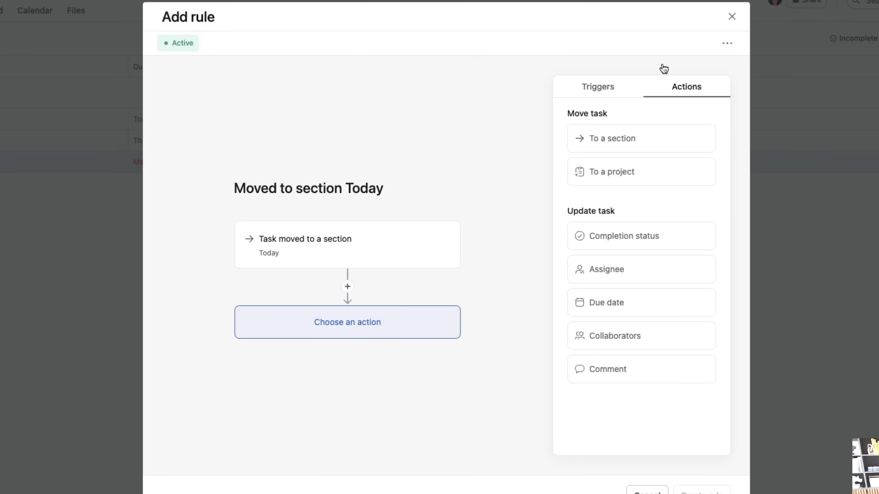
pyautogui.click(731, 16)
# Add the recommended rule to My Tasks that moves a task to the Today section when it is due today.
pyautogui.click(856, 112)
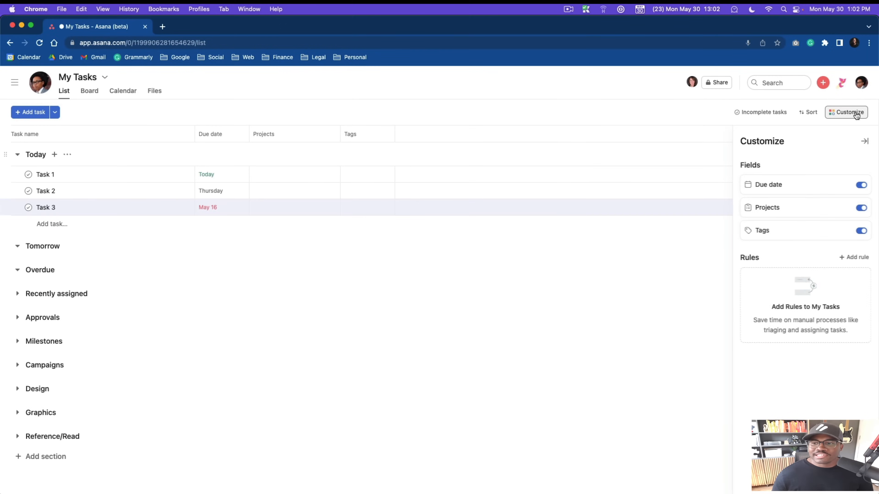
pyautogui.click(805, 313)
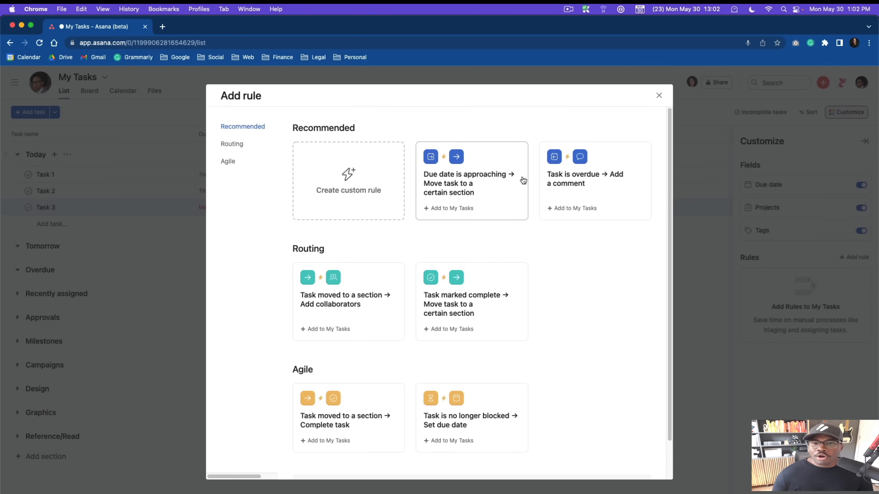
pyautogui.scroll(-2, 523, 181)
pyautogui.scroll(2, 504, 250)
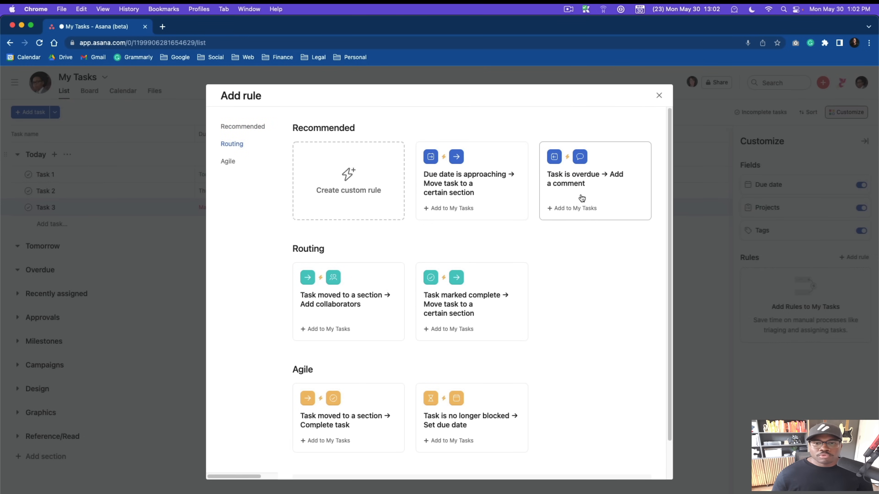
pyautogui.click(487, 193)
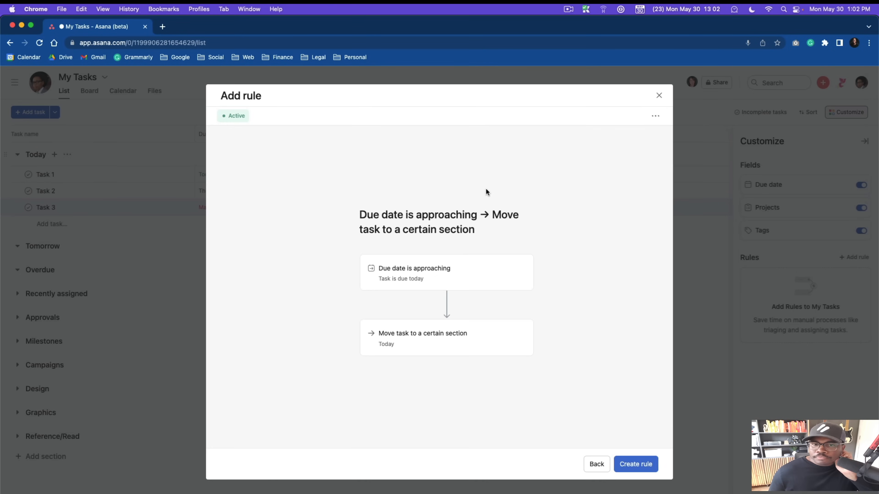
pyautogui.click(481, 276)
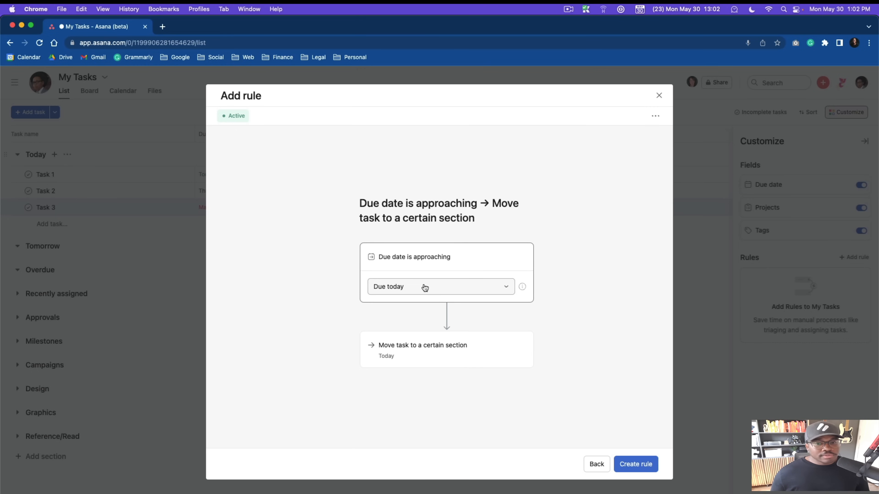
pyautogui.click(419, 358)
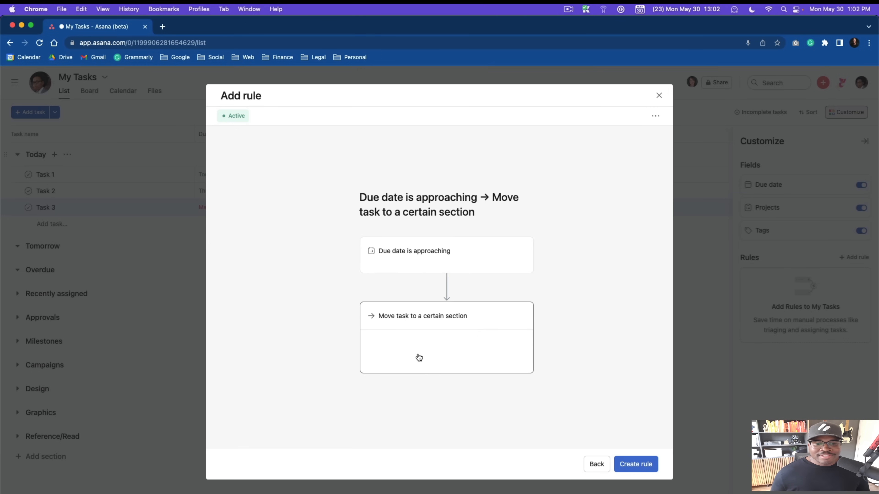
pyautogui.click(636, 465)
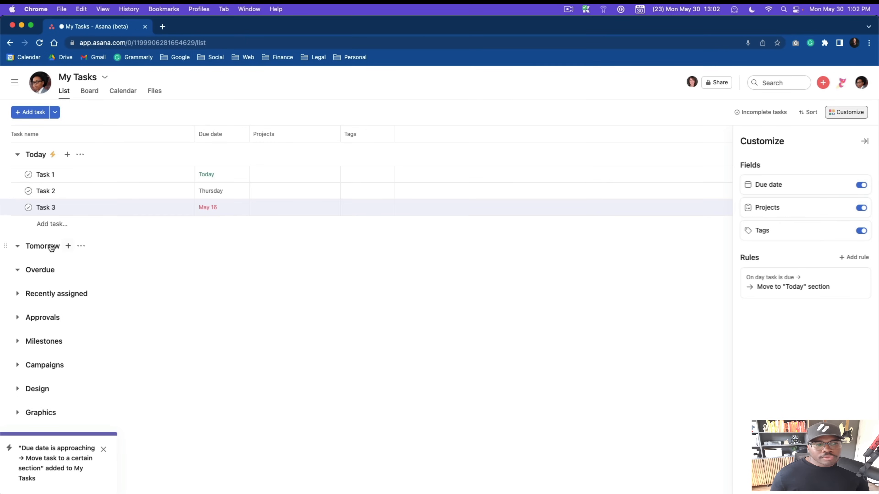
# Start a rule from the Tomorrow section and replace its trigger with Due date, using New due date is set.
pyautogui.click(81, 247)
pyautogui.click(119, 264)
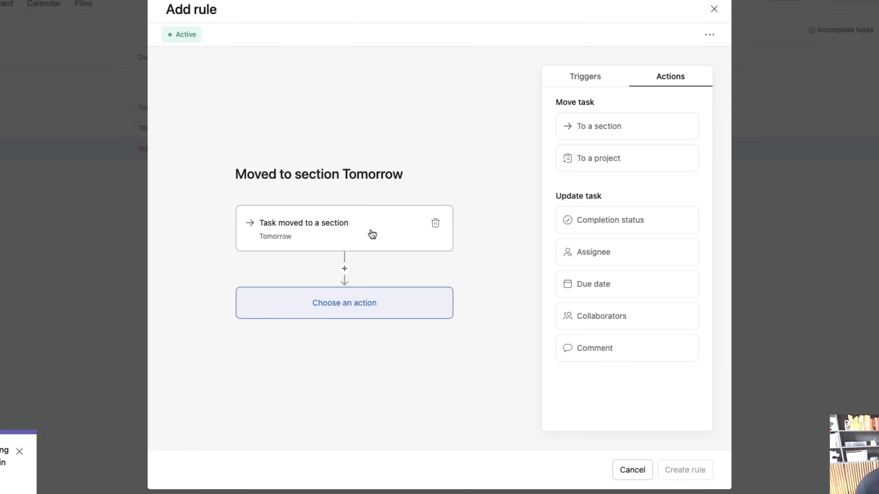
pyautogui.click(584, 83)
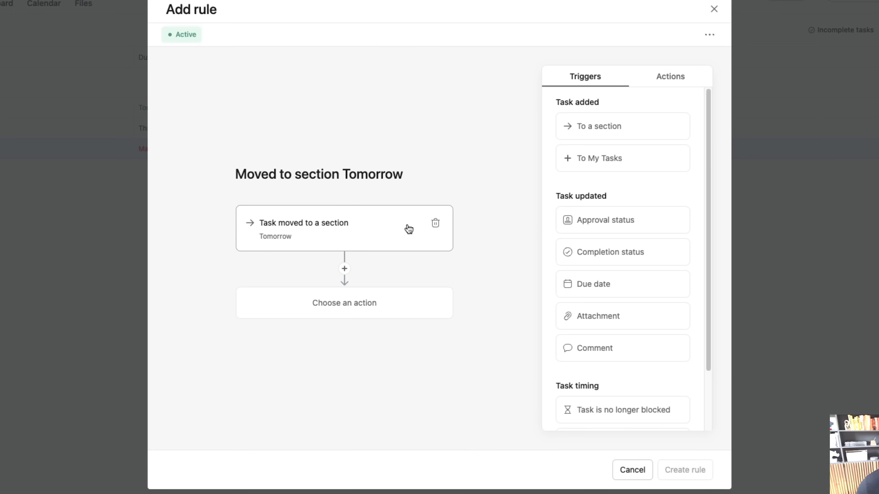
pyautogui.click(436, 224)
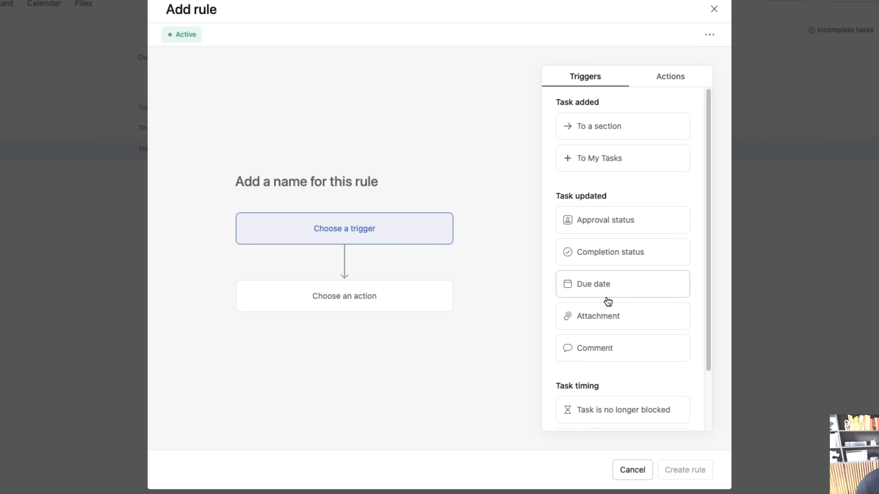
pyautogui.click(596, 285)
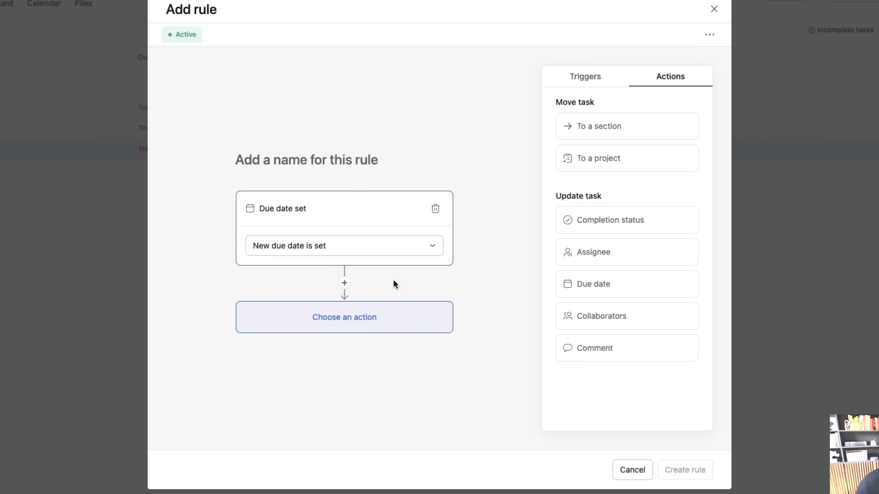
pyautogui.click(342, 249)
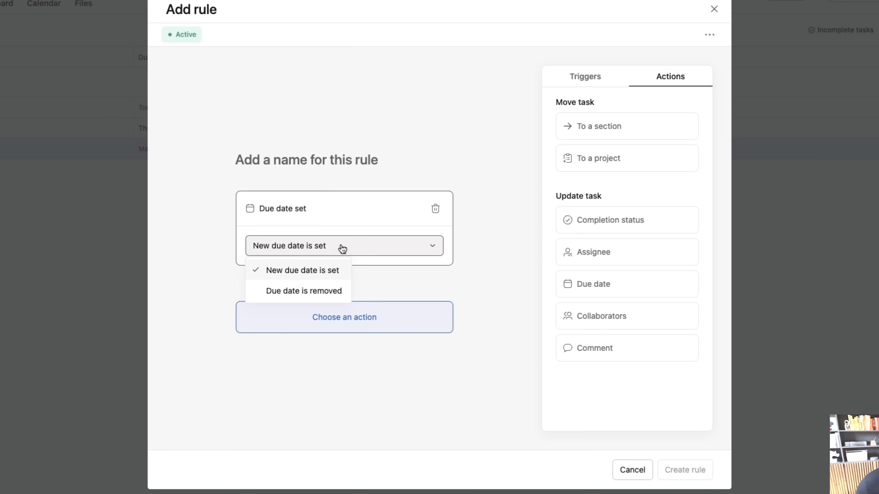
pyautogui.click(336, 273)
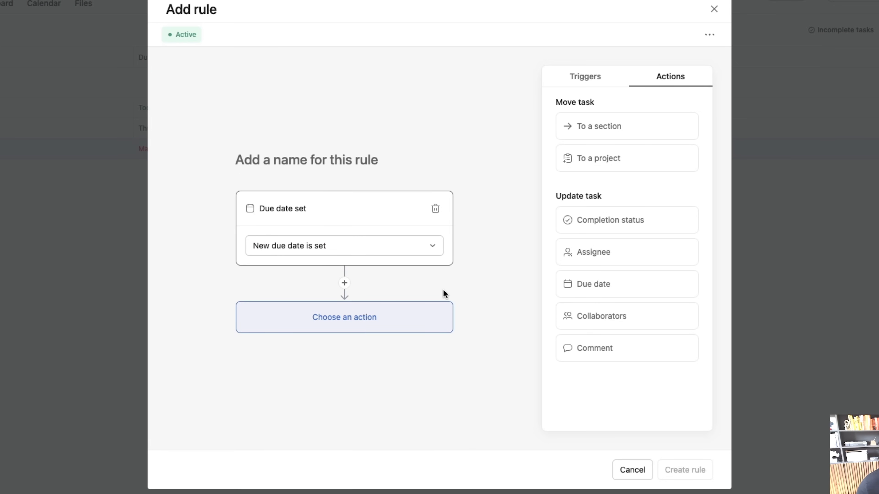
# Add a Set due date action of 1 day in the future and create the rule.
pyautogui.click(602, 290)
pyautogui.click(308, 303)
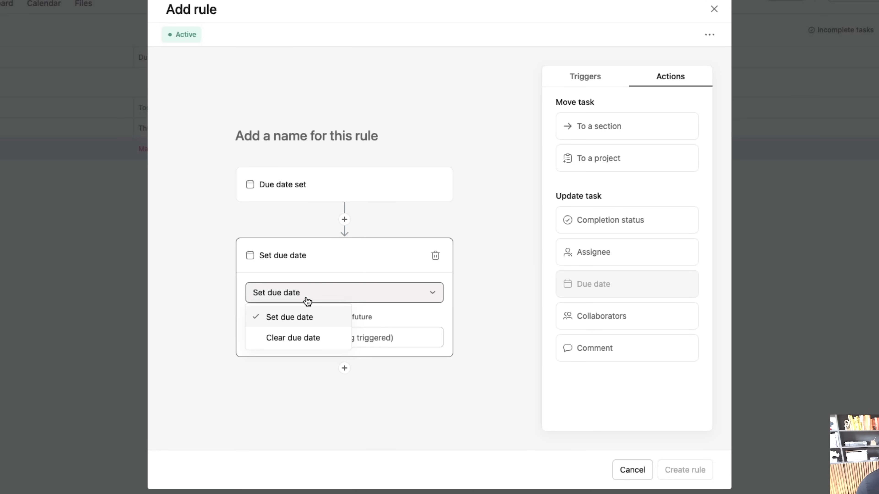
pyautogui.click(305, 318)
pyautogui.click(325, 343)
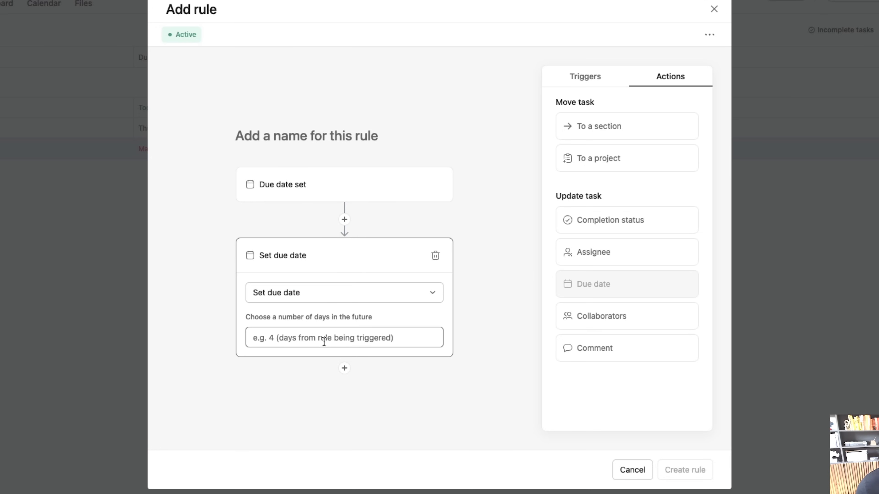
pyautogui.write('1')
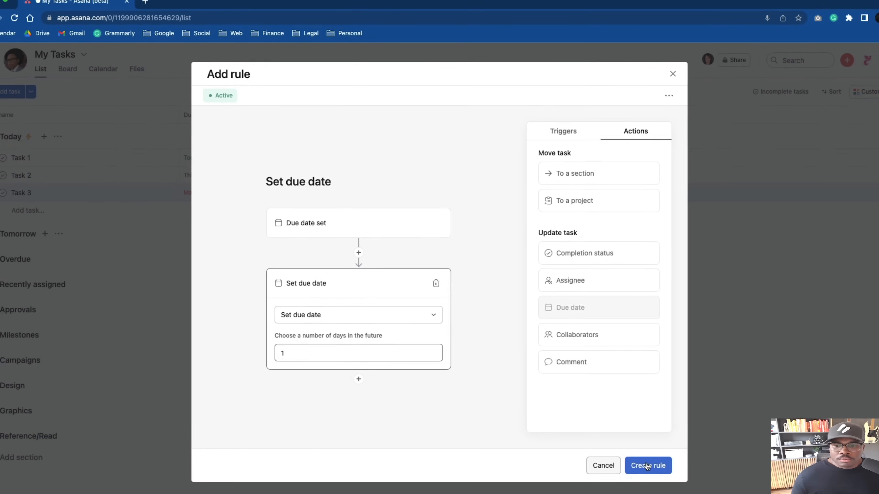
pyautogui.click(687, 470)
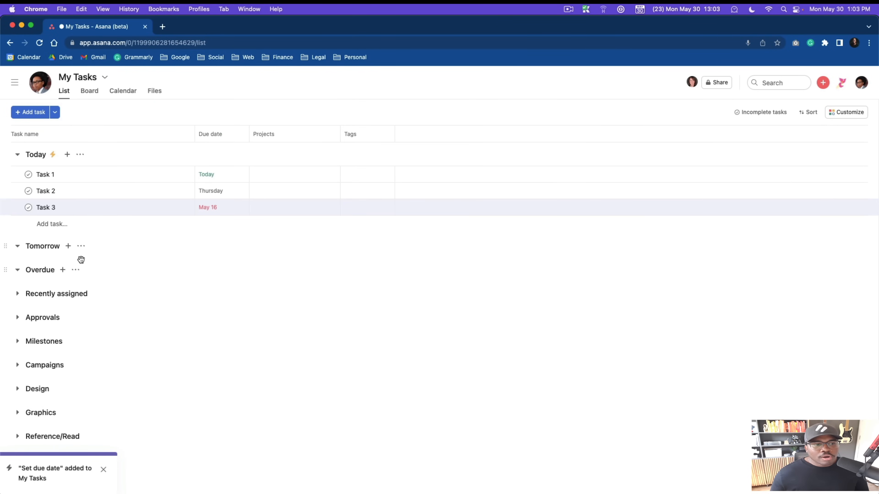
# Open the rule templates of My Tasks to add another rule.
pyautogui.click(45, 273)
pyautogui.click(135, 268)
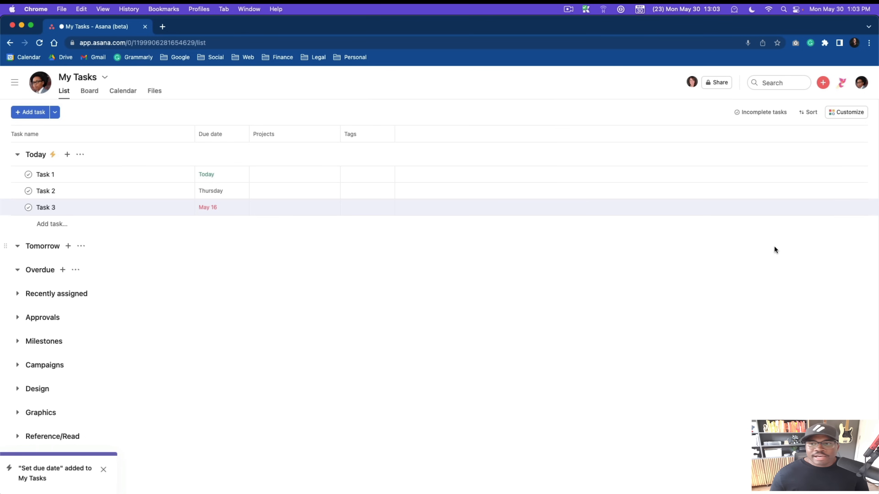
pyautogui.click(846, 112)
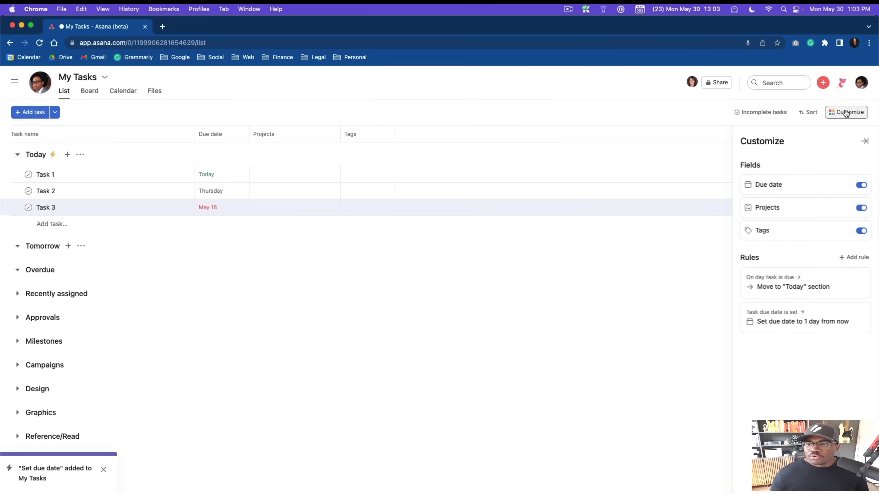
pyautogui.click(854, 257)
pyautogui.click(337, 182)
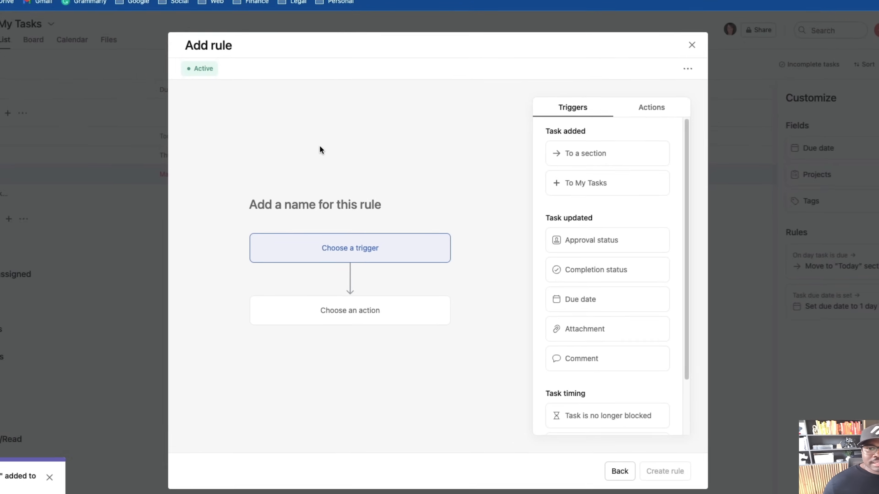
pyautogui.scroll(-3, 622, 346)
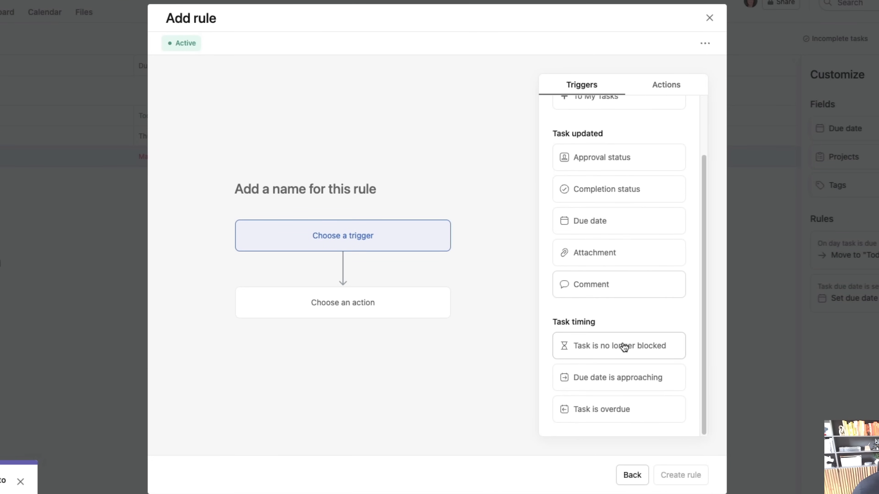
pyautogui.click(649, 379)
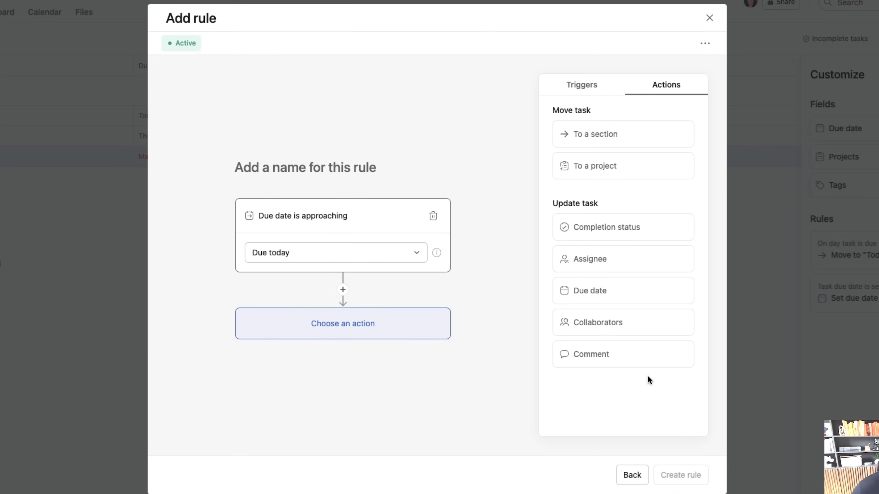
pyautogui.click(328, 256)
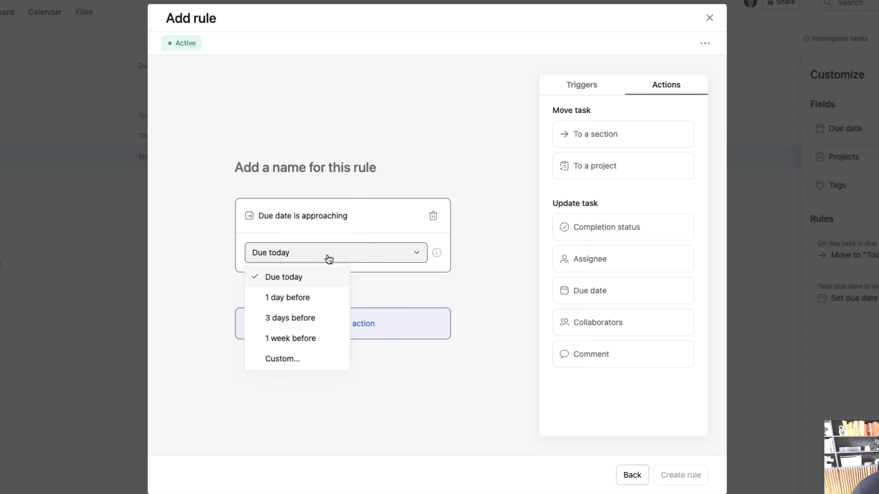
pyautogui.click(631, 473)
# Create a custom rule that moves a task to the Overdue section 1 day after its due date passes.
pyautogui.click(343, 133)
pyautogui.scroll(-3, 588, 297)
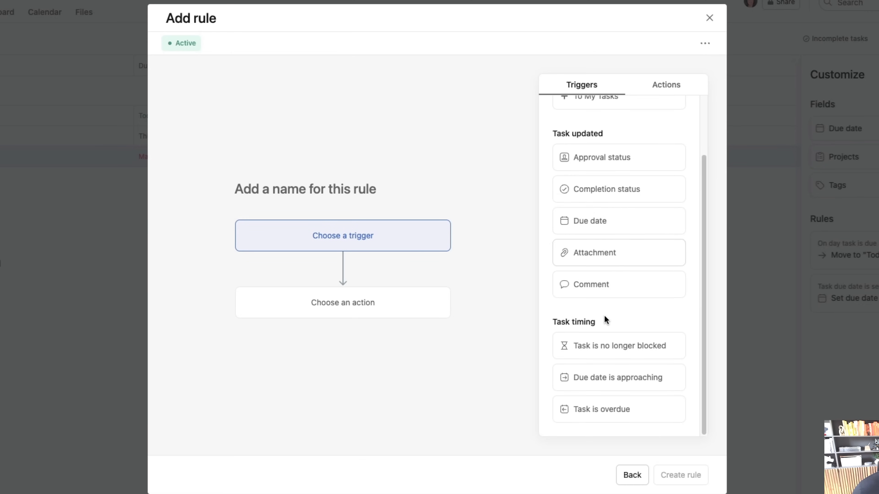
pyautogui.click(646, 411)
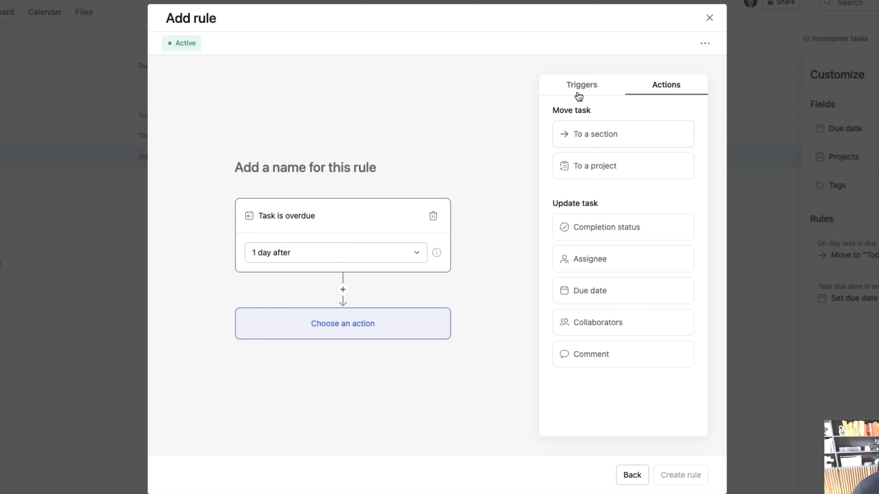
pyautogui.click(657, 90)
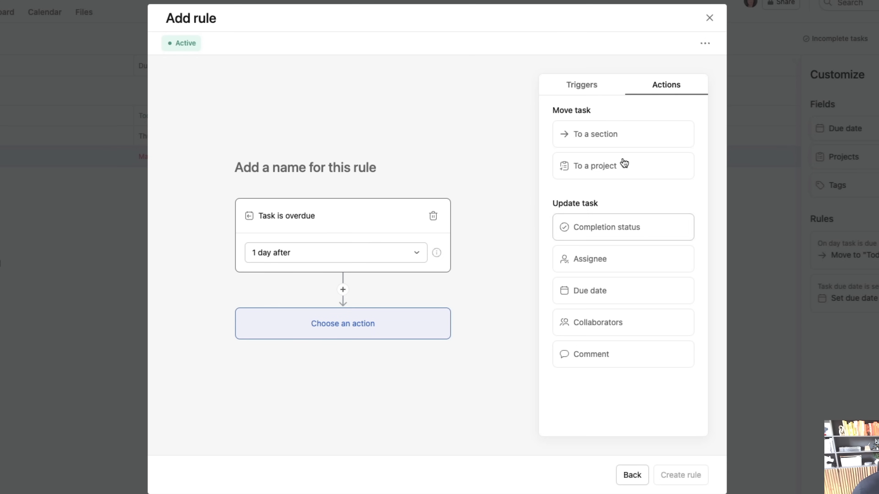
pyautogui.click(615, 134)
pyautogui.click(317, 335)
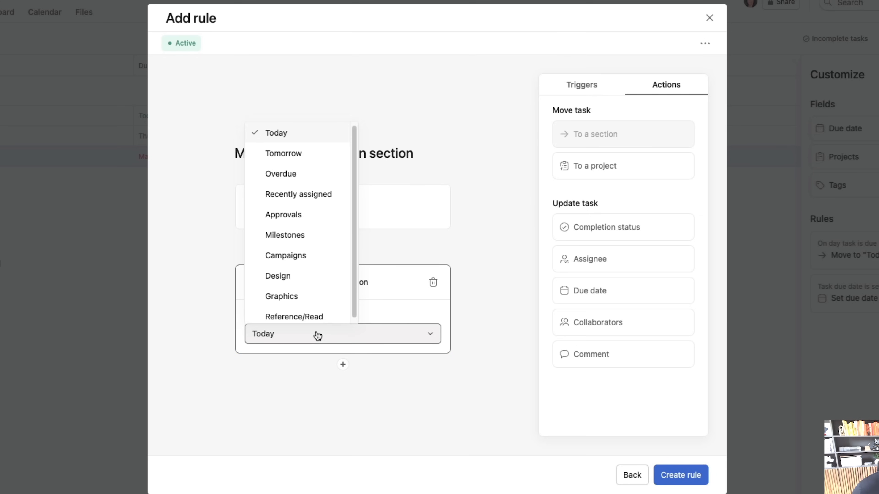
pyautogui.click(296, 172)
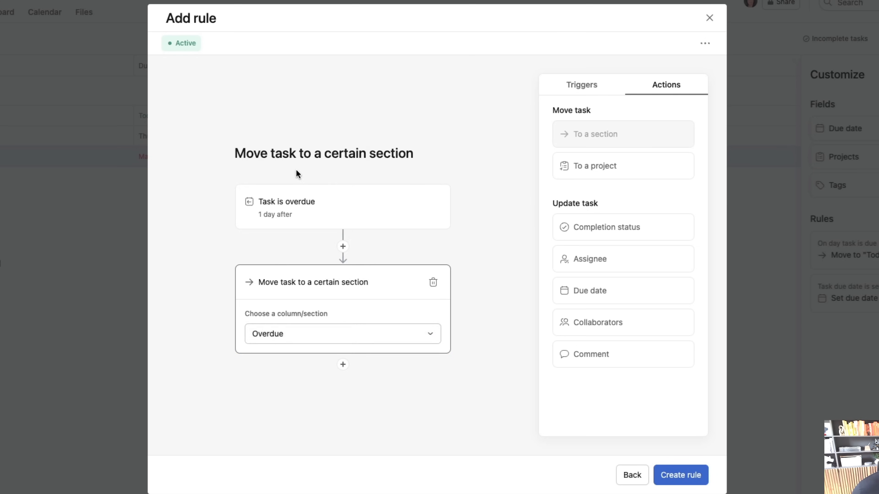
pyautogui.click(680, 475)
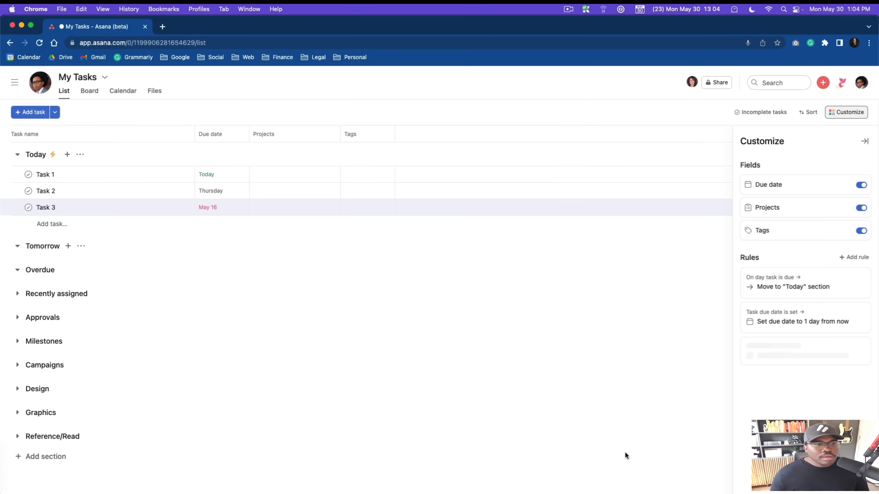
# Delete the My Tasks rule that sets the due date to 1 day from now.
pyautogui.click(54, 246)
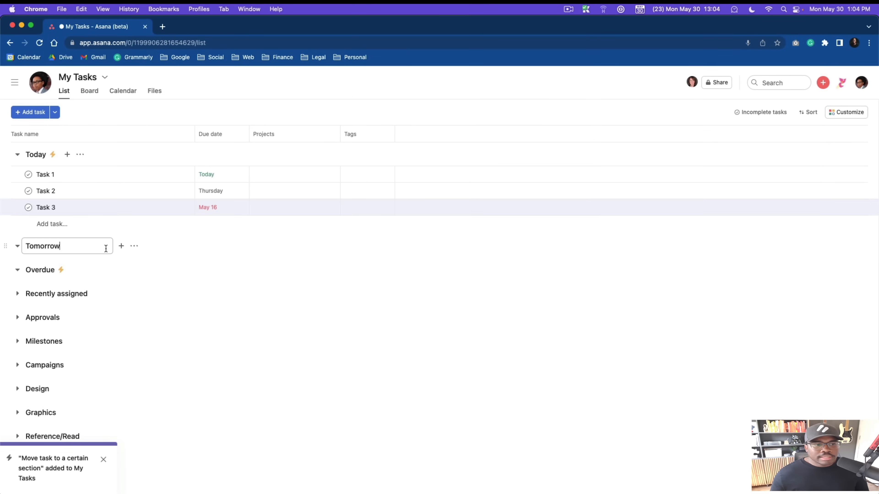
pyautogui.click(847, 112)
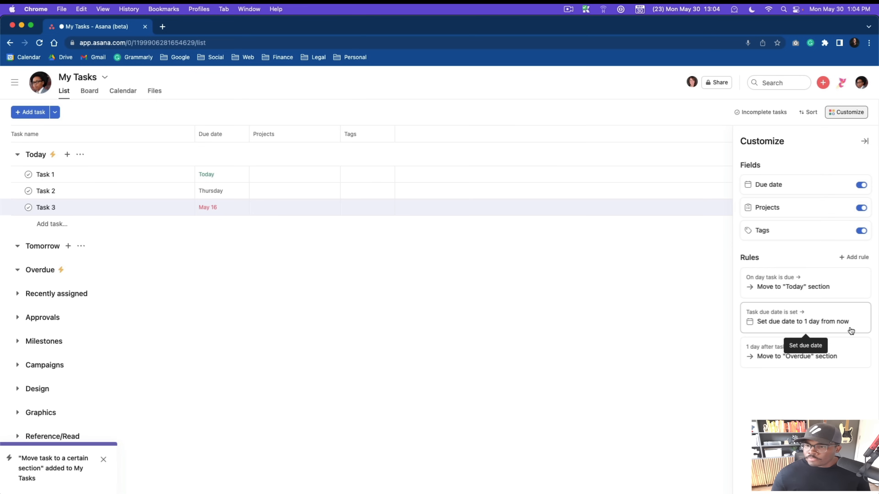
pyautogui.click(843, 317)
pyautogui.click(244, 464)
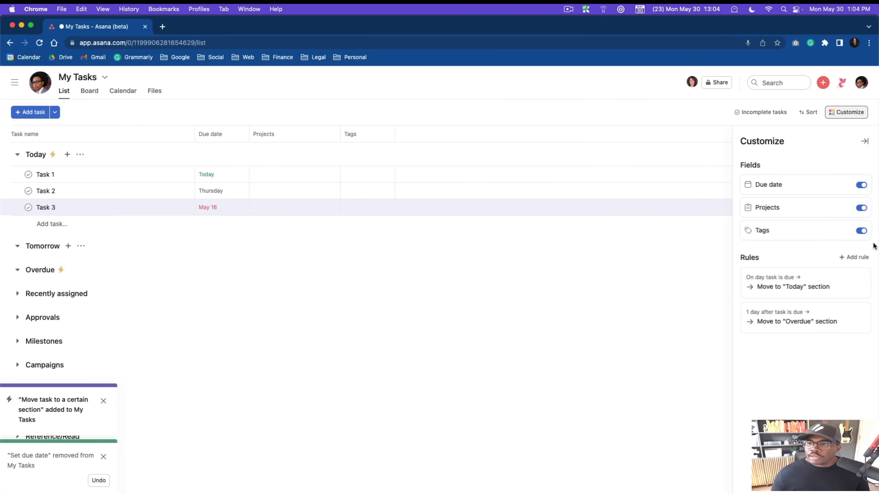
# Create a custom rule that moves a task to the Tomorrow section 1 day before its due date.
pyautogui.click(854, 257)
pyautogui.click(342, 179)
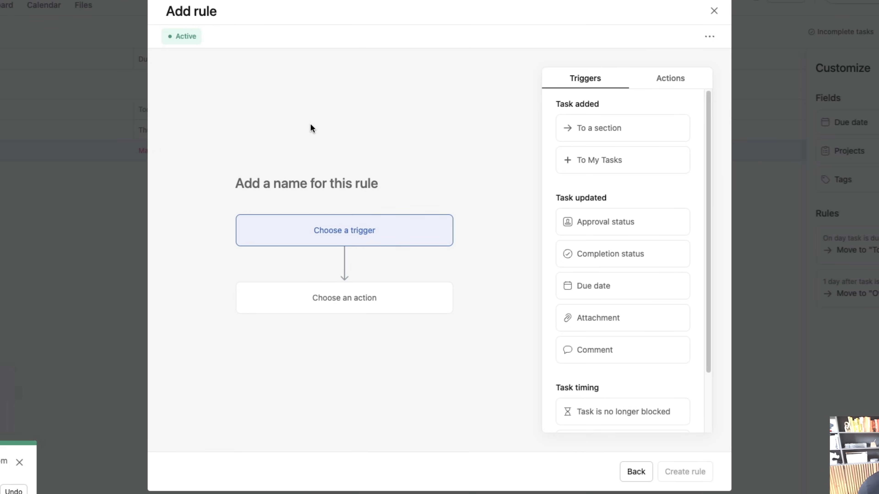
pyautogui.scroll(-2, 601, 194)
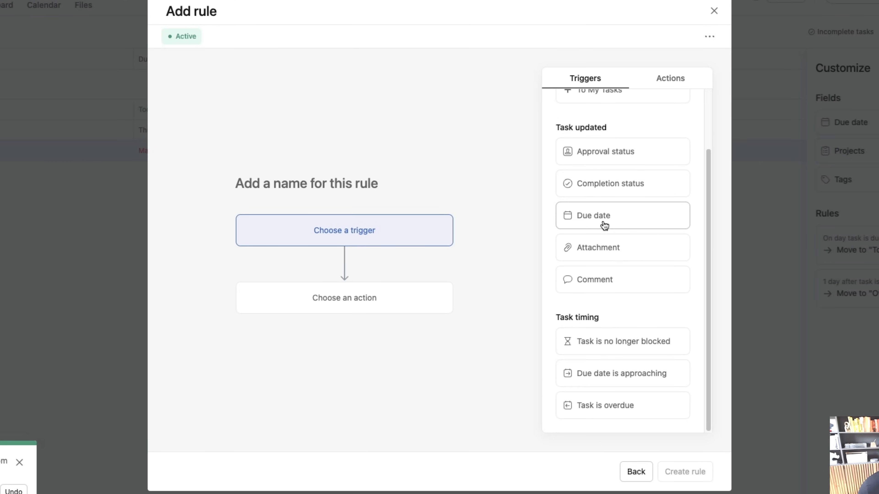
pyautogui.click(630, 375)
pyautogui.click(323, 254)
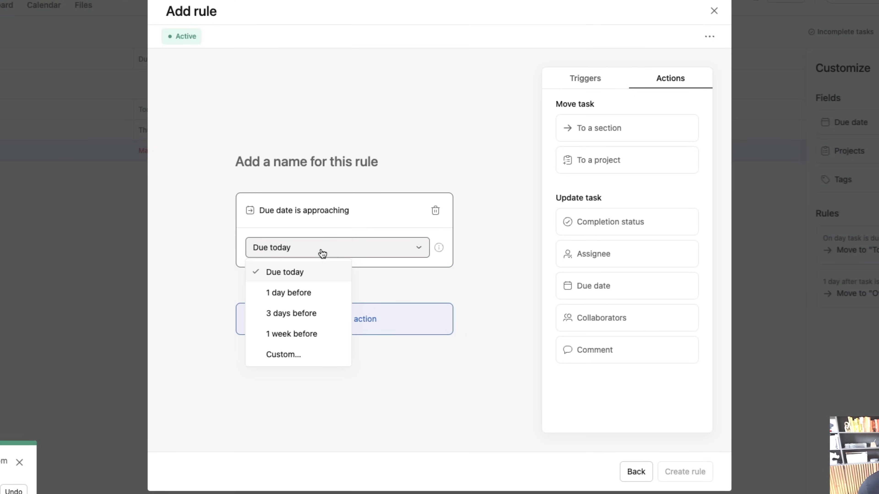
pyautogui.click(311, 300)
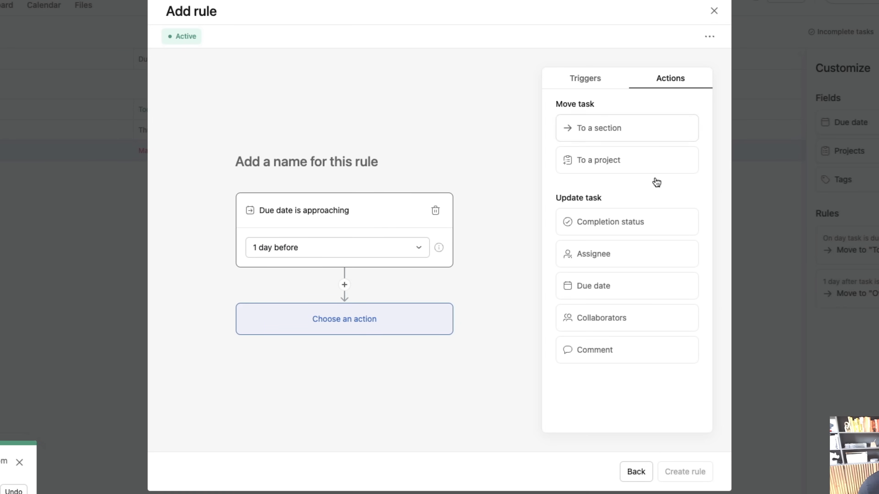
pyautogui.click(620, 134)
pyautogui.click(379, 332)
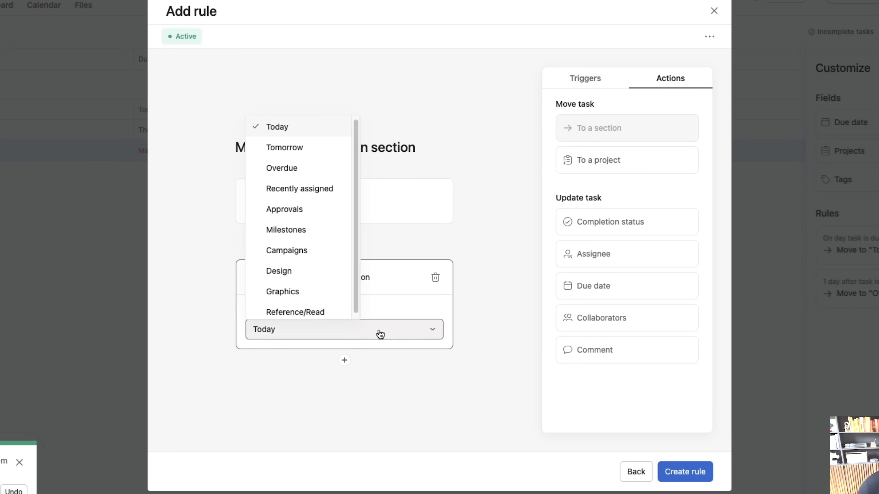
pyautogui.click(300, 147)
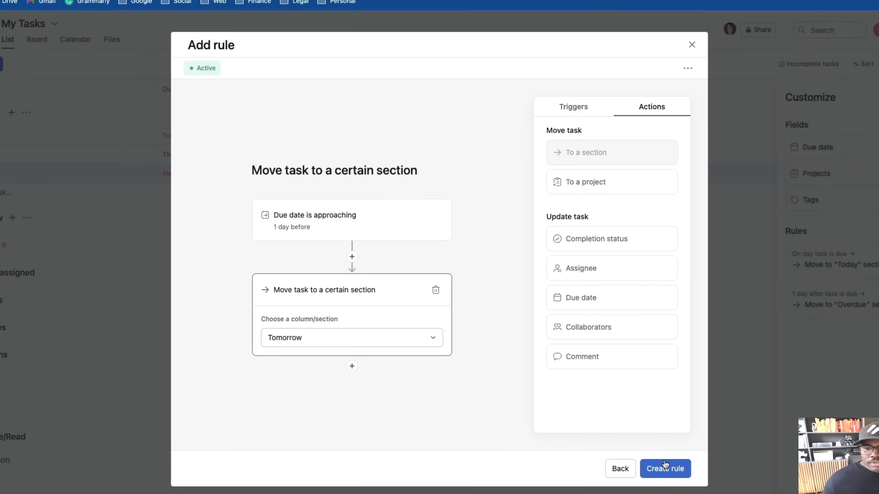
pyautogui.click(685, 472)
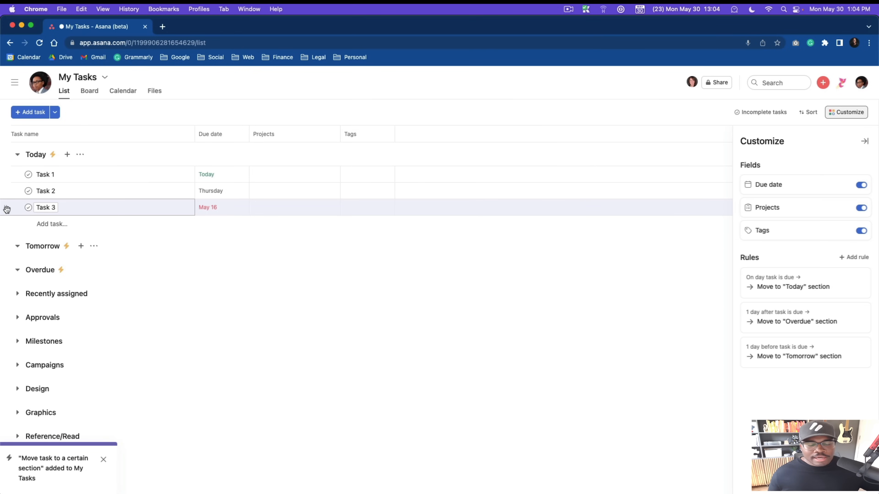
# Move Task 3 from Today to the Overdue section and Task 2 from Today to the Tomorrow section.
pyautogui.moveTo(6, 209); pyautogui.dragTo(36, 270)
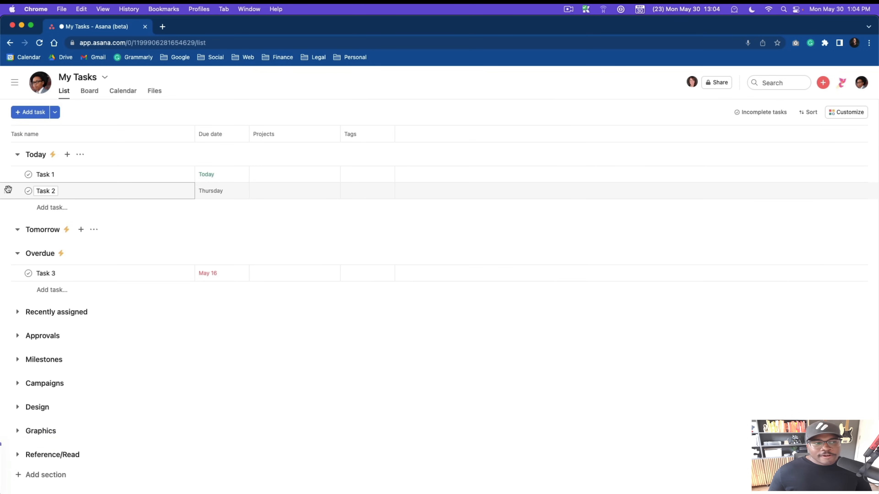
pyautogui.moveTo(7, 190); pyautogui.dragTo(40, 233)
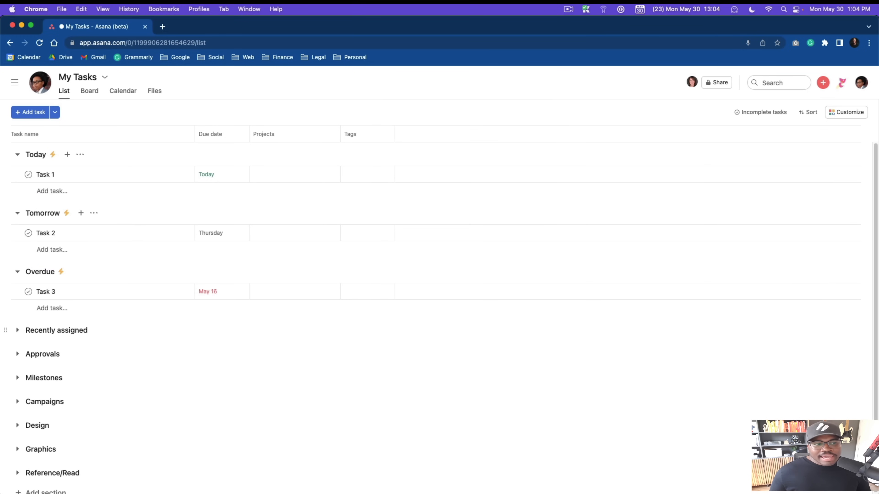
# Move the Recently assigned section above the Today section.
pyautogui.moveTo(6, 330); pyautogui.dragTo(23, 158)
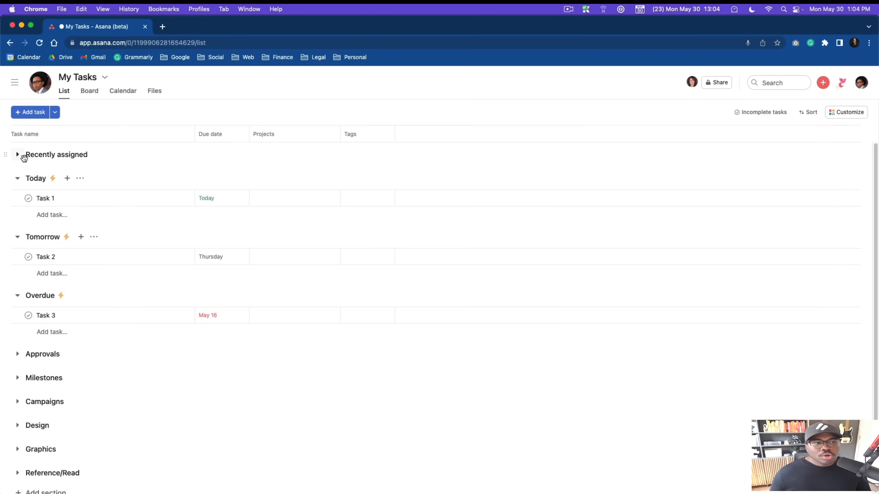
# Create a custom rule that moves every task added to My Tasks to the Recently assigned section.
pyautogui.click(850, 114)
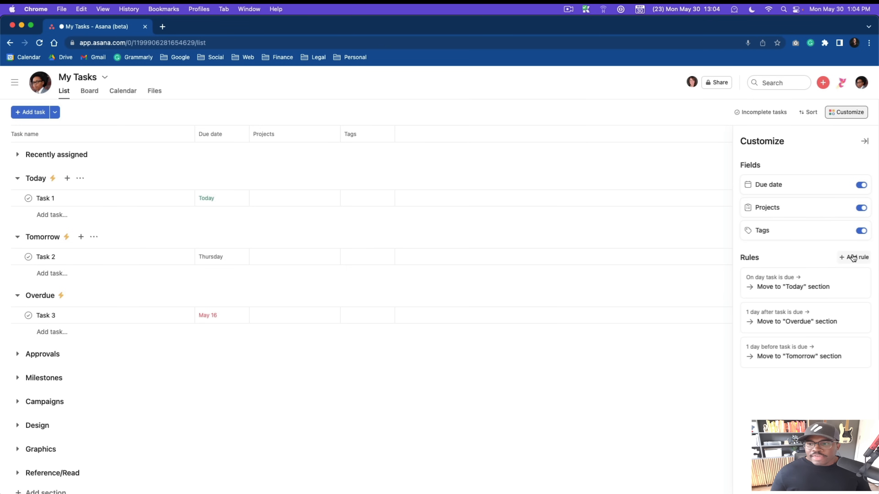
pyautogui.click(833, 284)
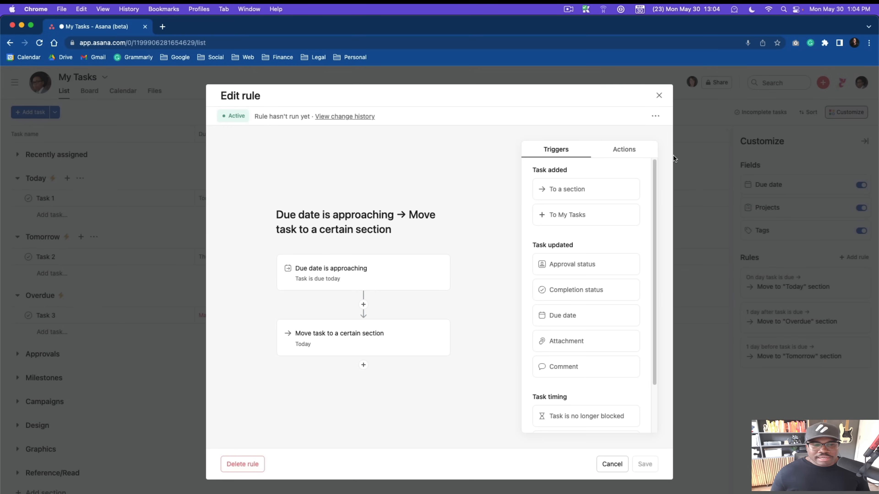
pyautogui.click(658, 95)
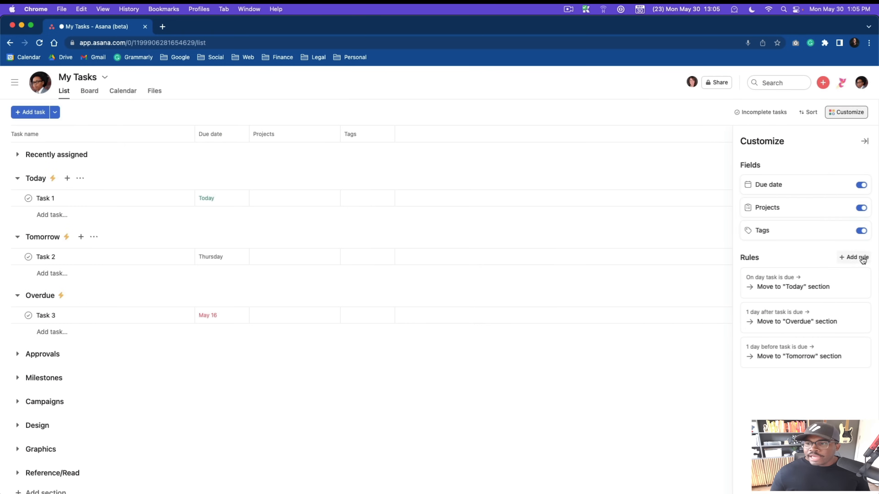
pyautogui.click(853, 258)
pyautogui.click(320, 195)
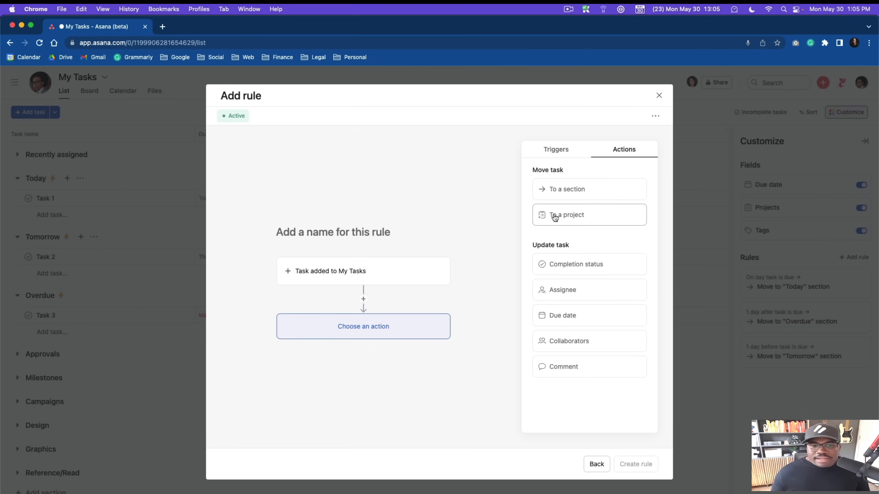
pyautogui.click(593, 188)
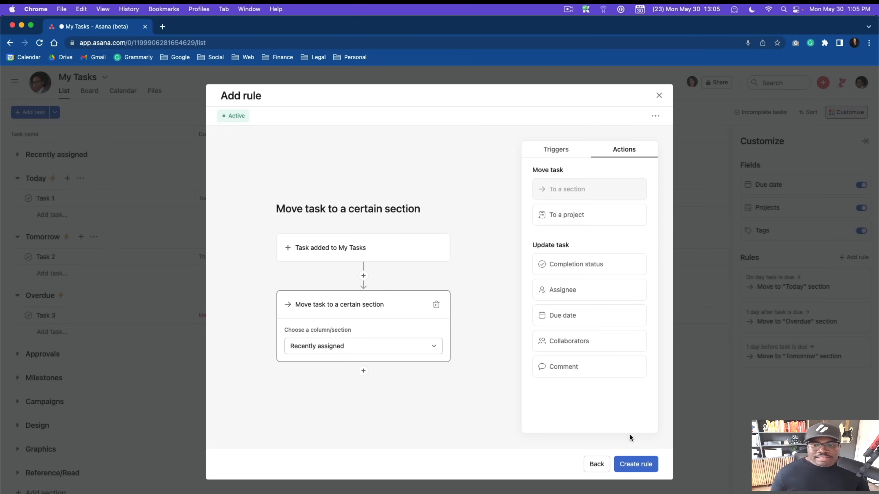
pyautogui.click(629, 464)
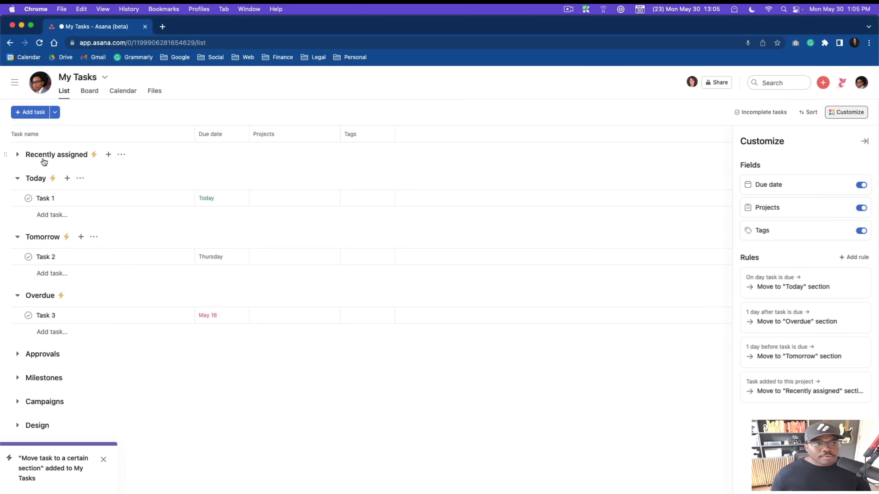
# Expand the Recently assigned section, look through its tasks and collapse it again.
pyautogui.click(17, 156)
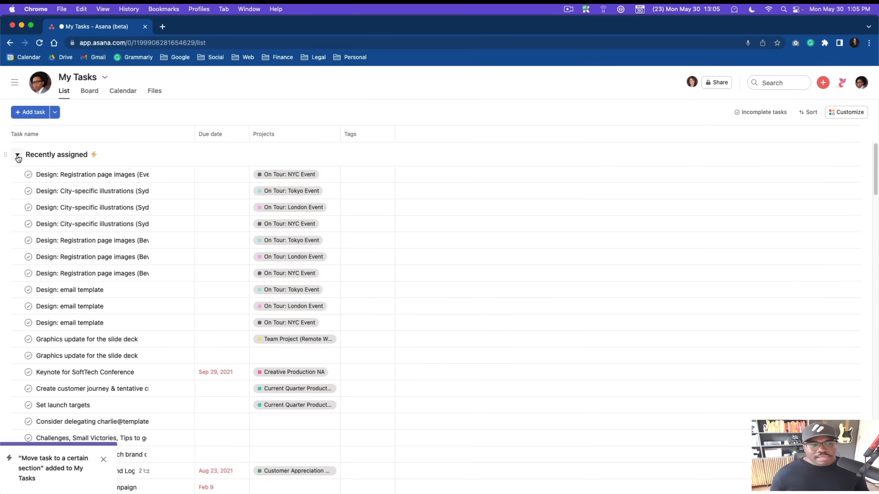
pyautogui.scroll(-20, 51, 223)
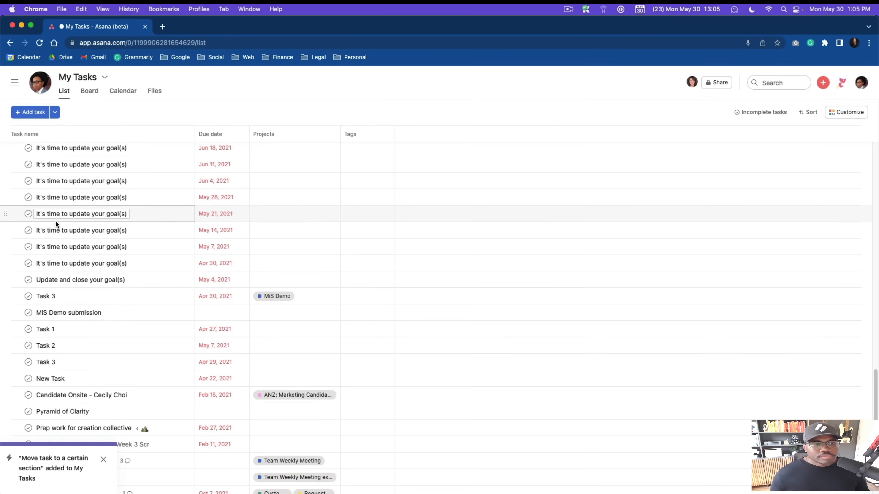
pyautogui.scroll(10, 51, 222)
pyautogui.scroll(15, 51, 222)
pyautogui.click(18, 155)
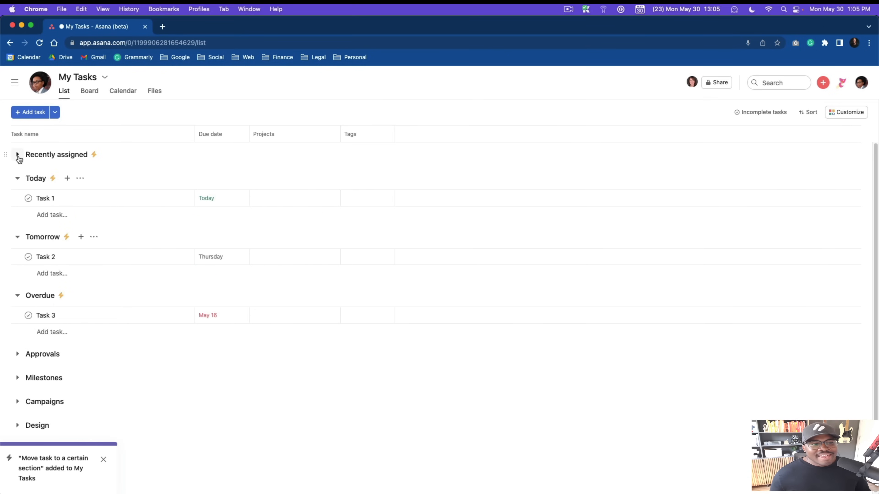
# Use the move-between-sections option to send Task 1 to Tomorrow and Task 2 to Overdue.
pyautogui.click(45, 315)
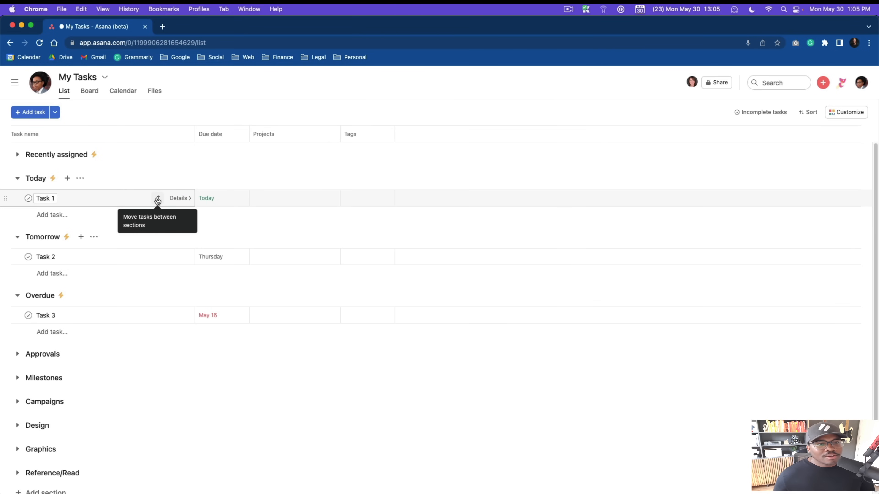
pyautogui.click(158, 199)
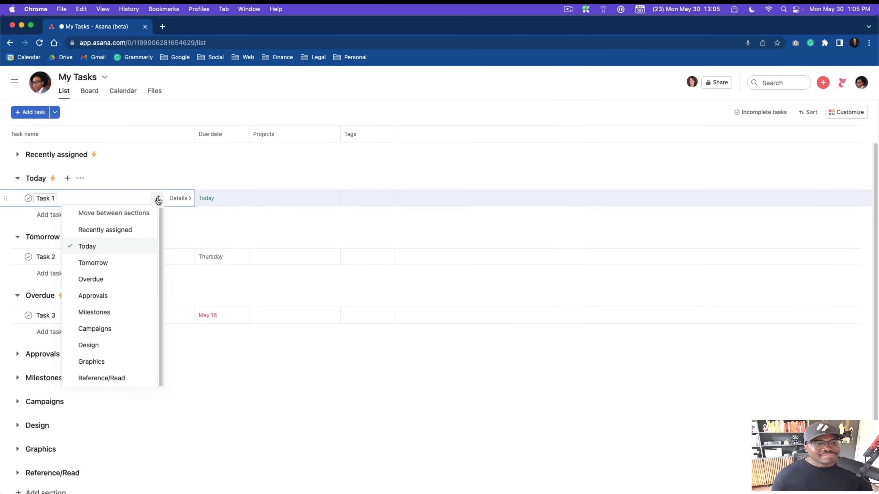
pyautogui.click(122, 265)
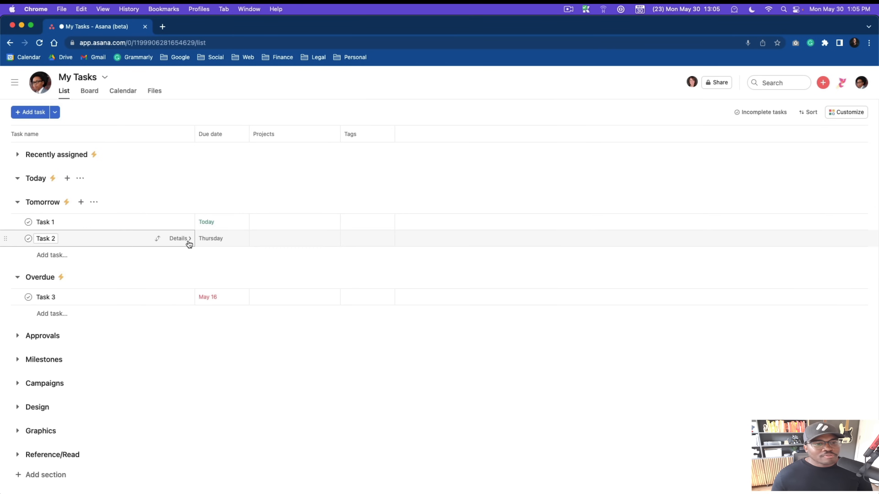
pyautogui.click(158, 239)
pyautogui.click(110, 319)
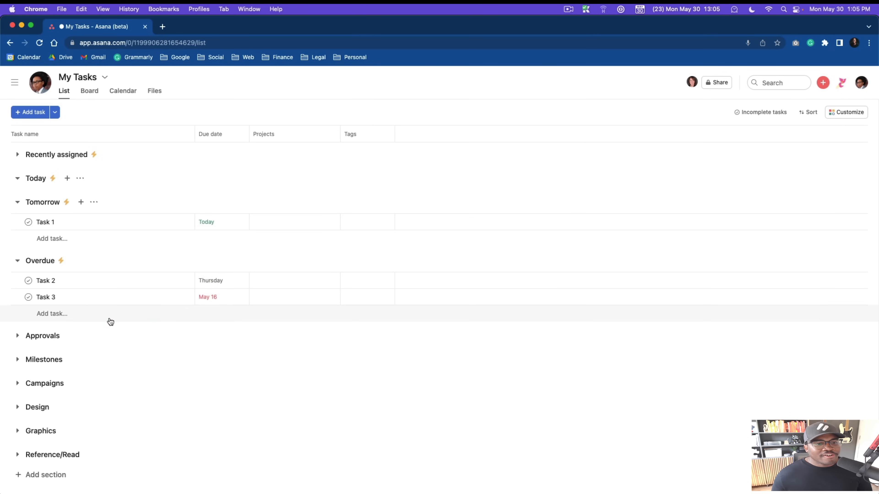
# Select Task 2 and Task 3 in the Overdue section together.
pyautogui.click(44, 281)
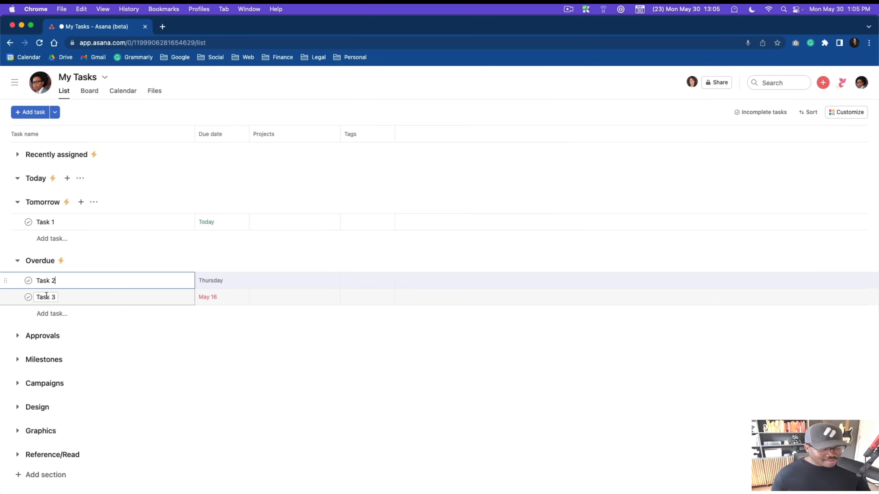
pyautogui.keyDown('shift'); pyautogui.click(48, 296); pyautogui.keyUp('shift')
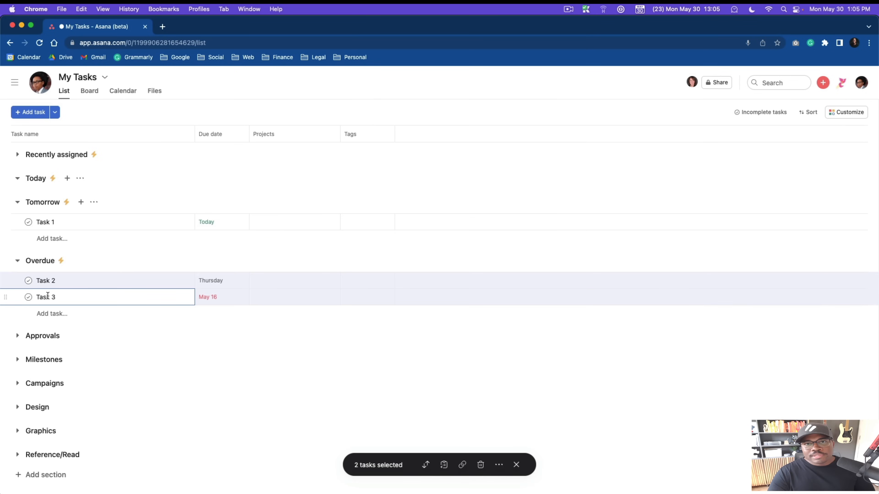